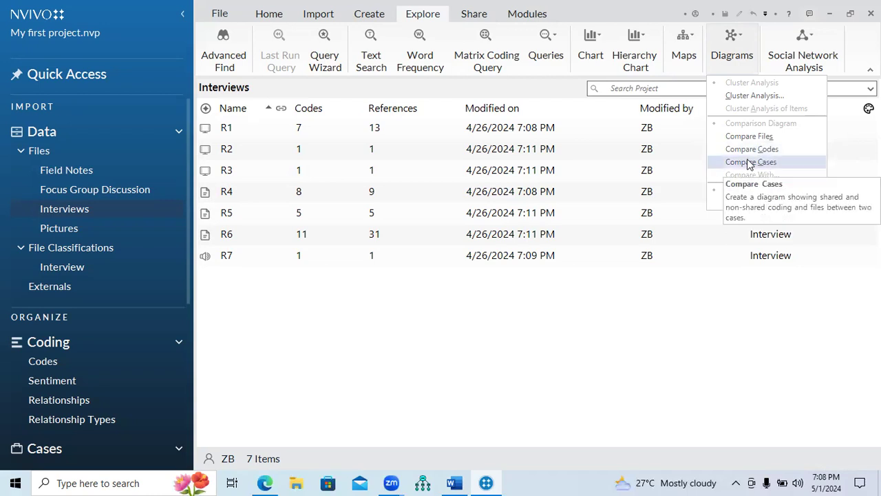
Create a comparison diagram of the Bilogical Factors and Psychological Factors codes under Causes of Depression
click(756, 154)
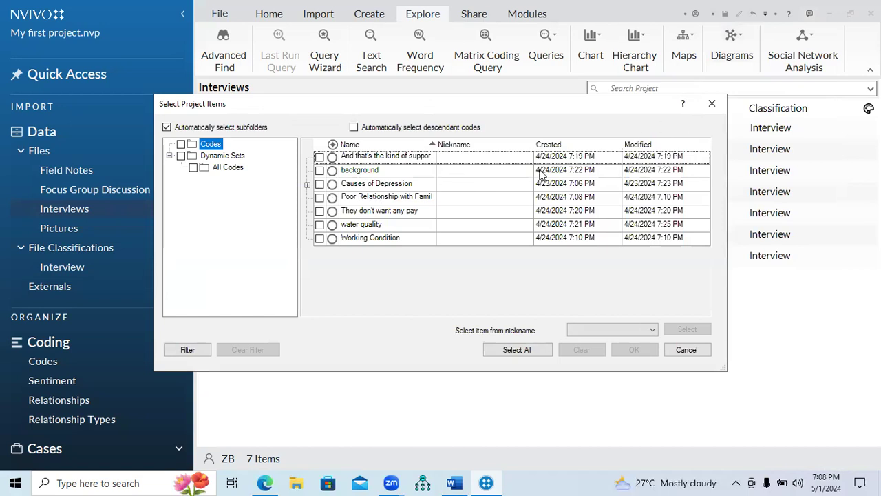
click(307, 184)
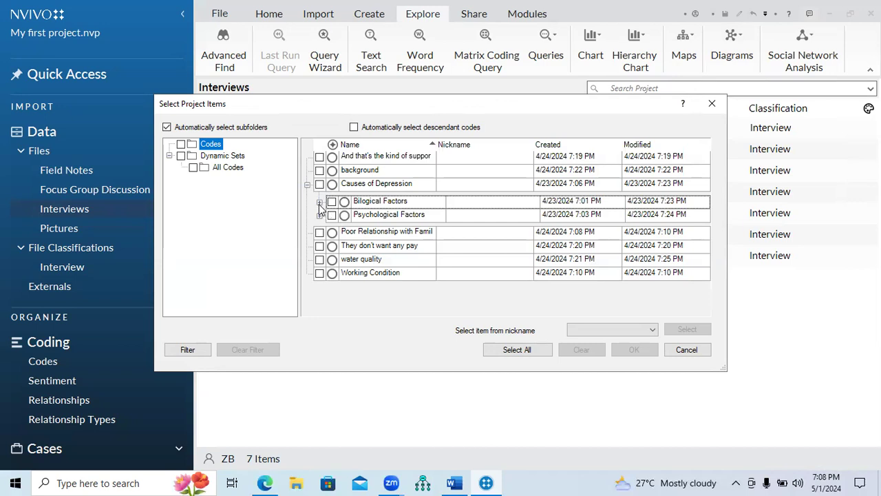
click(331, 201)
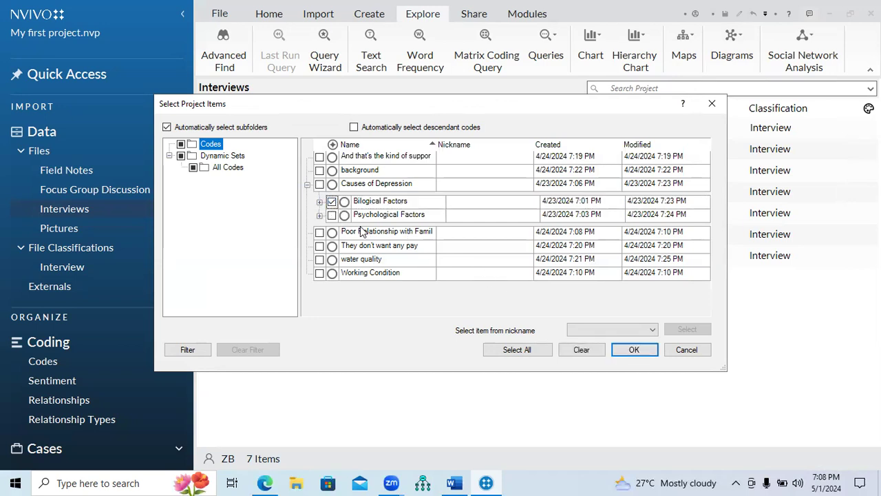
click(332, 215)
click(627, 353)
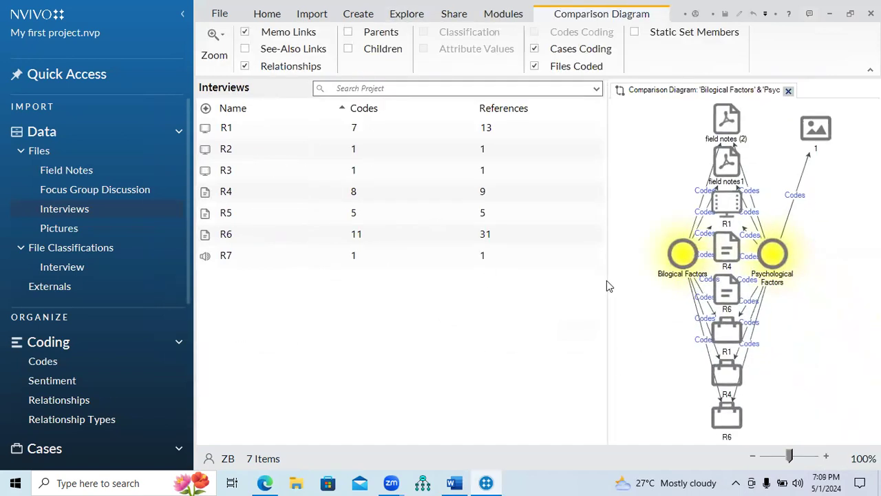
Widen the diagram area and move the Bilogical Factors and Psychological Factors nodes outward, away from the shared items
drag(607, 279, 390, 270)
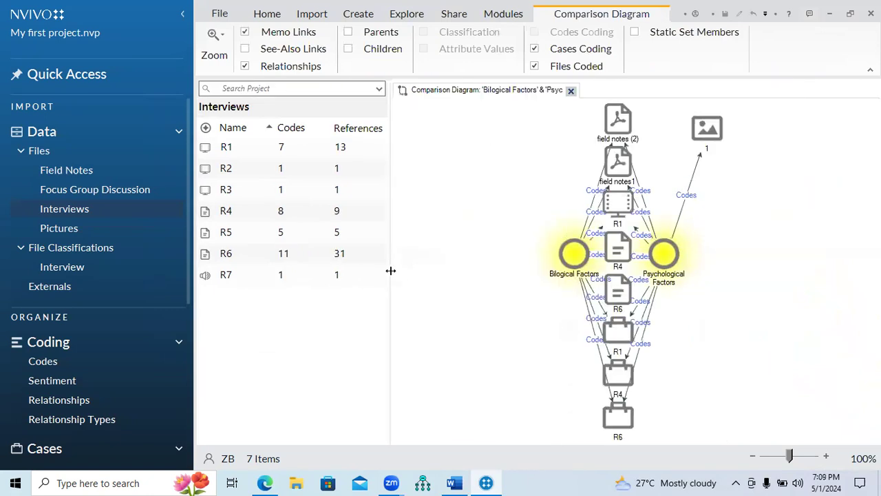
drag(569, 259, 456, 258)
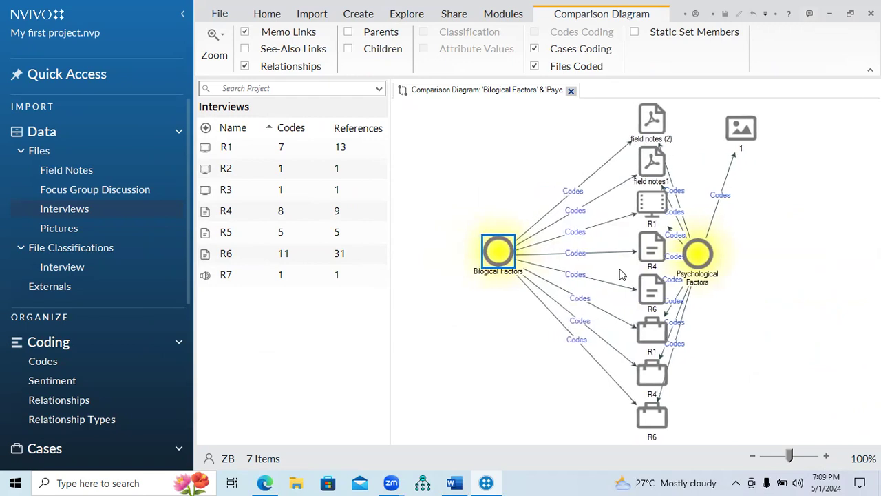
drag(717, 257, 823, 259)
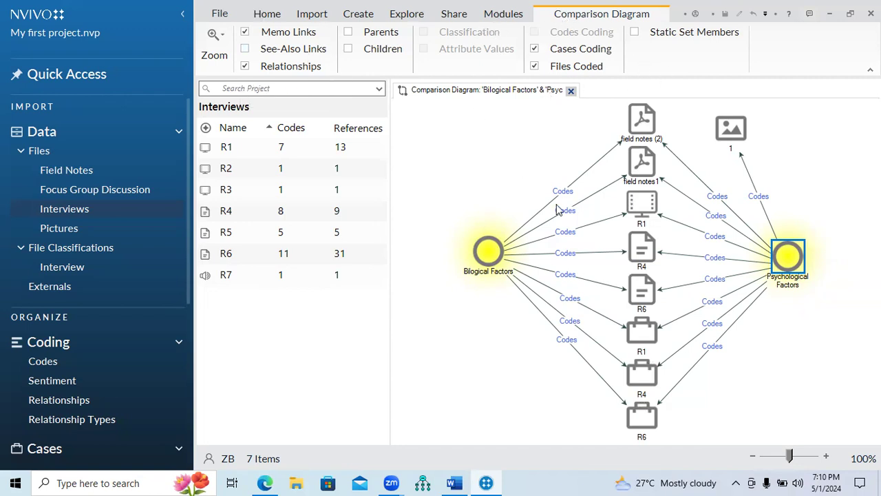
Create a comparison diagram of the cases R4 and R5
click(407, 15)
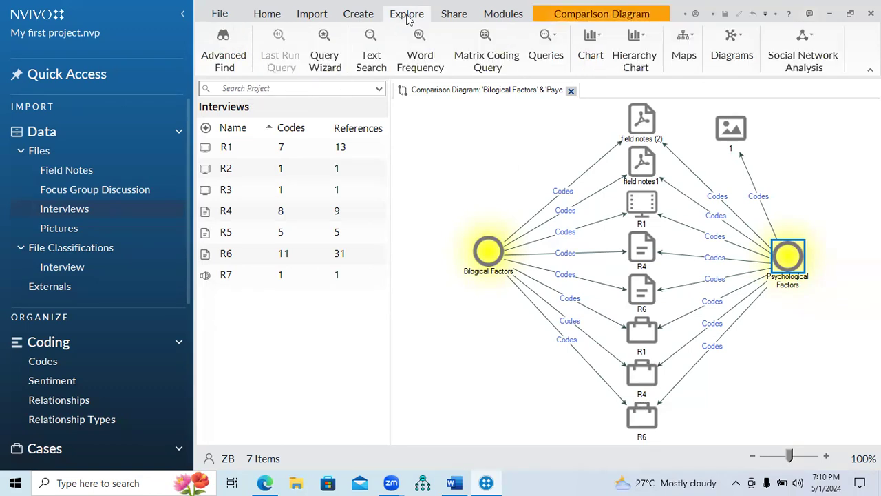
click(735, 60)
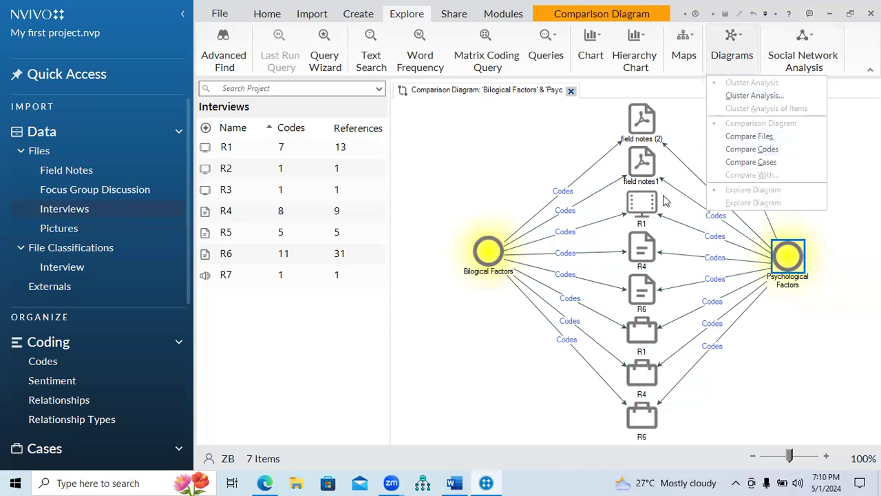
click(760, 167)
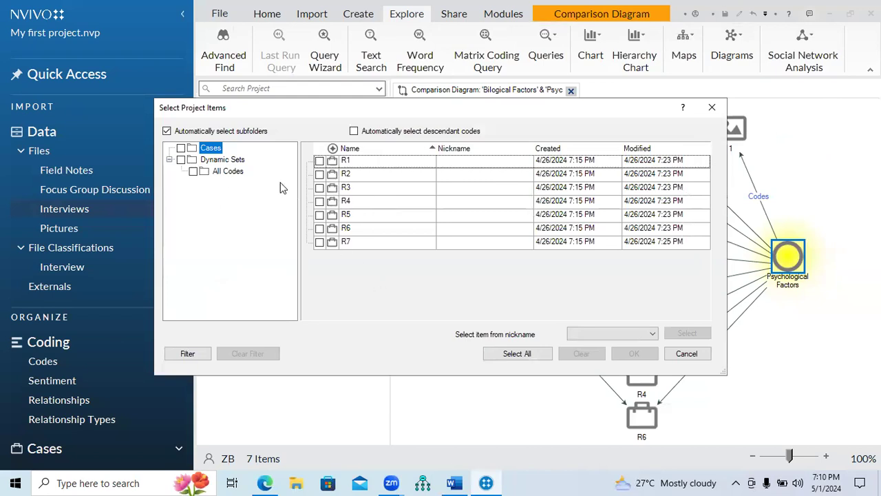
click(320, 201)
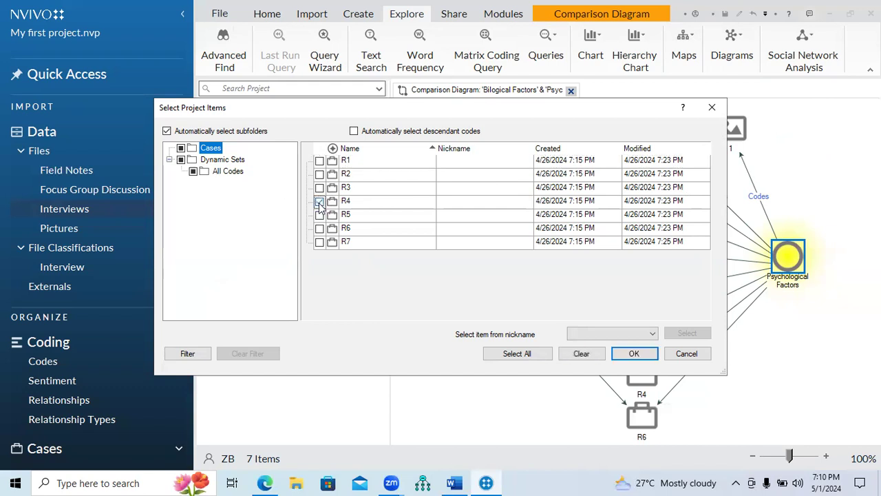
click(319, 215)
click(634, 353)
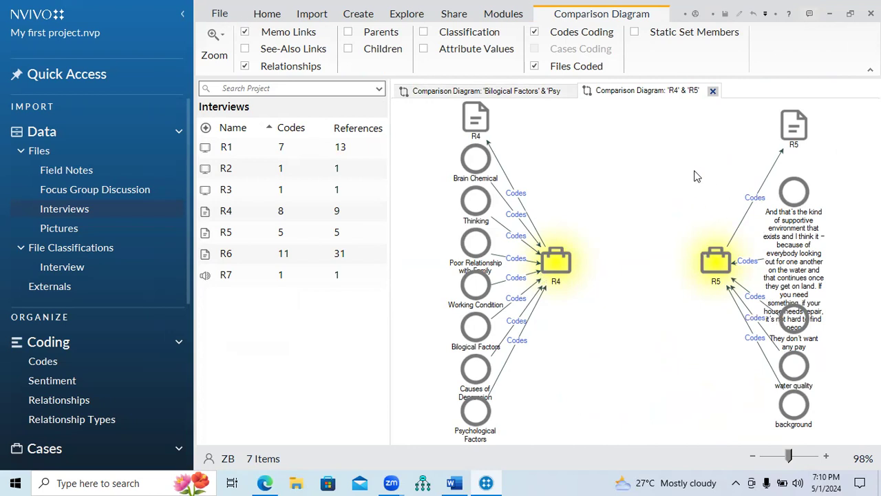
Close both comparison diagrams and start a file comparison, expanding the Files folder in the item selection
click(713, 91)
click(571, 92)
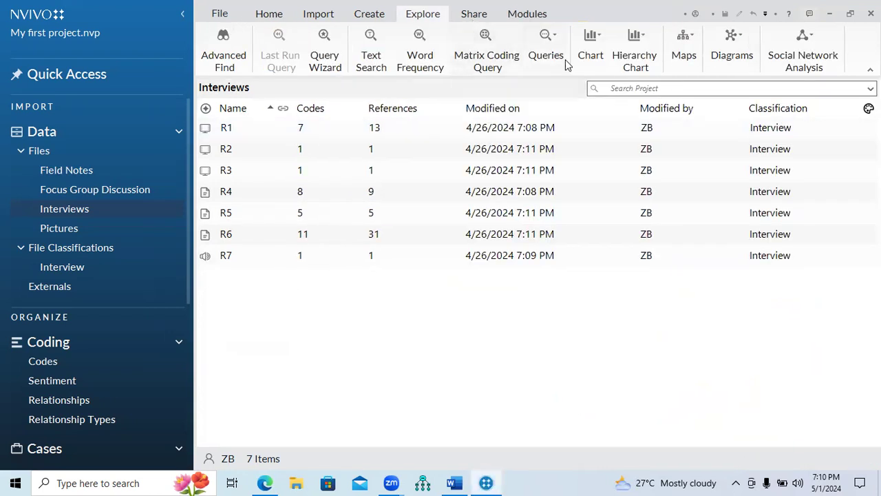
click(722, 61)
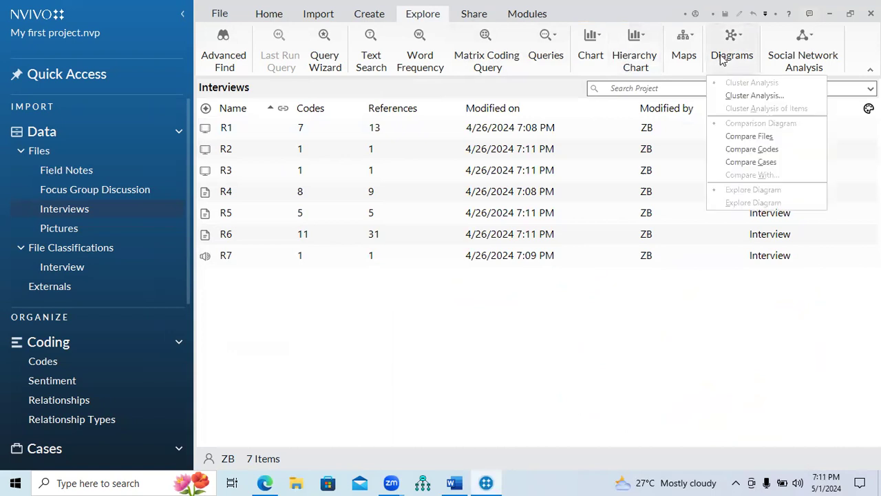
click(749, 135)
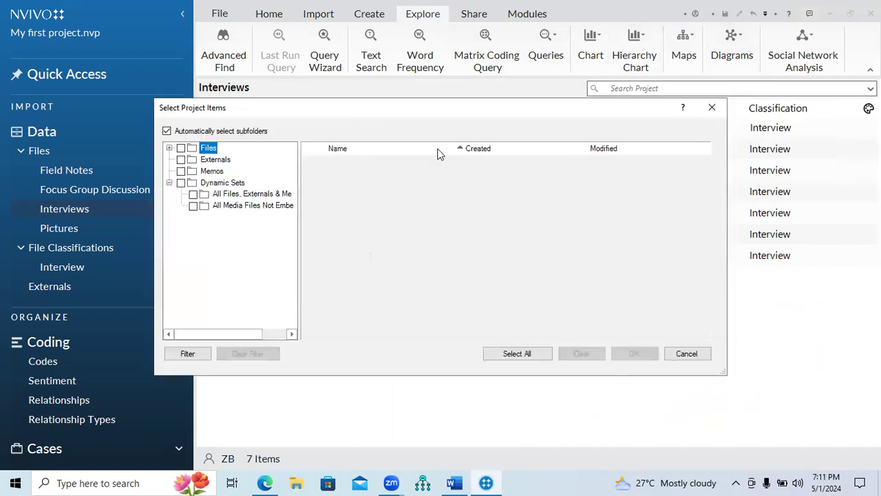
click(169, 148)
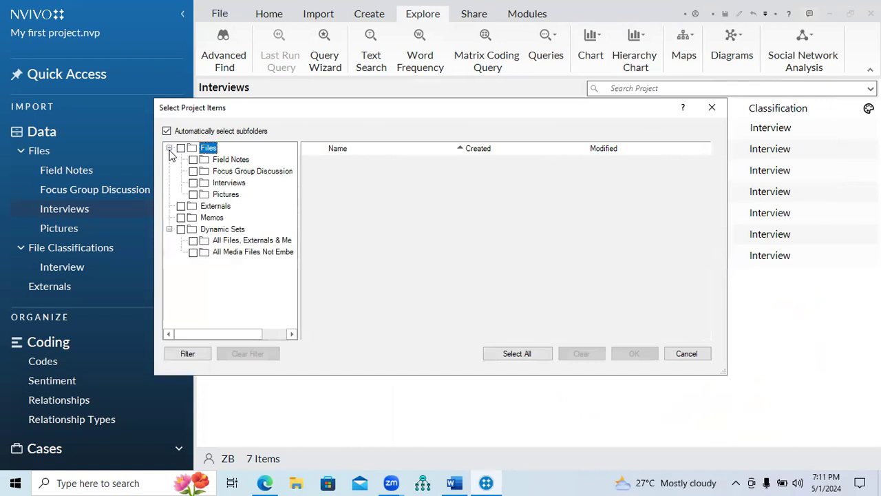
click(194, 183)
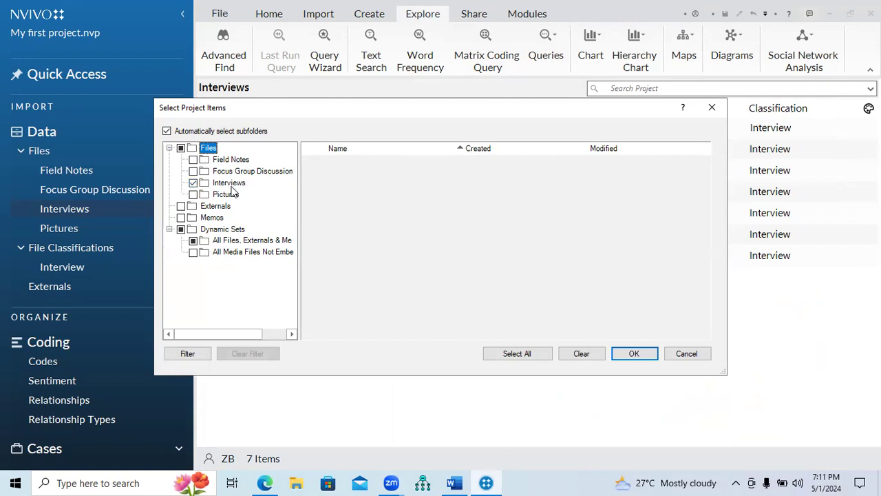
click(618, 354)
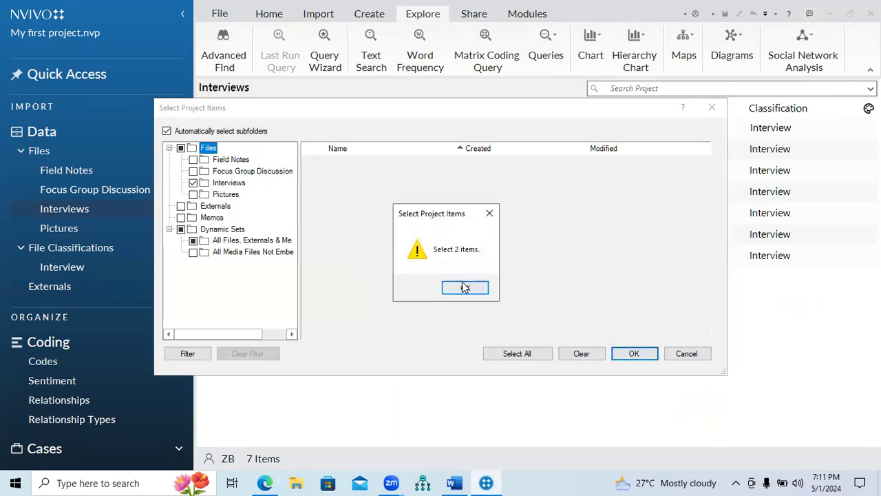
click(489, 213)
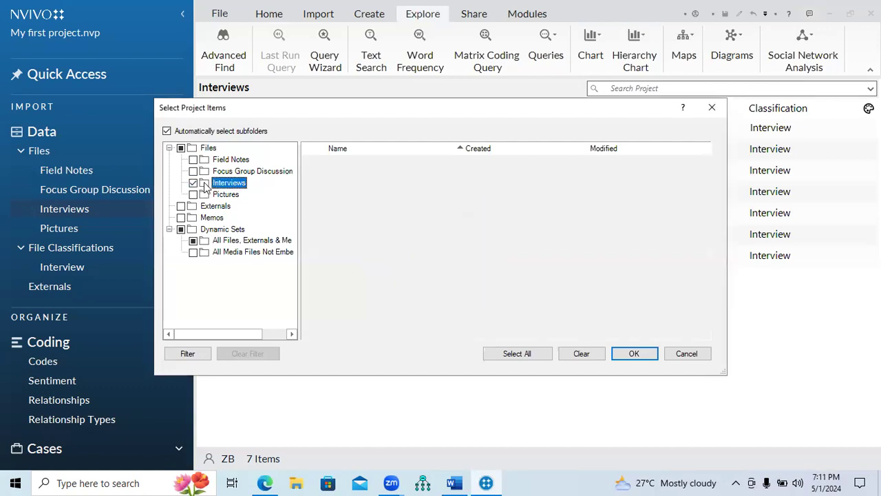
click(227, 183)
click(193, 183)
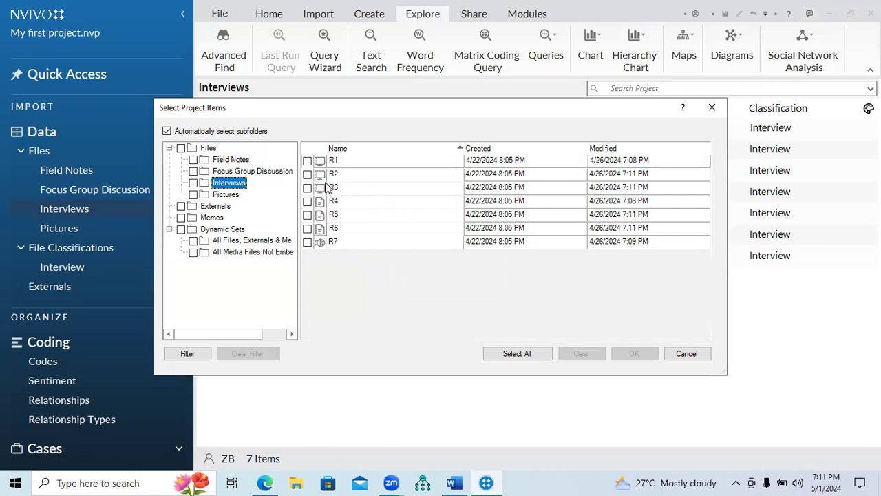
click(307, 160)
click(307, 173)
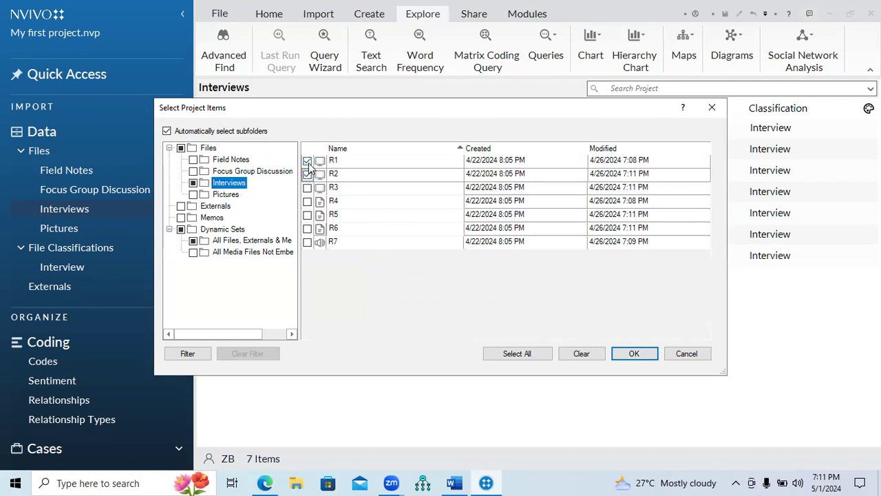
click(307, 160)
click(307, 174)
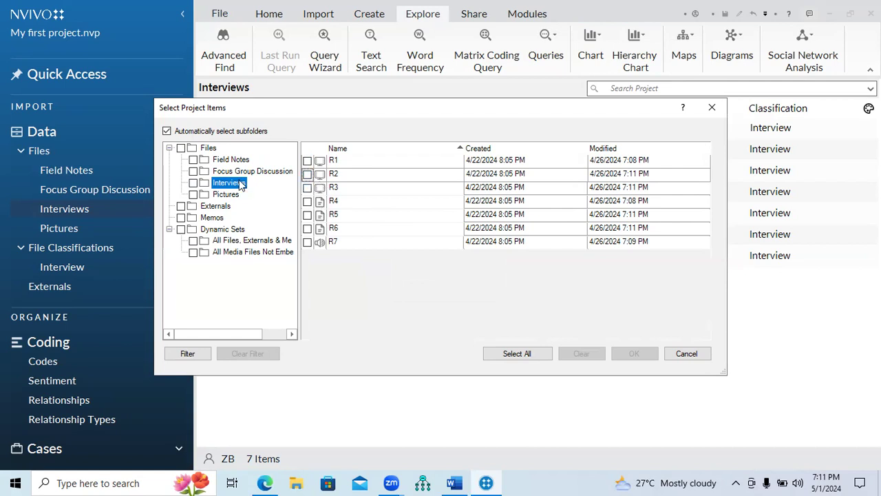
Create a comparison diagram of field notes (2) and field notes1 from the Field Notes folder
click(232, 161)
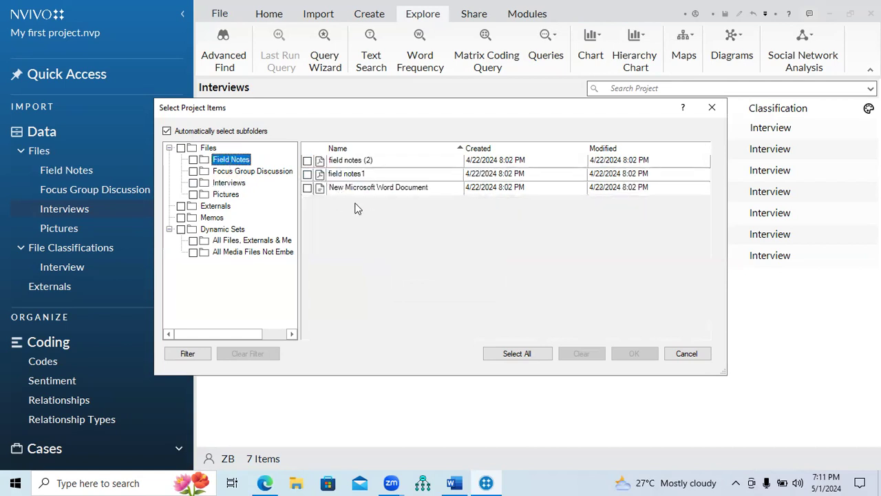
click(307, 176)
click(307, 161)
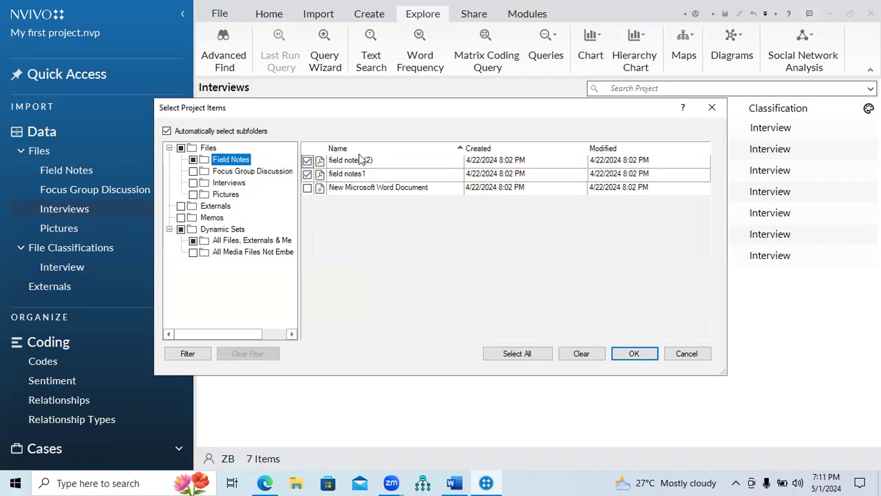
click(630, 355)
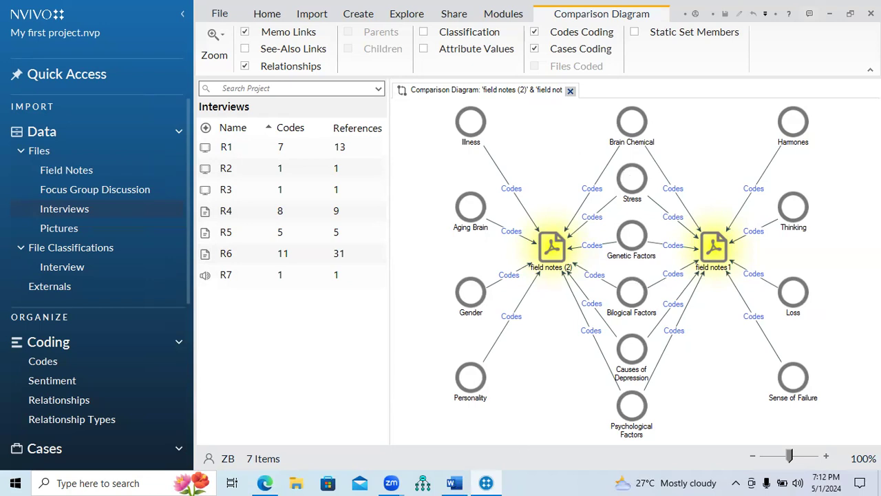
Switch to the NVIVO Process document in Word and view the Mind Map/Conceptual Model section at 190% zoom
key(alt+Tab)
scroll(441, 285, down, 3)
scroll(440, 286, down, 5)
scroll(441, 286, down, 6)
scroll(441, 286, down, 2)
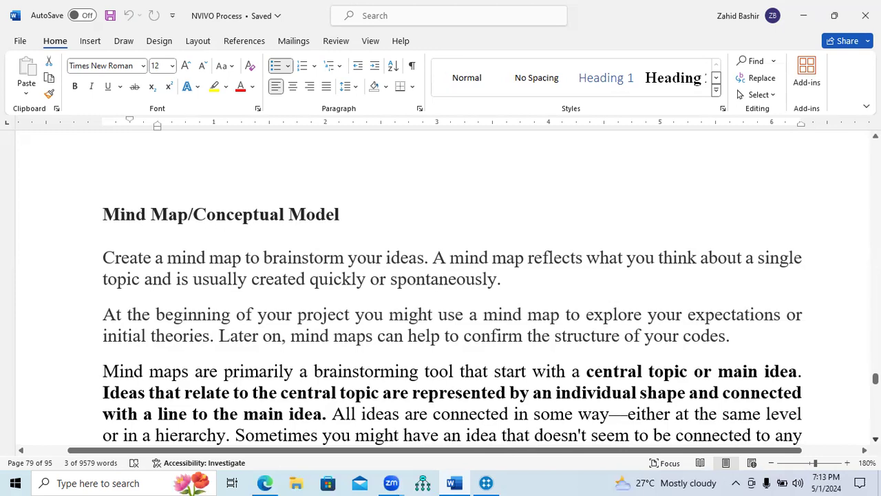
click(848, 463)
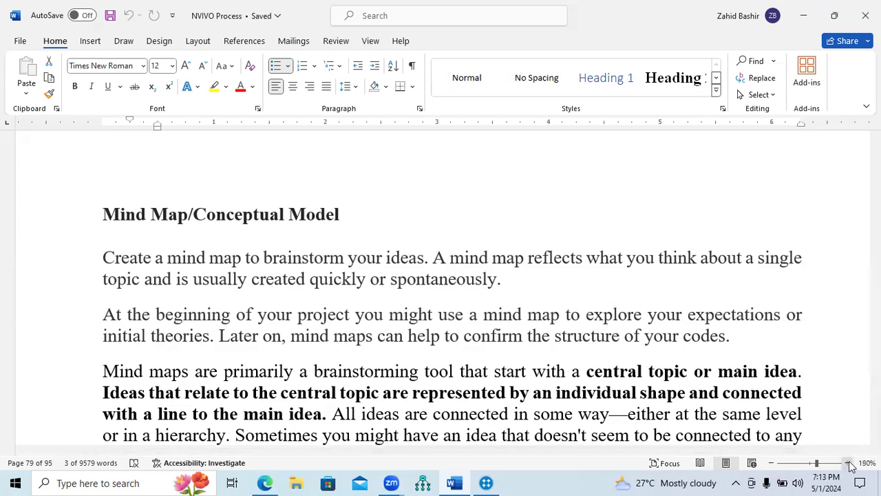
scroll(576, 439, down, 2)
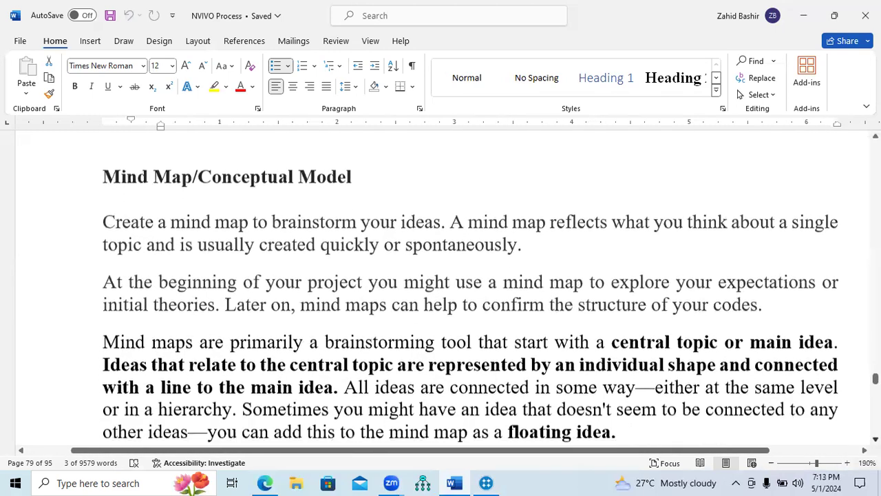
drag(572, 451, 596, 450)
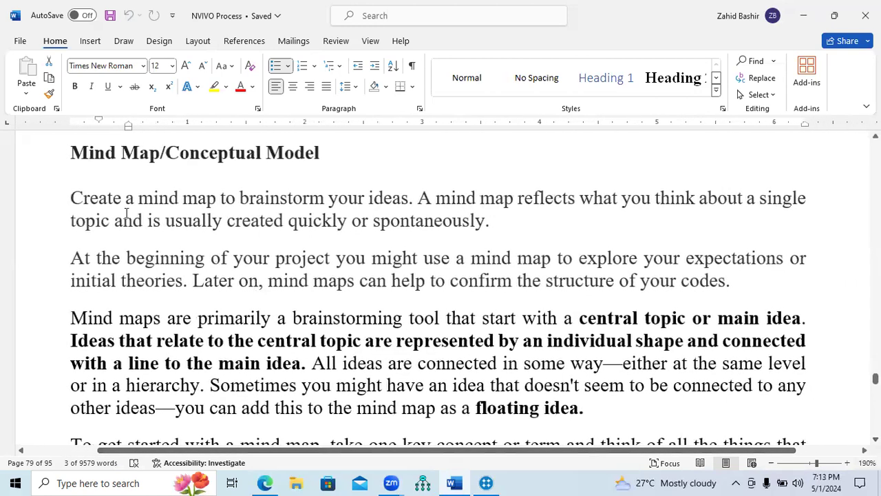
Highlight "mind map" and "brainstorm your ideas" in yellow in the section's first sentence
drag(139, 198, 211, 205)
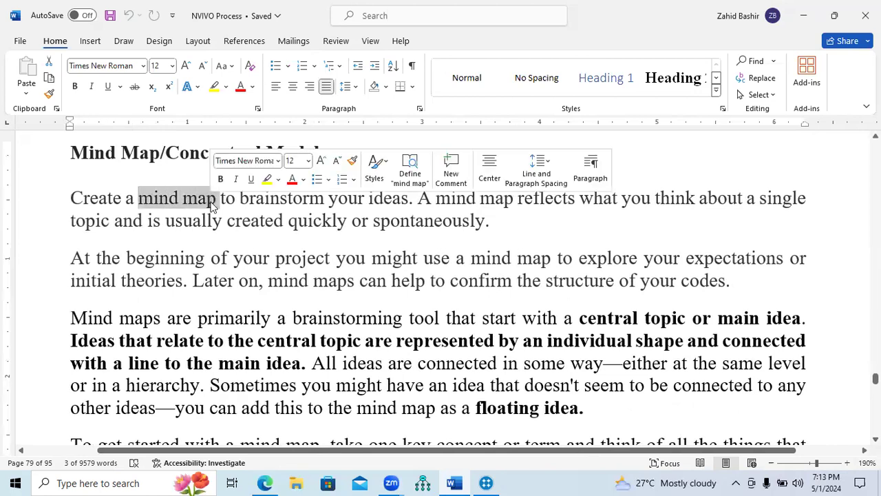
click(266, 179)
click(242, 219)
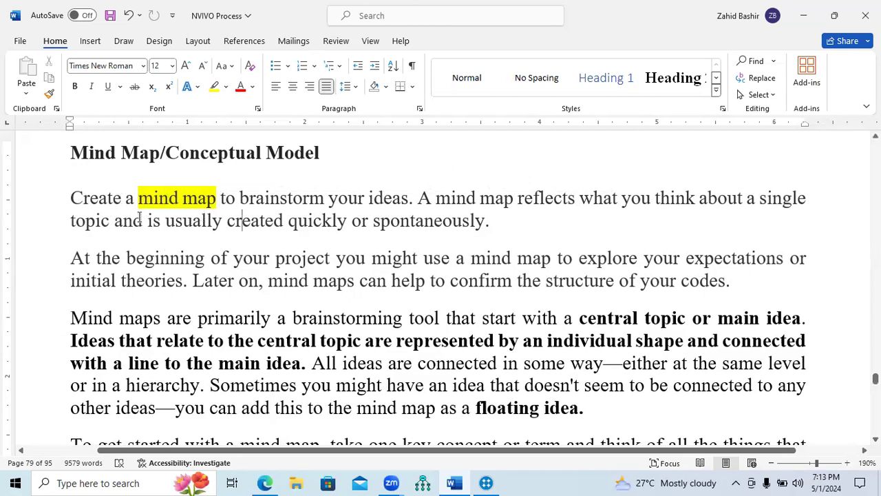
drag(239, 198, 409, 198)
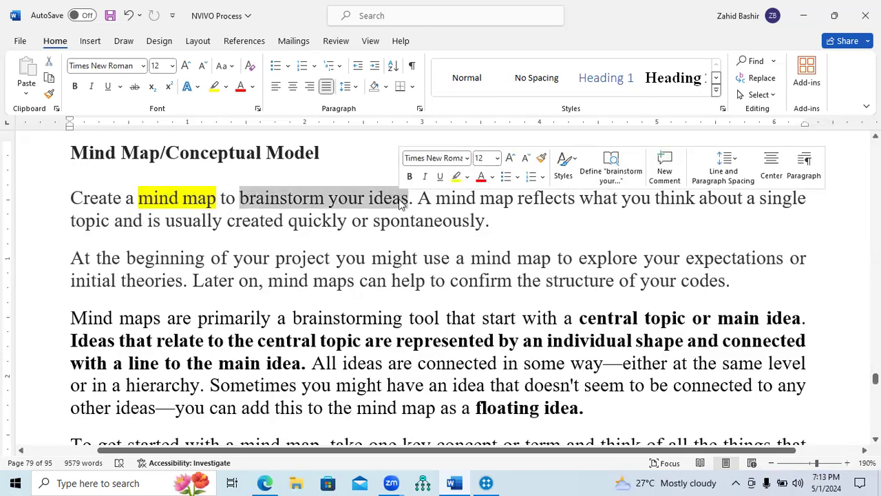
click(456, 177)
click(331, 262)
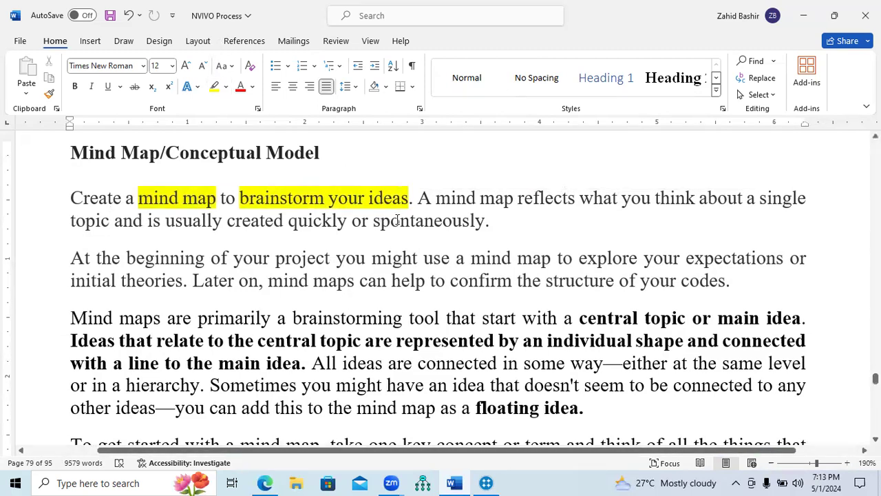
Read the passages on what a mind map reflects, its use at a project's beginning, and confirming the structure of codes, selecting each
drag(417, 199, 464, 220)
drag(70, 262, 187, 288)
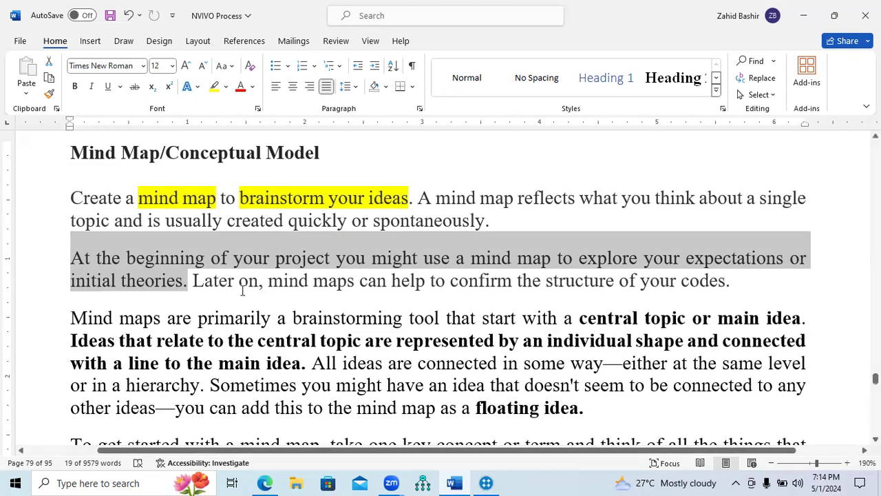
drag(268, 280, 726, 287)
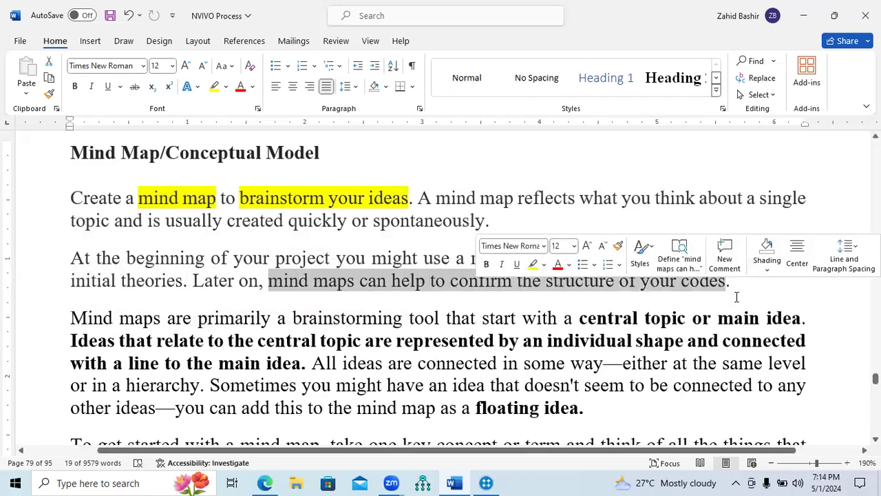
Read the passages on the central topic, connected and floating ideas, and getting started with a mind map, selecting each
scroll(441, 289, down, 2)
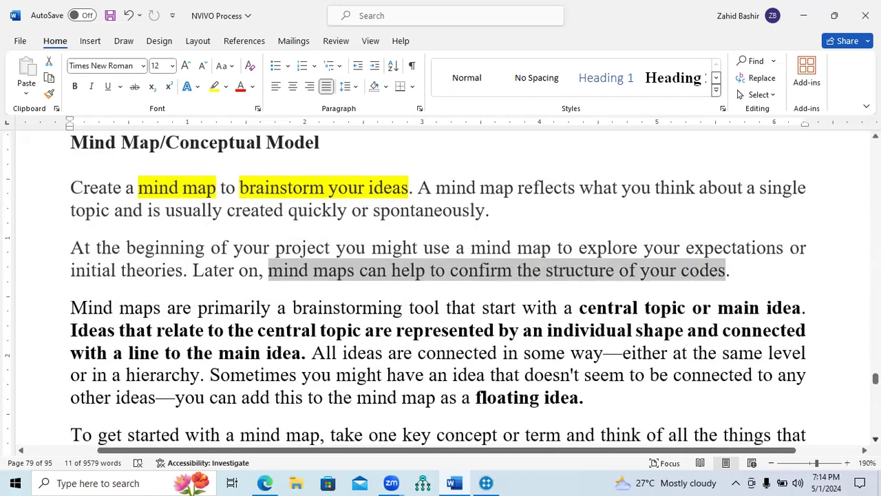
scroll(375, 251, down, 1)
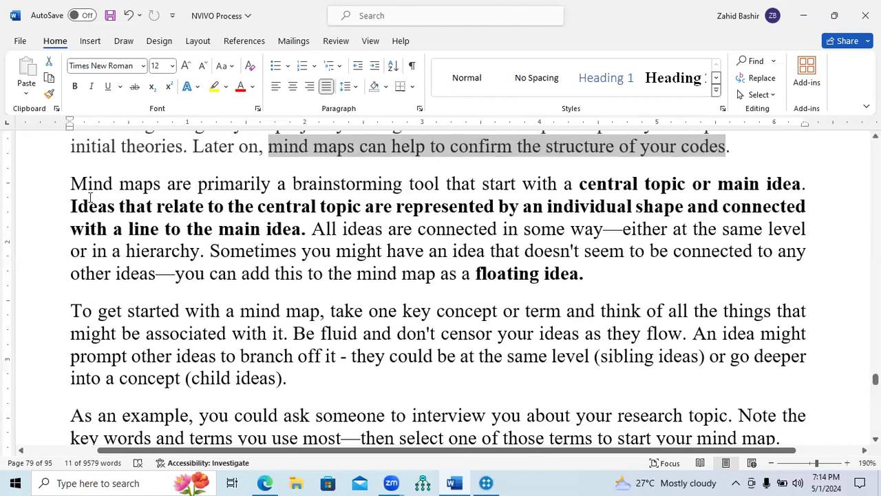
drag(71, 183, 806, 184)
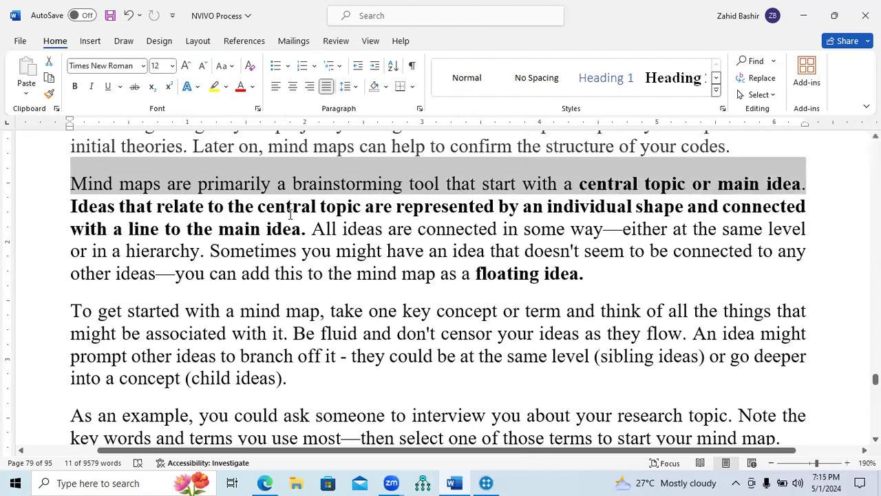
drag(72, 206, 585, 276)
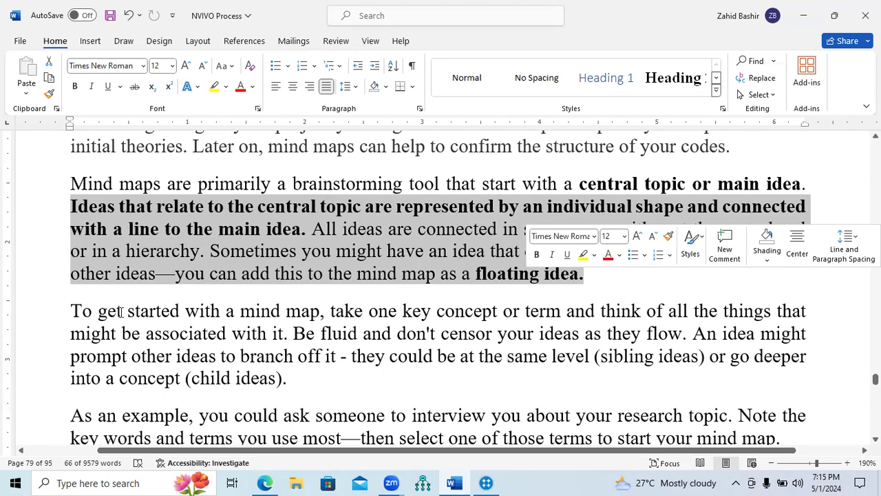
drag(72, 311, 286, 335)
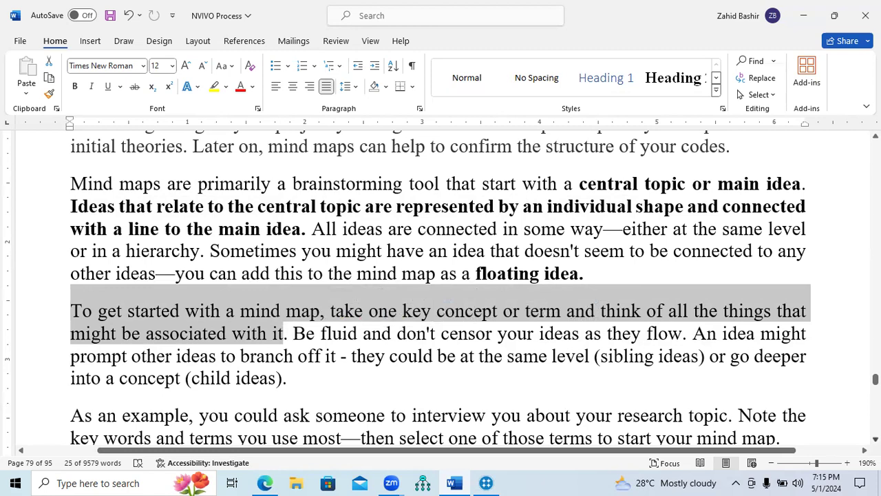
scroll(848, 434, down, 3)
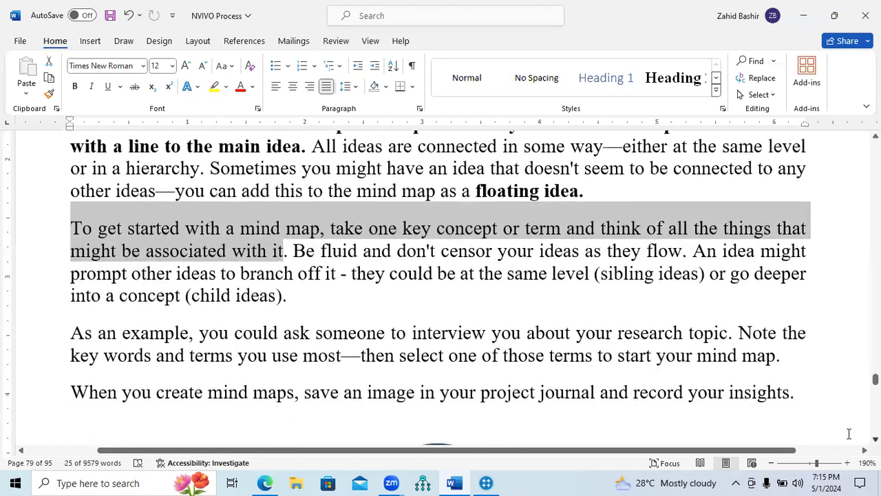
Switch to NVivo, close the field notes comparison diagram and create a new mind map named Initial Idea
click(486, 481)
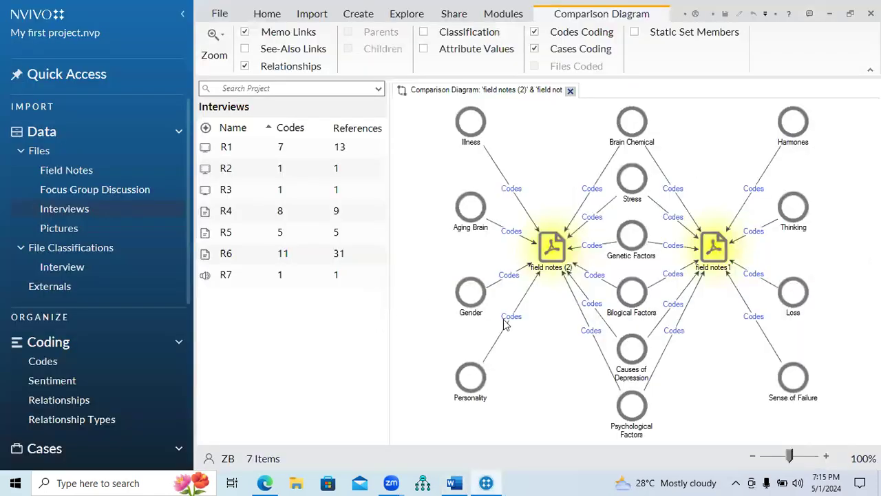
click(570, 90)
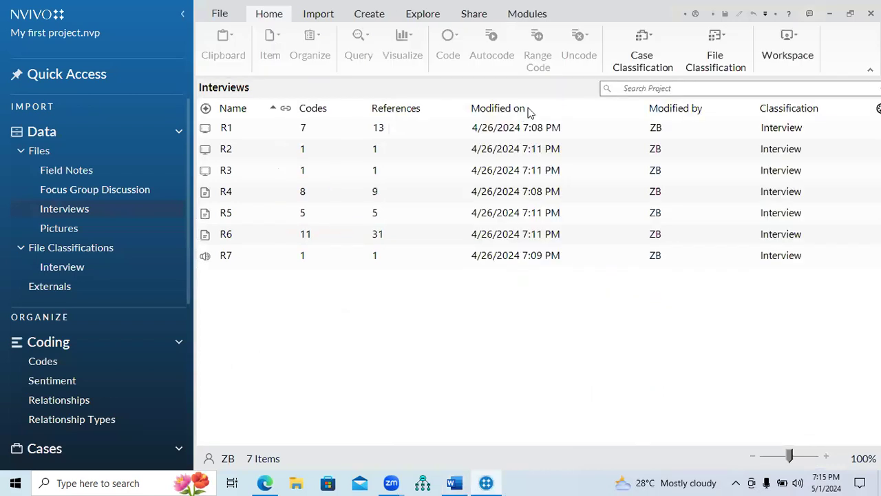
click(421, 18)
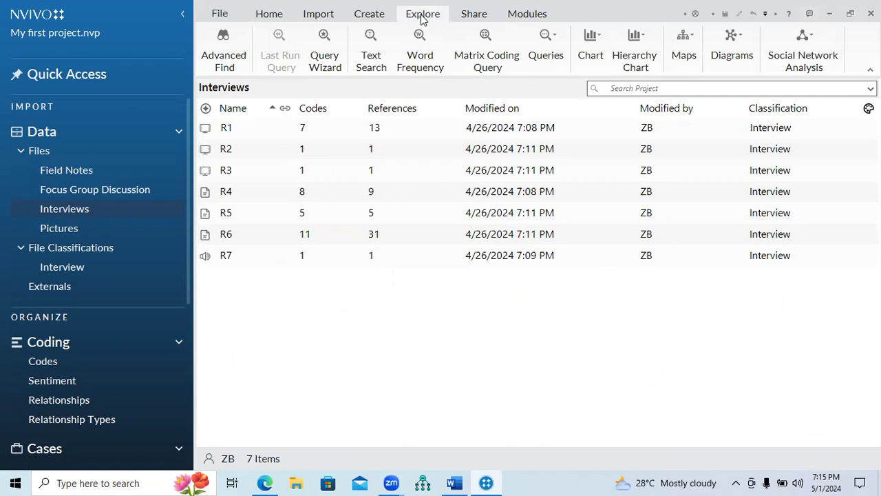
click(683, 56)
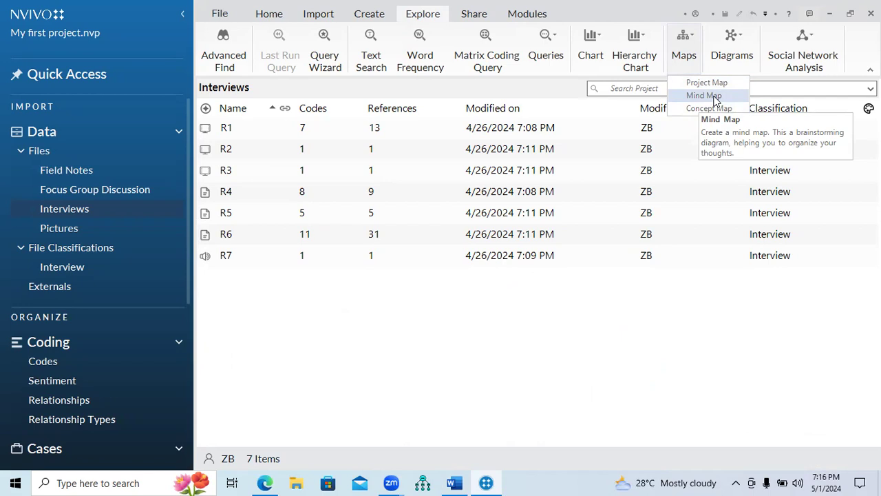
click(714, 97)
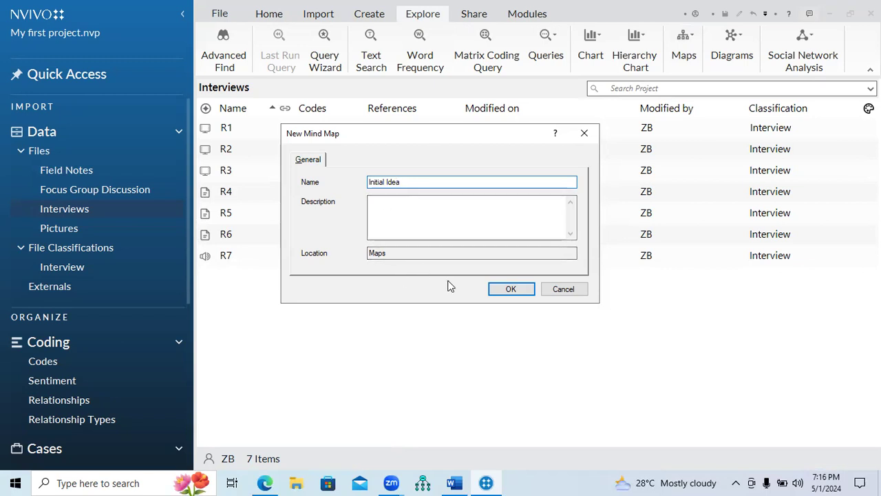
click(511, 289)
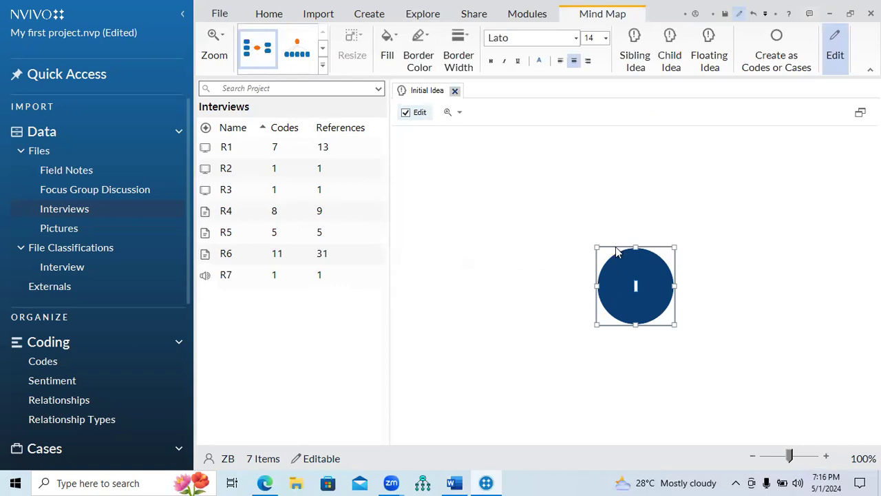
Label the mind map's central idea "Causes of Depression" and widen its shape so each word fits on one line
click(607, 219)
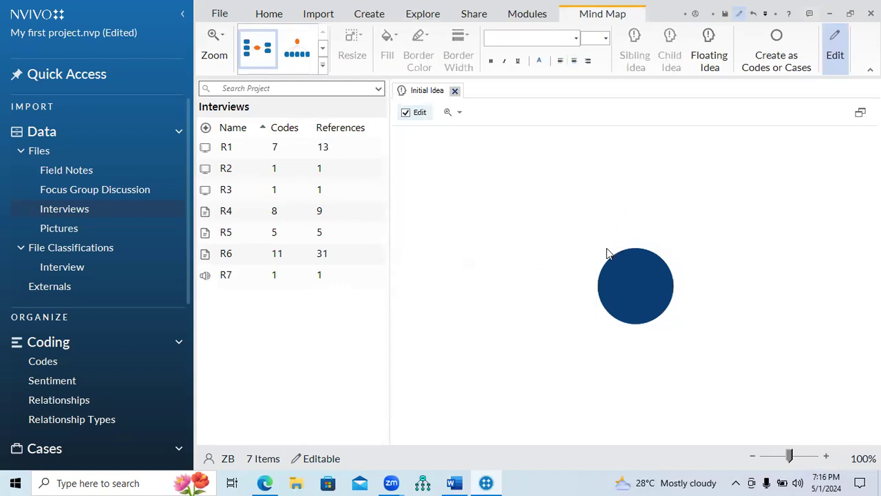
click(630, 290)
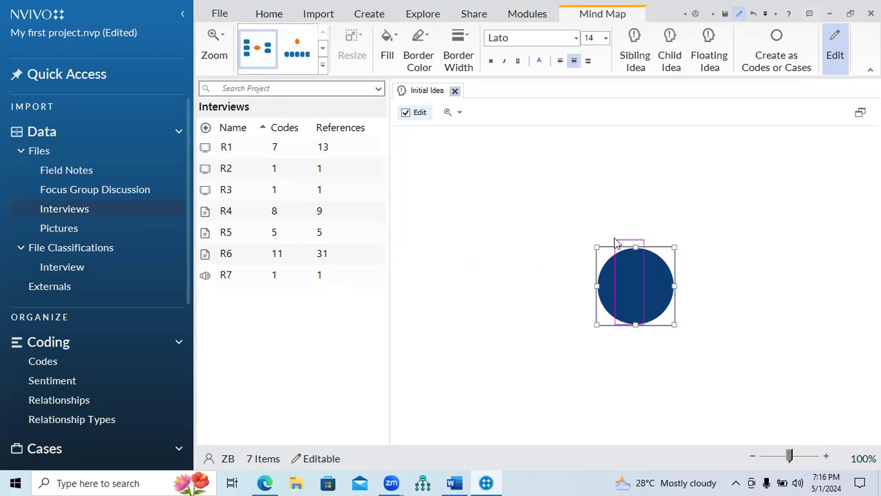
right_click(634, 285)
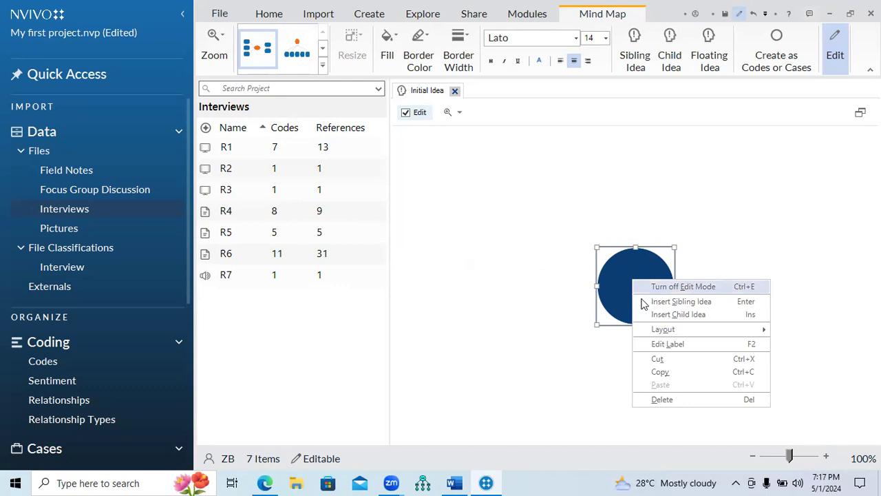
click(664, 344)
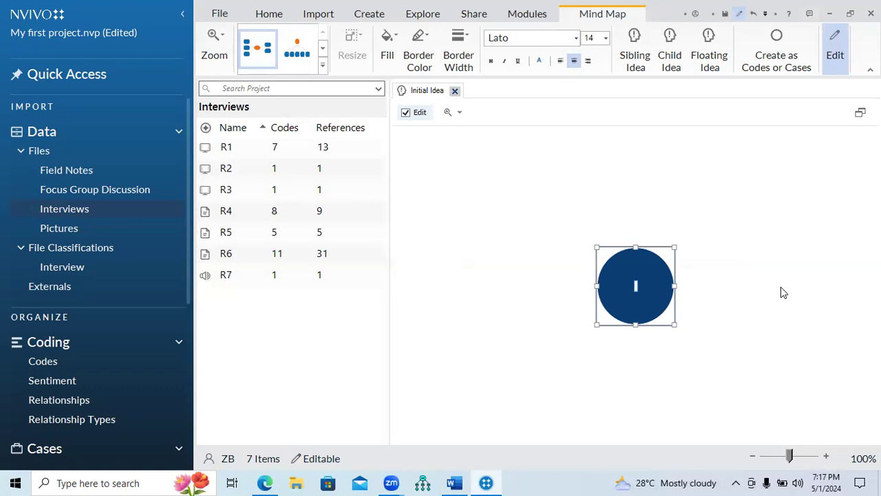
text(Causes of Der)
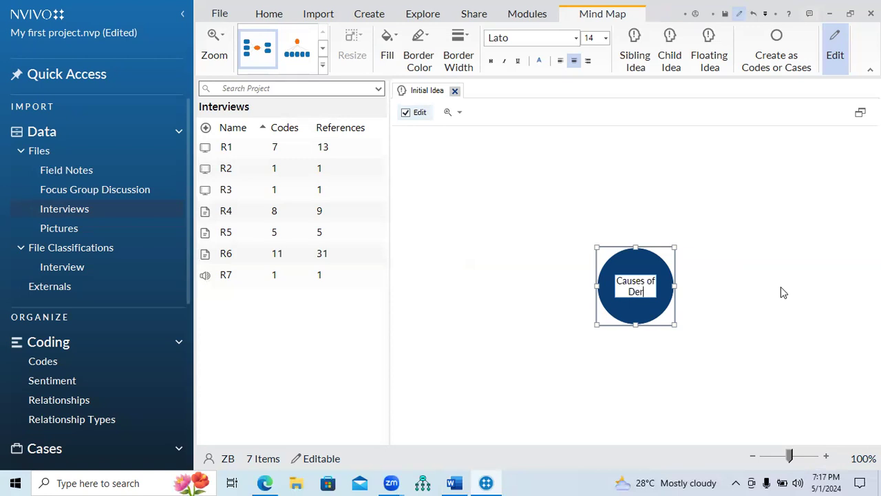
key(BackSpace)
text(pression)
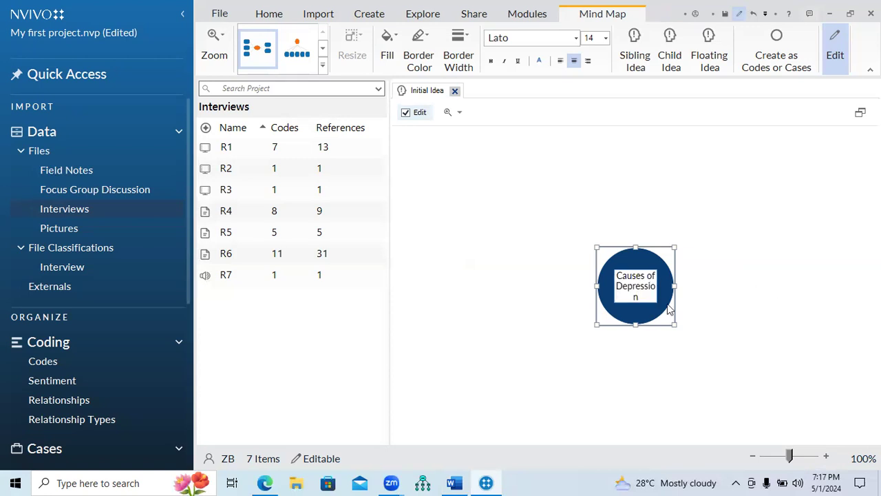
click(673, 284)
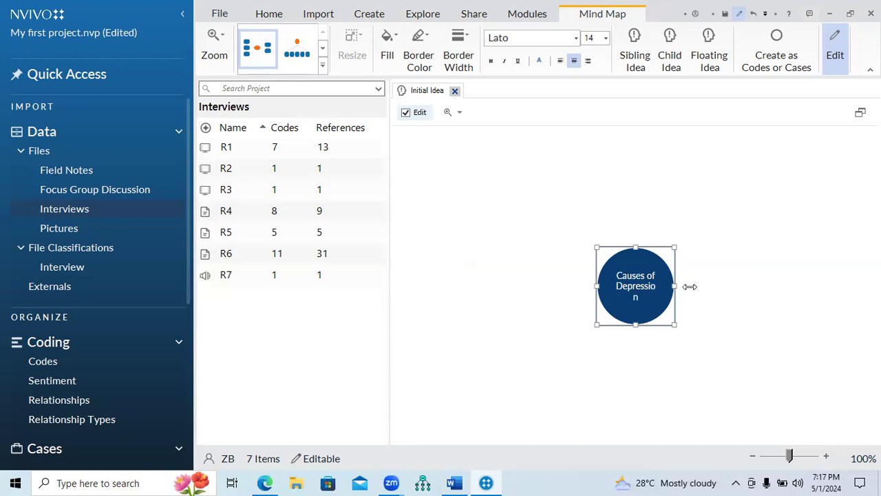
mouse_move(676, 285)
mouse_down()
mouse_move(698, 285)
mouse_move(688, 285)
mouse_up()
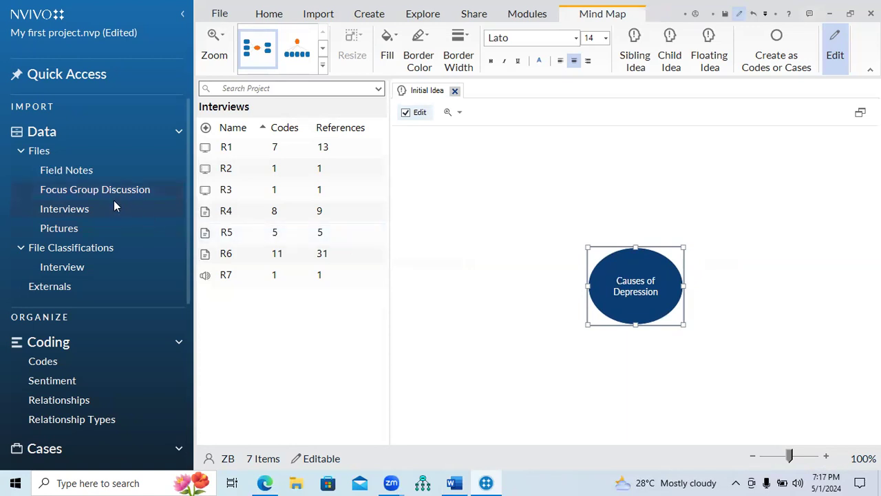
Expand the Causes of Depression code in the project's codes and add a child idea labelled "Bilogical Causes" to the central idea
click(69, 361)
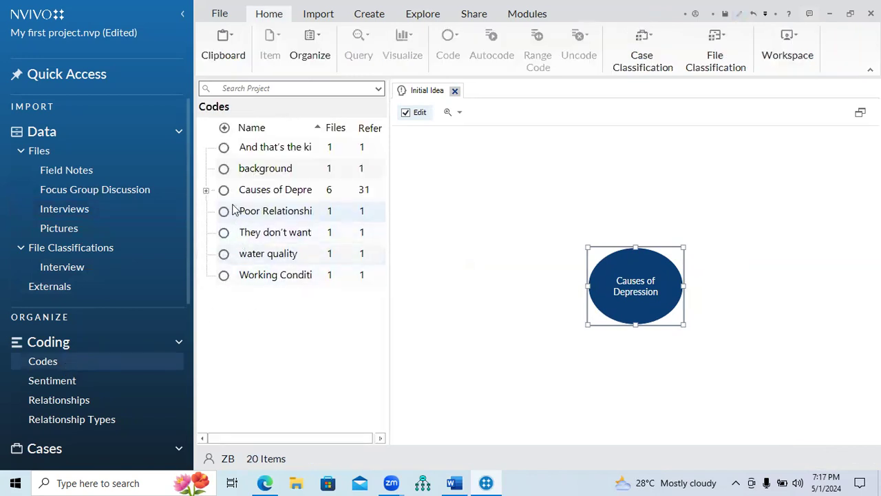
click(205, 189)
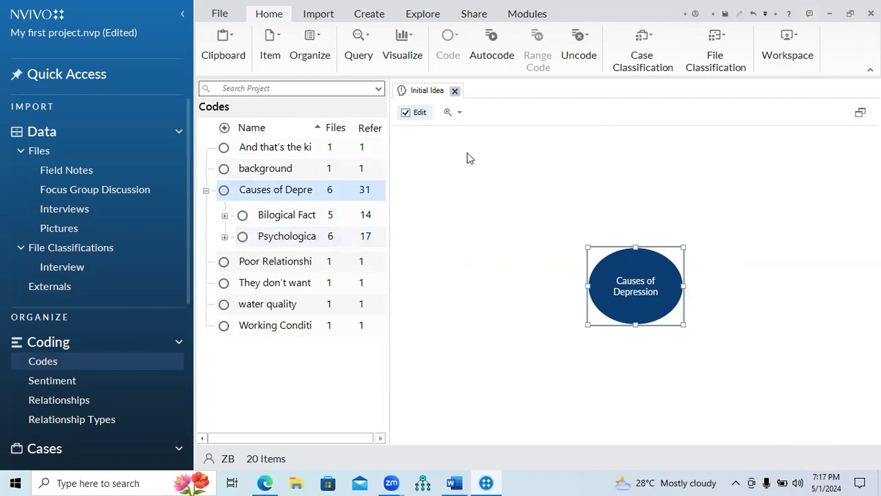
click(659, 286)
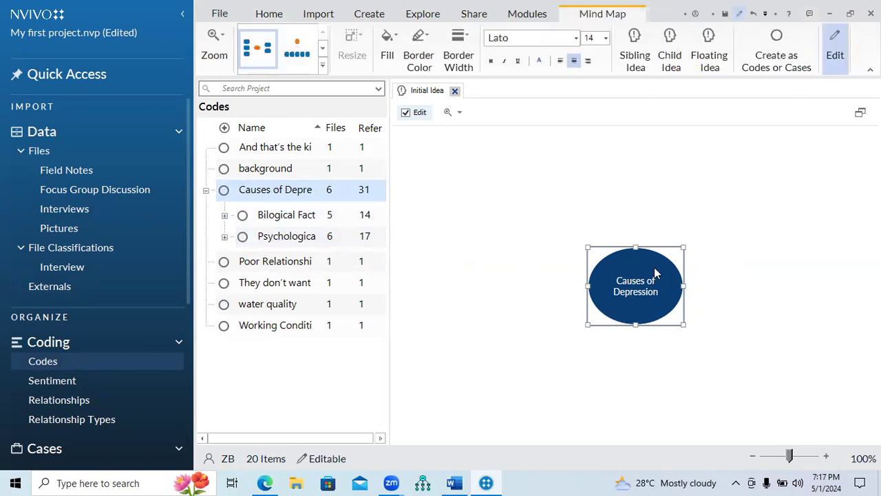
click(672, 61)
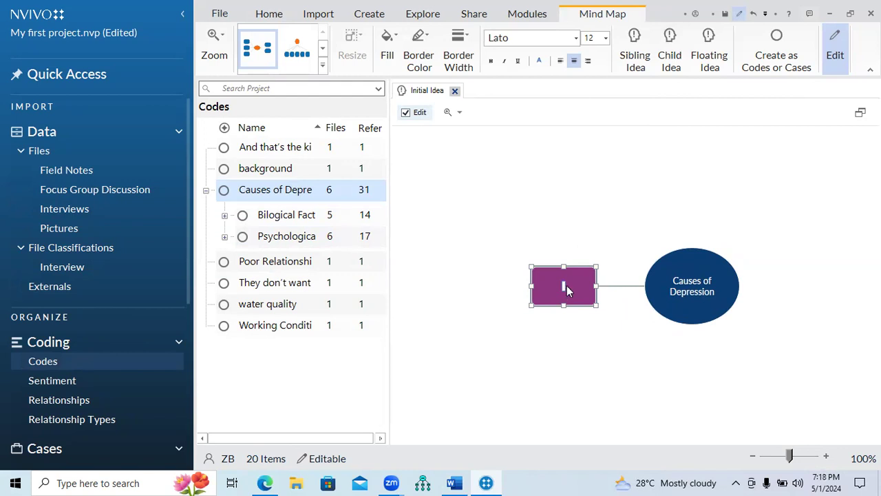
text(Bilo)
text(gircal)
key(BackSpace)
key(BackSpace)
key(BackSpace)
key(BackSpace)
key(BackSpace)
text(ical Cau)
text(ses)
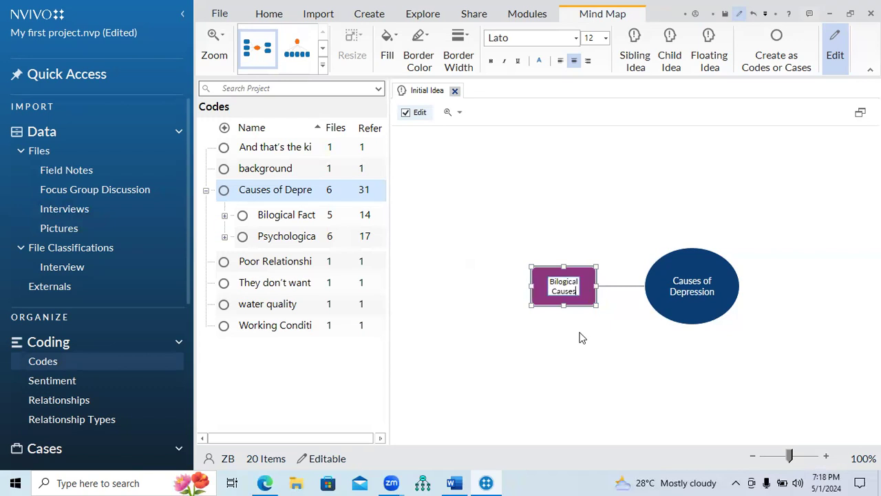
click(614, 335)
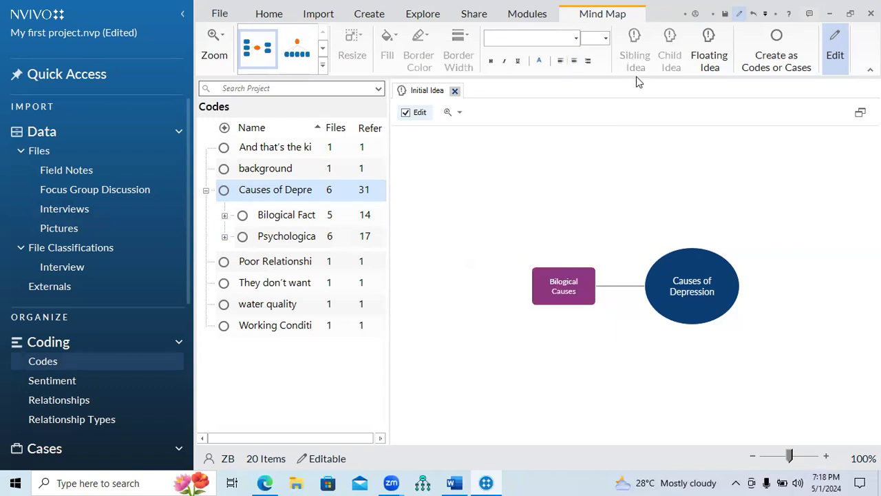
With the Causes of Depression idea selected, insert a sibling idea labelled "Psychological Causes"
click(669, 267)
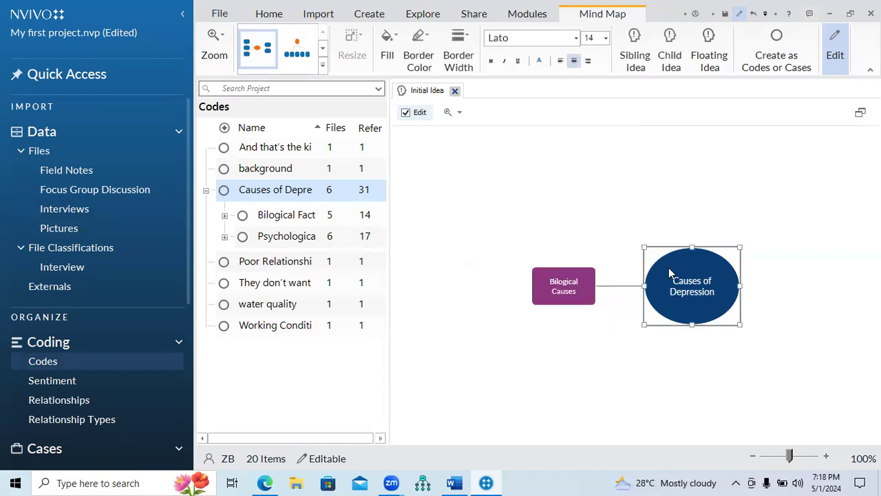
click(633, 54)
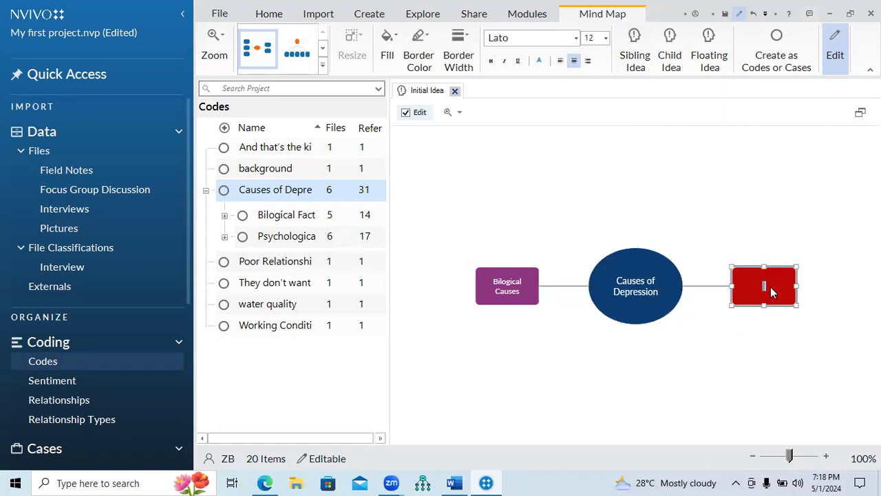
text(Psychological Causes)
click(724, 370)
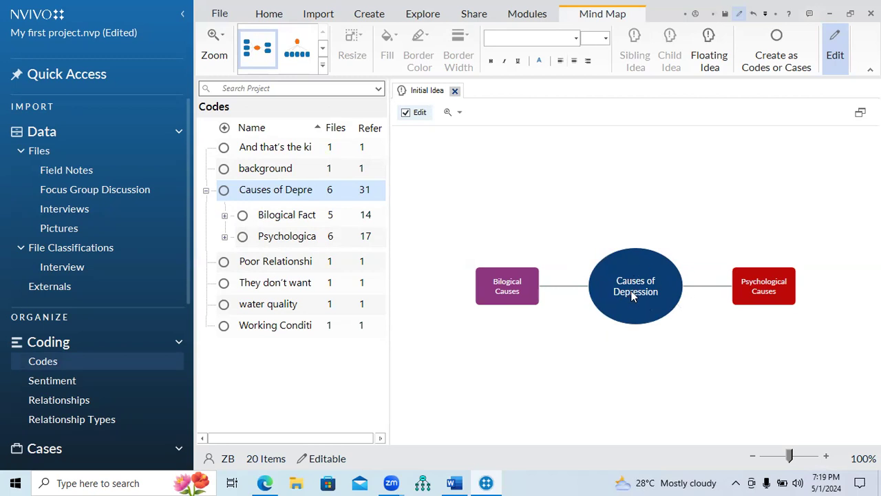
Add a floating idea labelled "Academic Performance" to the mind map
click(710, 61)
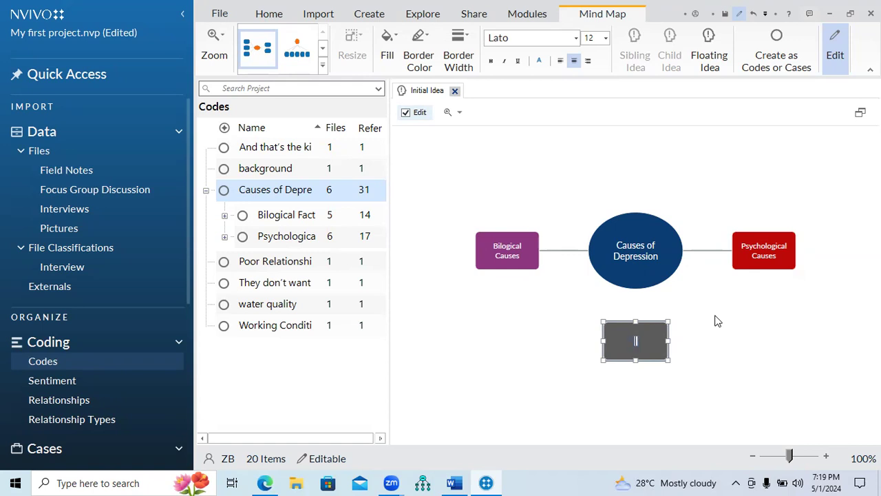
text(Performance)
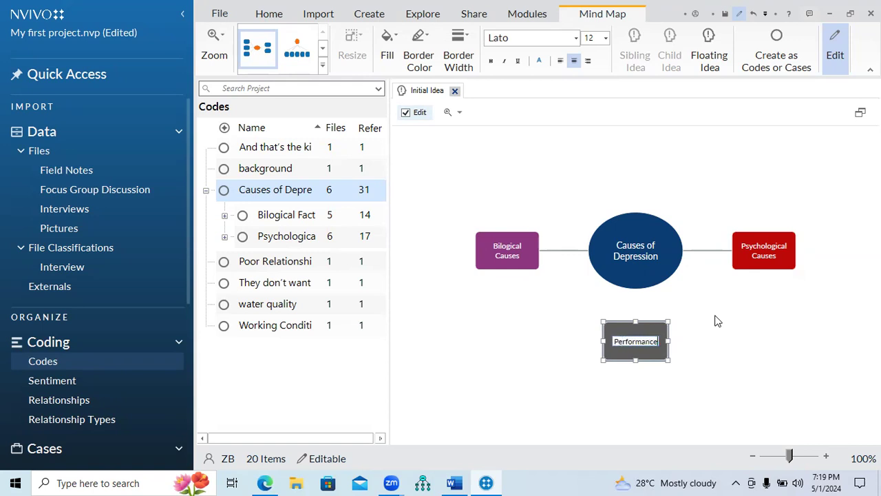
key(BackSpace)
key(BackSpace)
key(BackSpace)
key(BackSpace)
key(BackSpace)
key(BackSpace)
key(BackSpace)
key(BackSpace)
key(BackSpace)
key(BackSpace)
key(BackSpace)
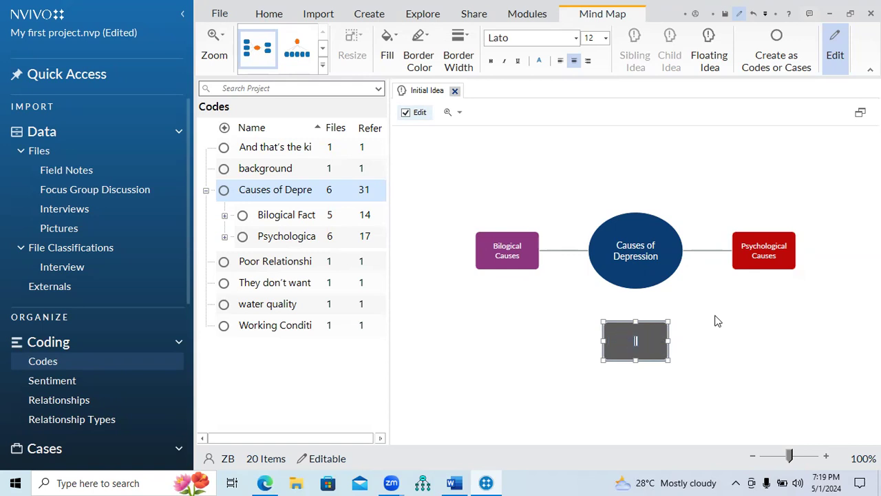
text(Academic Performance)
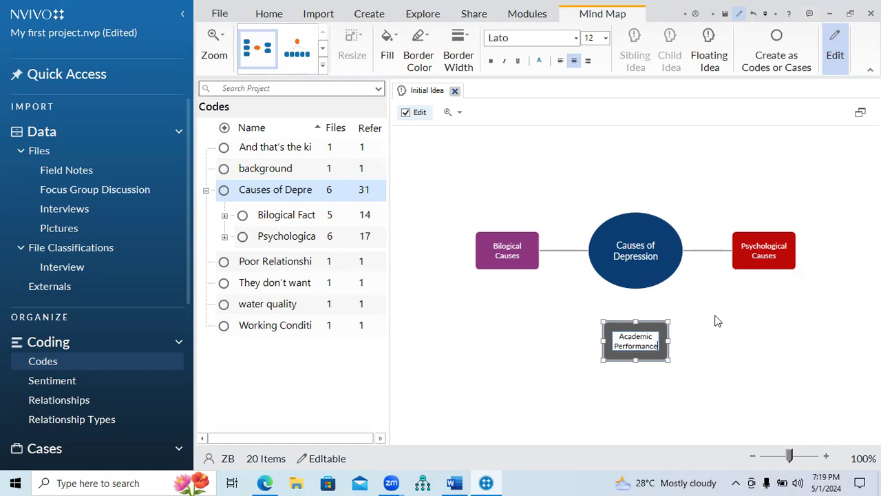
click(727, 390)
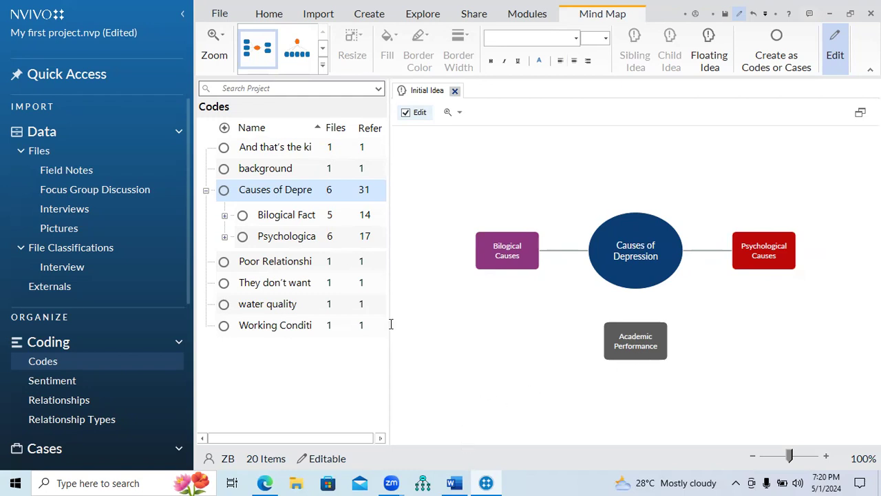
Switch to the NVIVO Process notes in Word and examine the Environment mind map example with its levels of child and sibling ideas
key(alt+Tab)
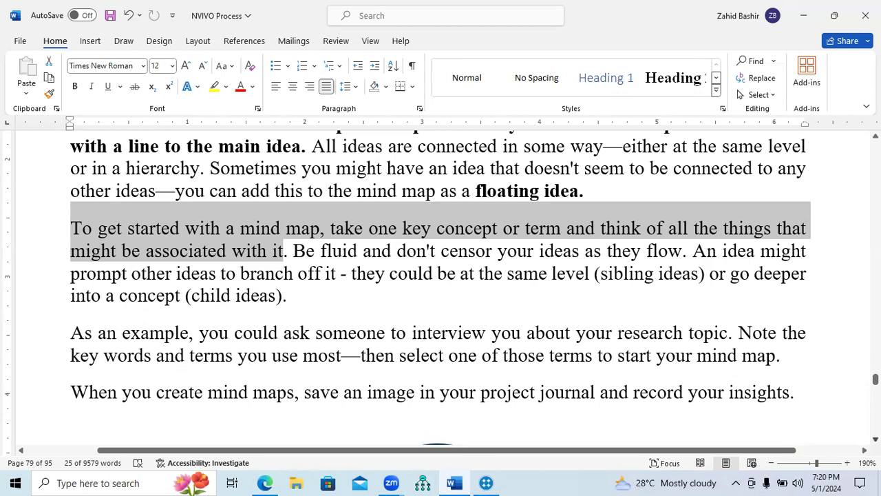
click(876, 439)
scroll(875, 439, down, 6)
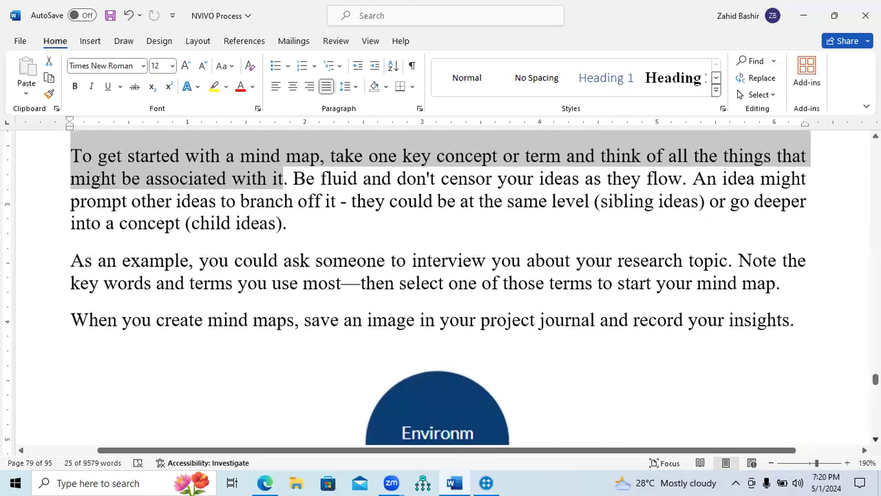
scroll(875, 439, down, 2)
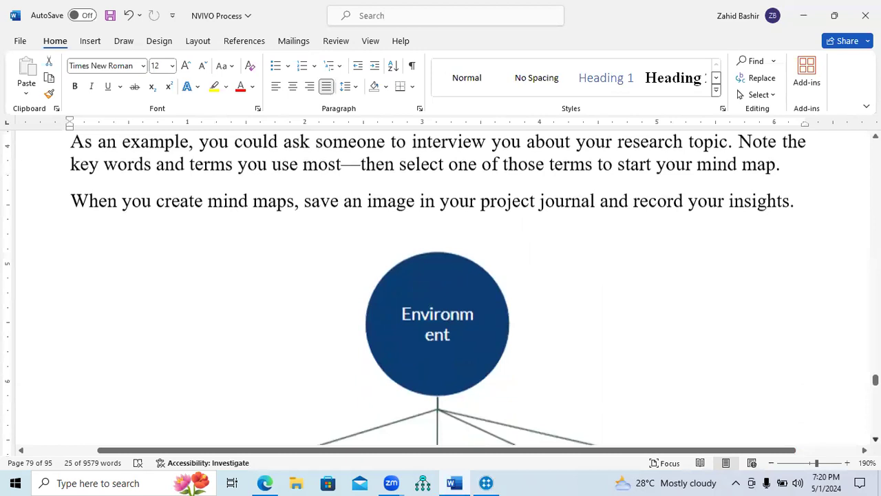
scroll(875, 439, down, 12)
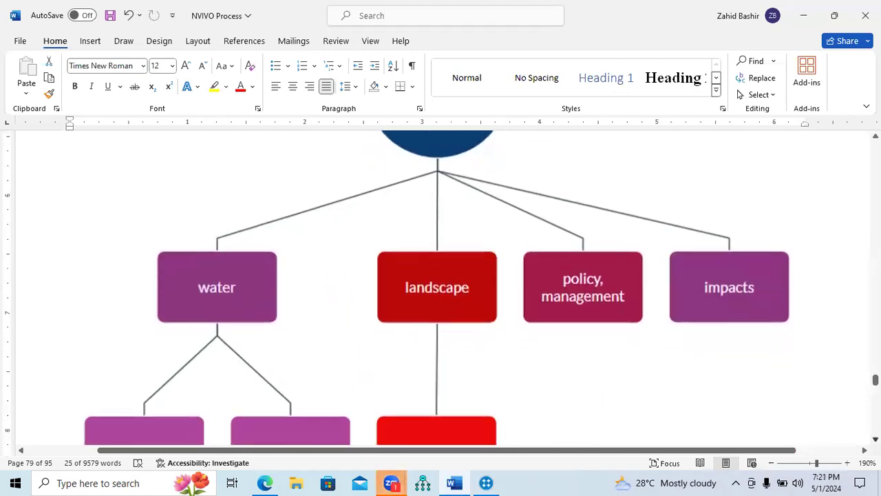
scroll(440, 289, down, 6)
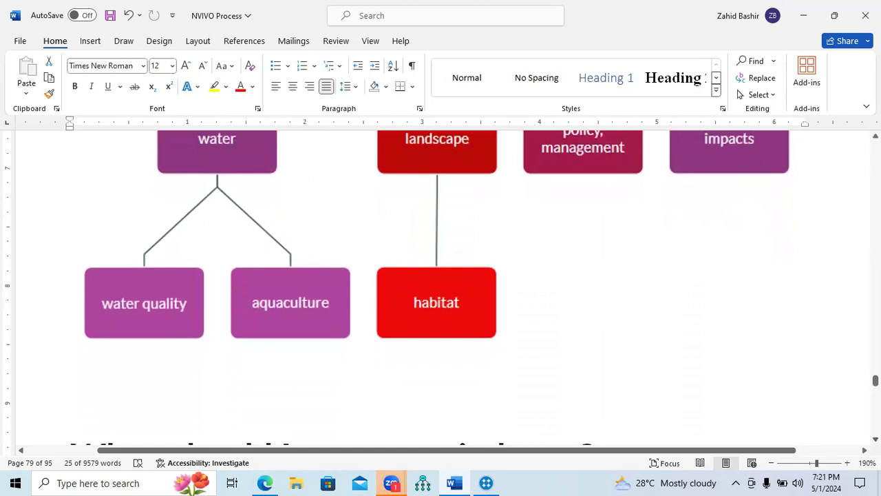
scroll(441, 289, up, 1)
scroll(441, 289, up, 3)
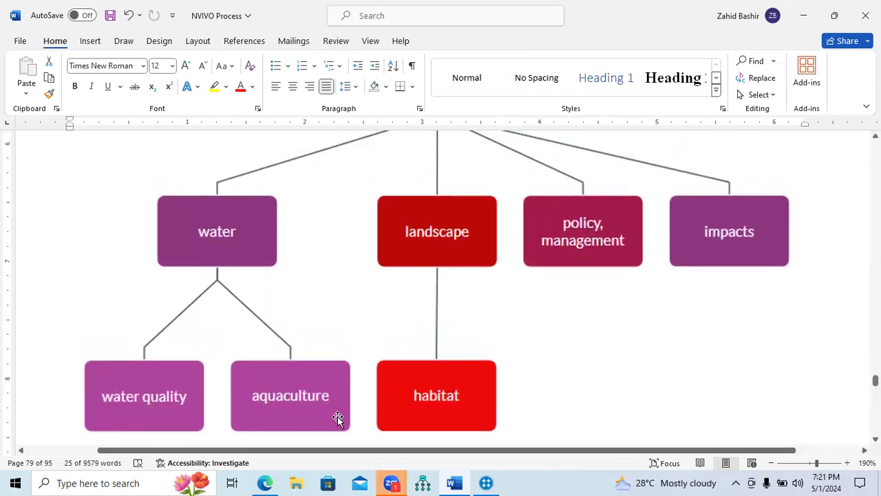
click(423, 482)
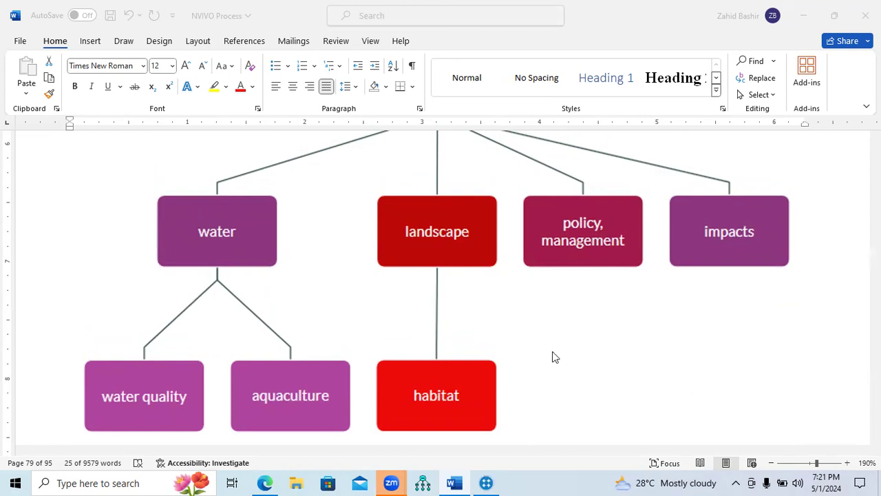
key(alt+Tab)
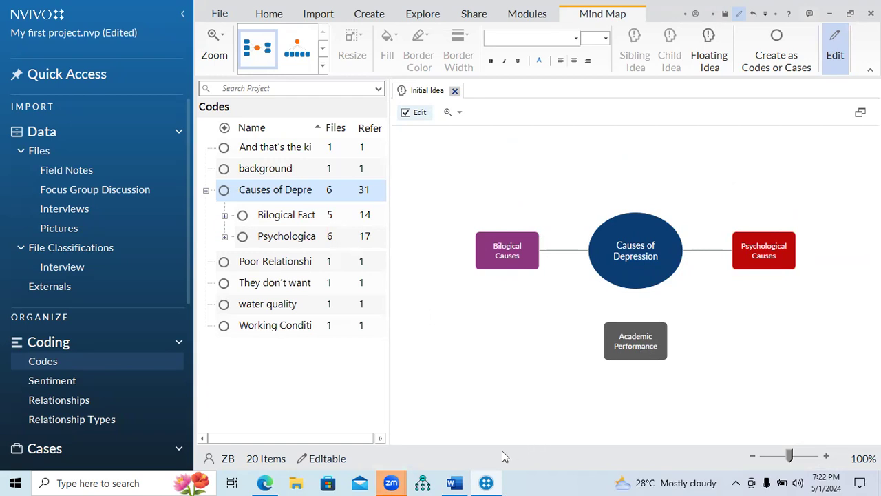
Return to the Word notes and examine the table on when to create a mind map, reducing the zoom to 170%
click(454, 482)
scroll(398, 281, down, 3)
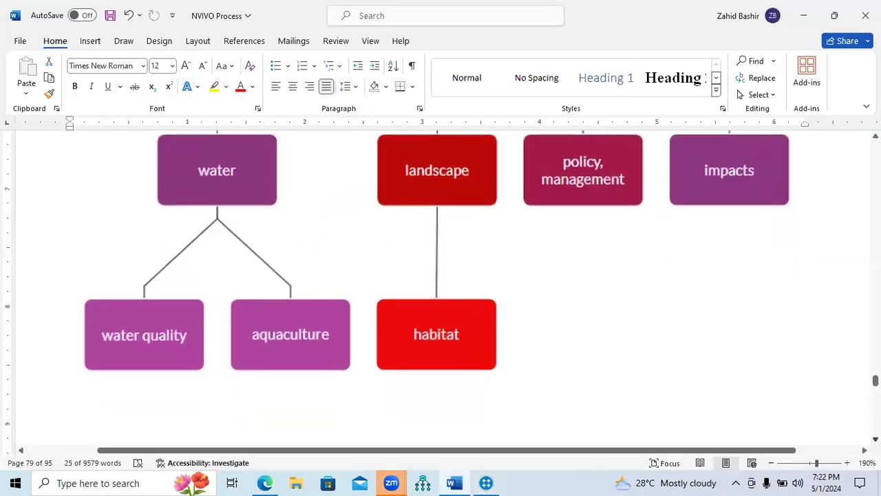
scroll(709, 390, down, 4)
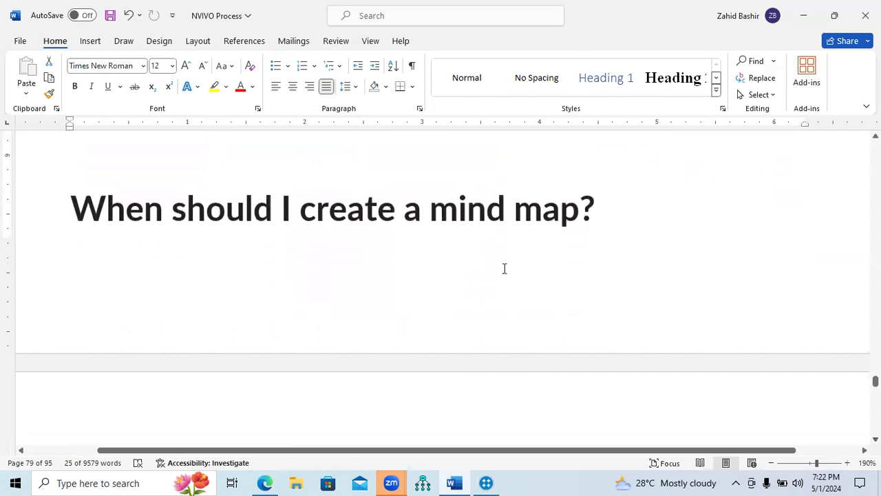
scroll(503, 268, down, 1)
scroll(443, 296, down, 5)
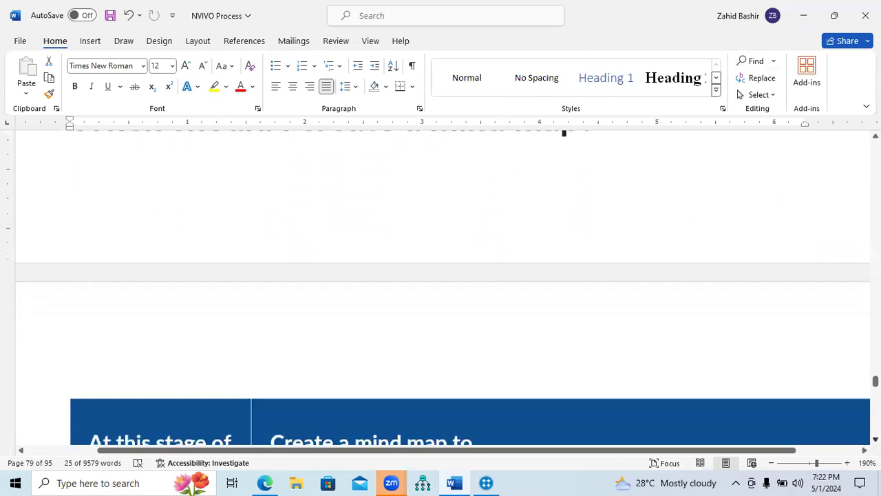
scroll(446, 264, down, 1)
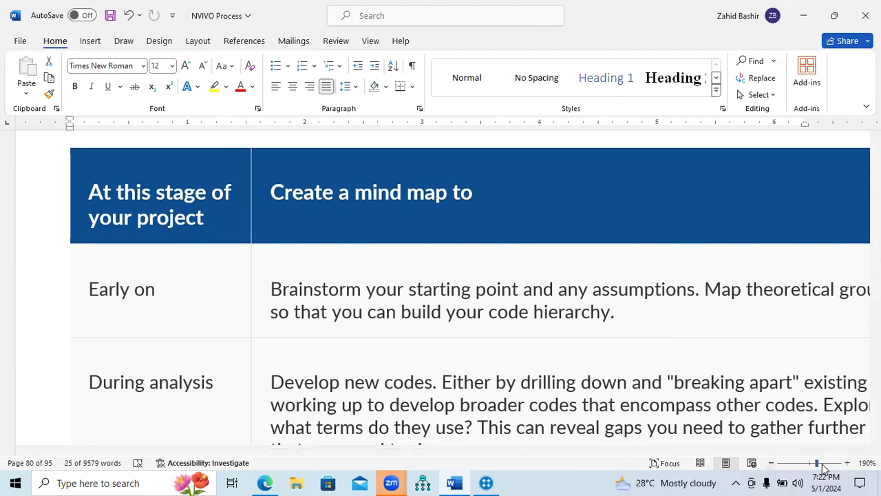
click(771, 463)
click(771, 463)
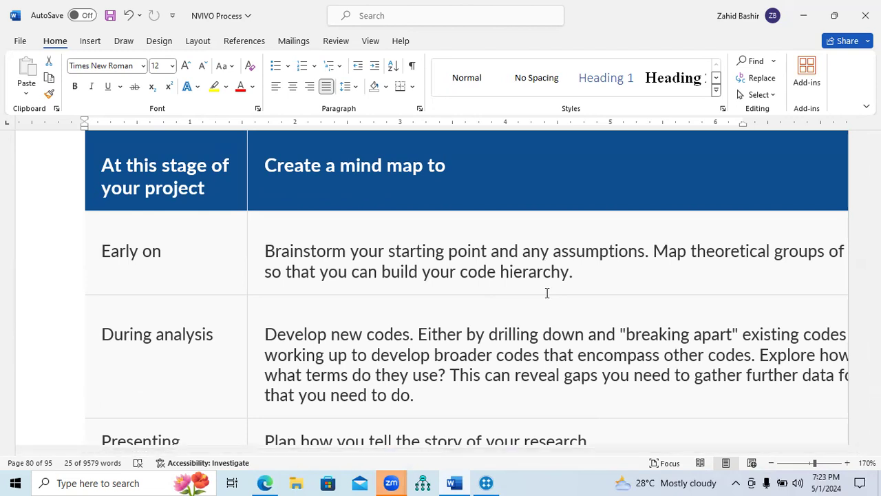
click(455, 482)
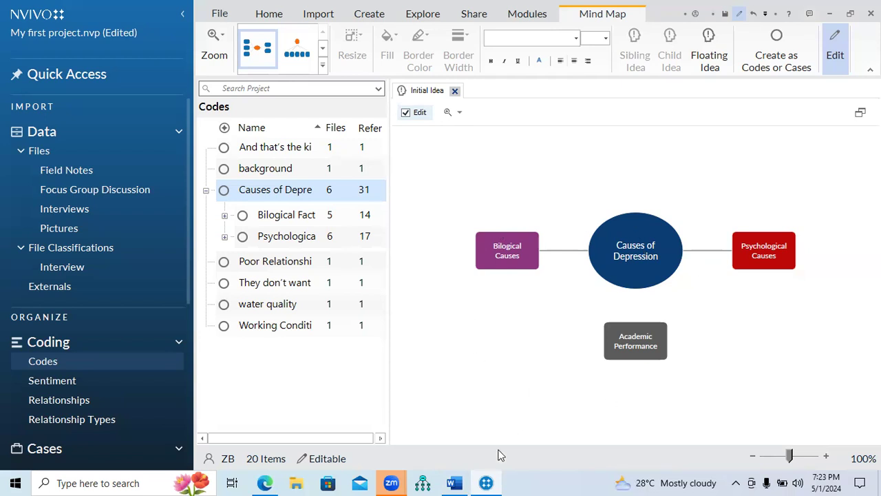
mouse_move(461, 481)
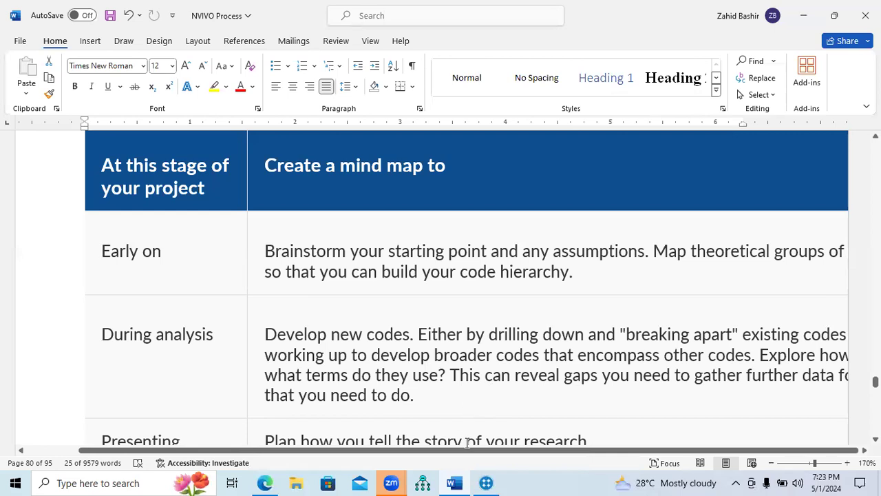
Switch back to NVivo, expand the Bilogical Factors code, and widen the codes list so the sub-code names are readable
click(483, 482)
click(226, 216)
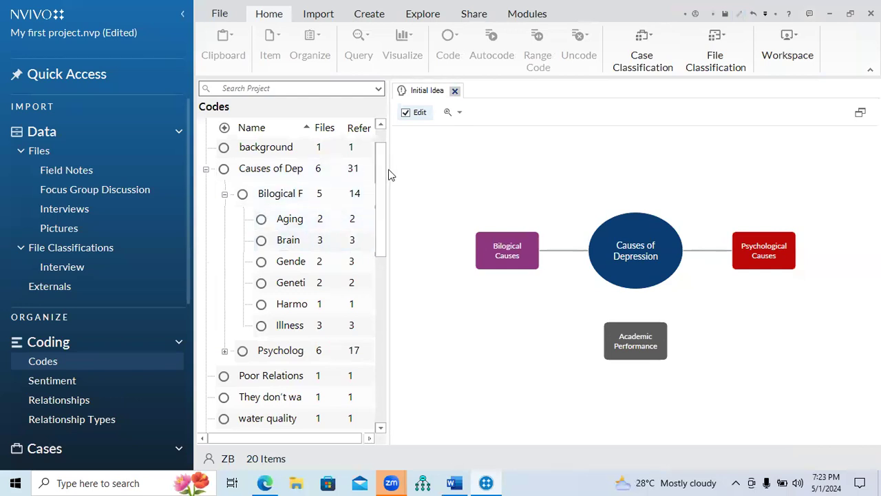
drag(390, 170, 453, 177)
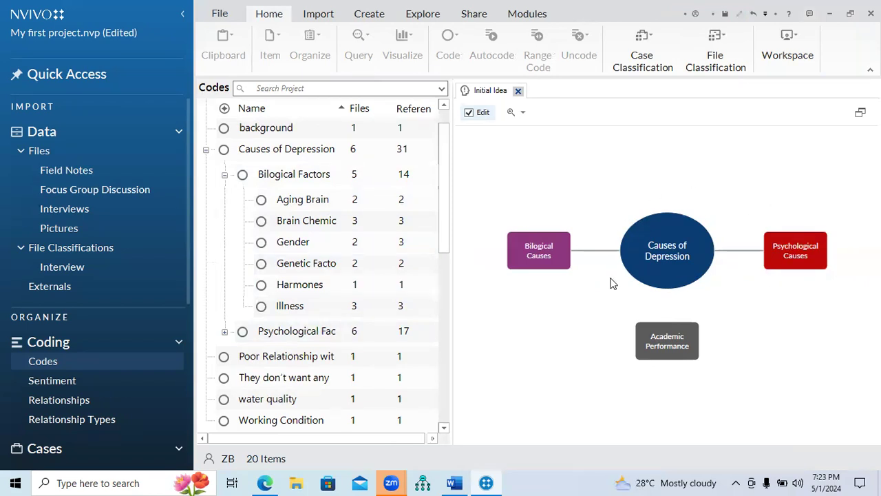
click(545, 256)
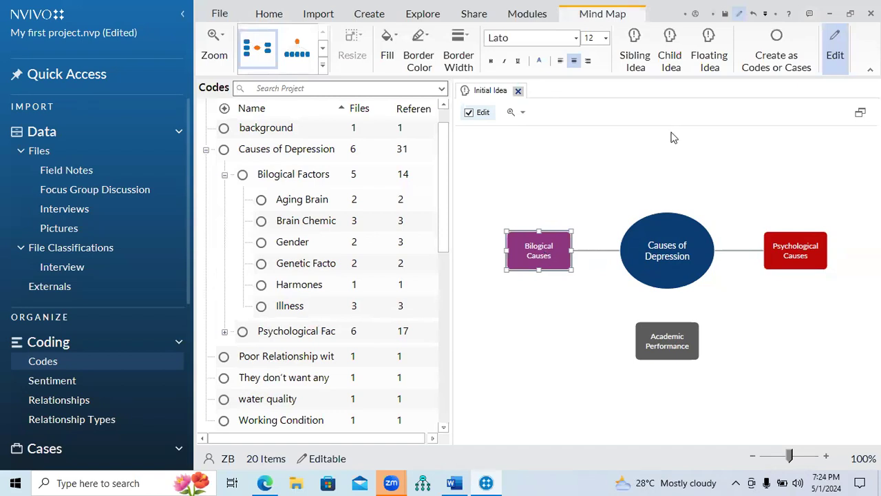
click(674, 69)
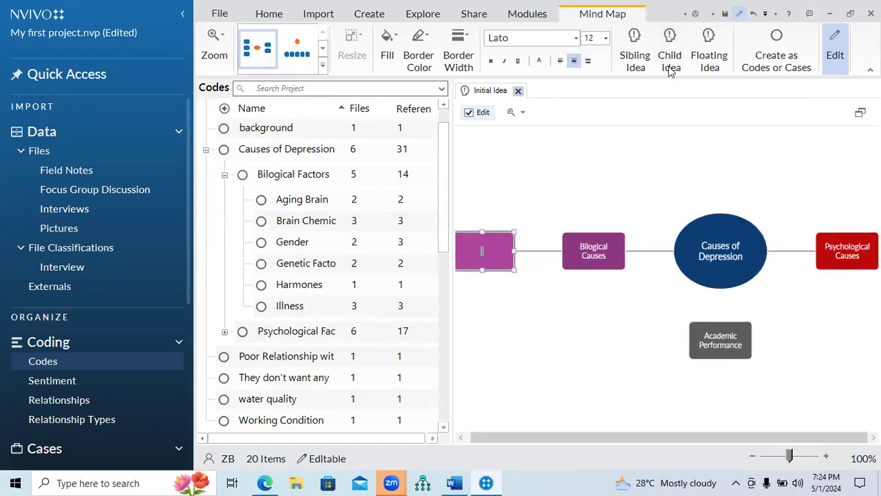
click(543, 249)
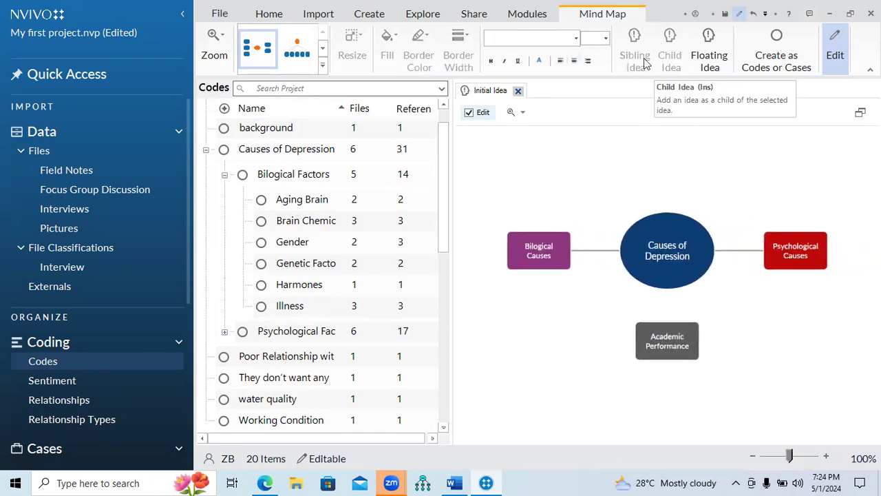
click(555, 244)
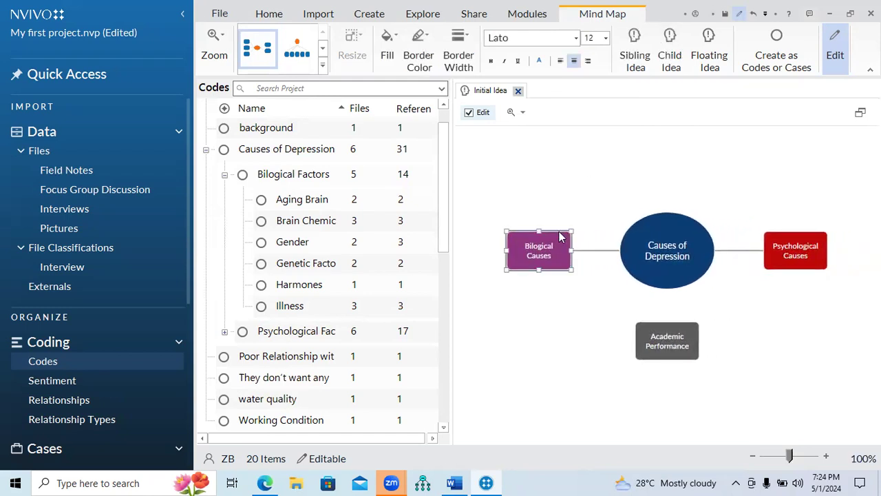
click(638, 60)
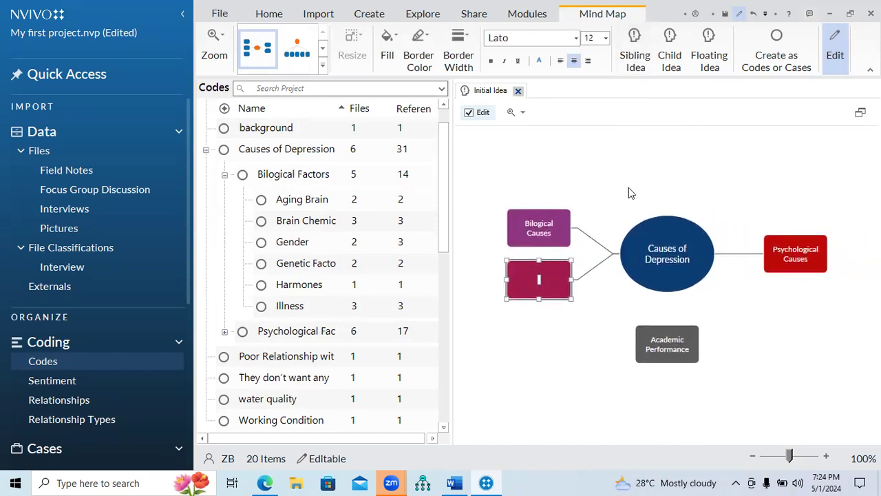
click(608, 233)
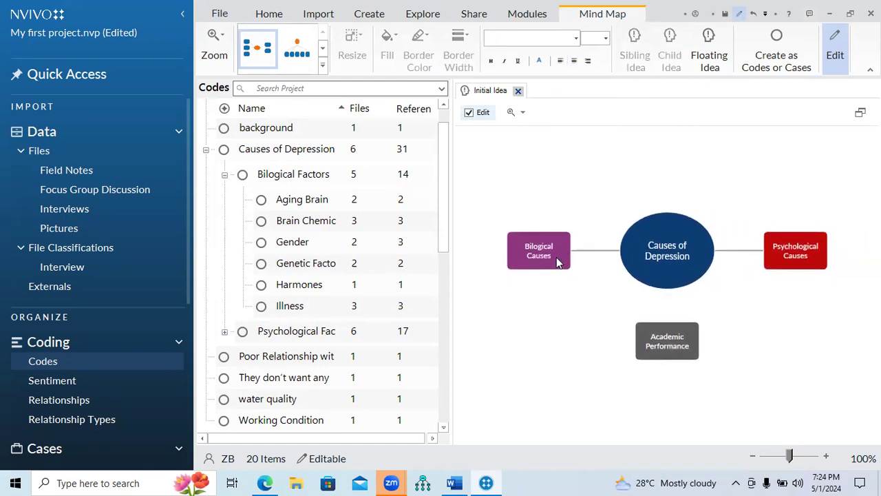
click(556, 257)
click(638, 59)
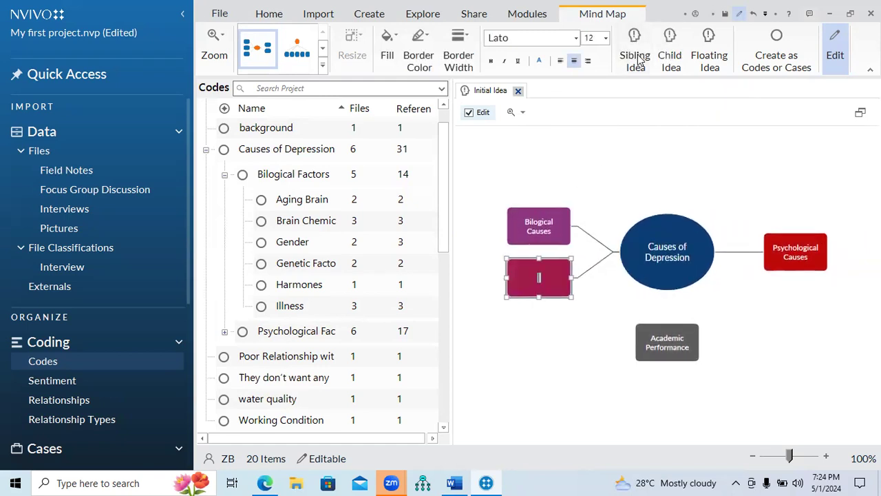
click(610, 168)
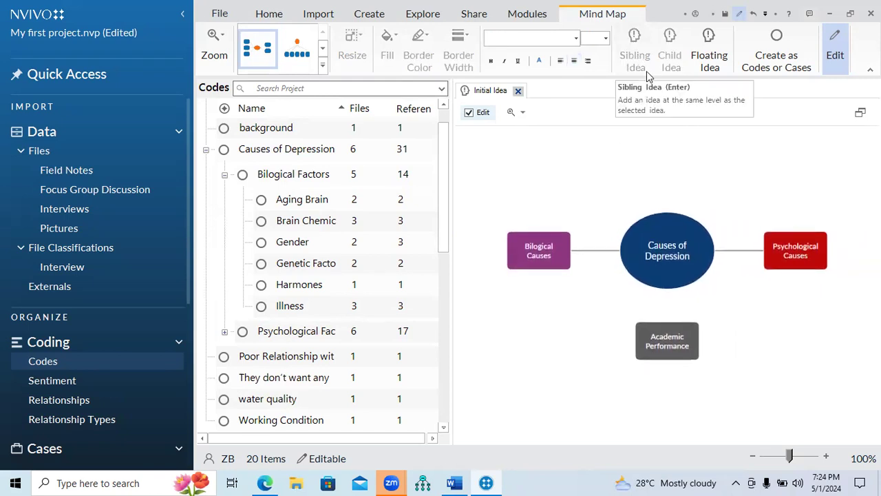
Add a child idea labelled "Aging Brain" to the Bilogical Causes idea
click(551, 254)
click(671, 63)
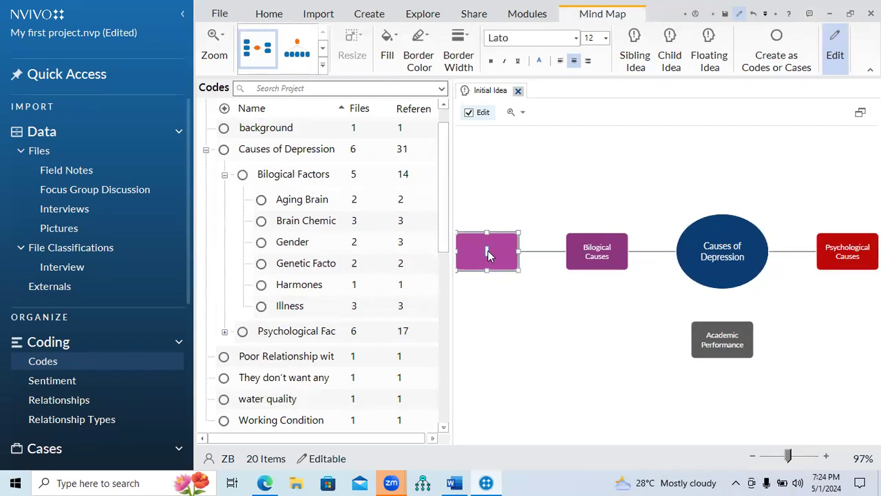
text(Aging Brain)
click(578, 253)
Insert a sibling idea of Aging Brain labelled "Brain Chemical"
click(499, 262)
click(635, 70)
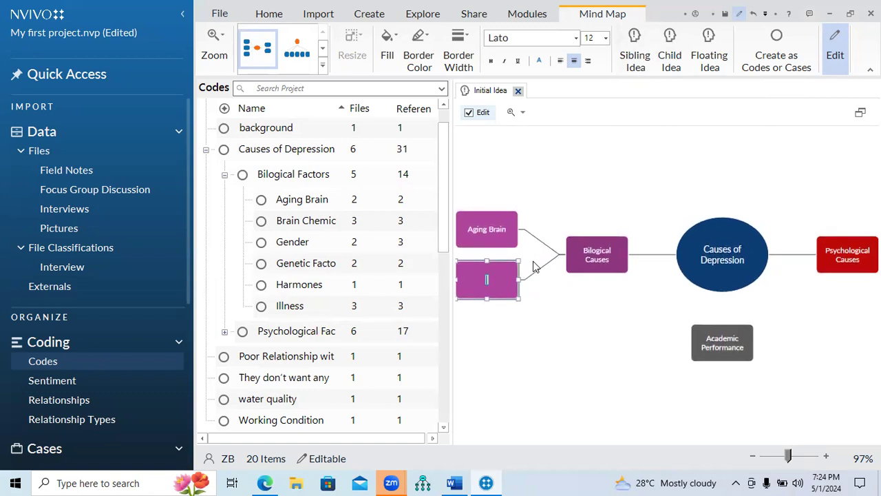
text(Brain Chemical)
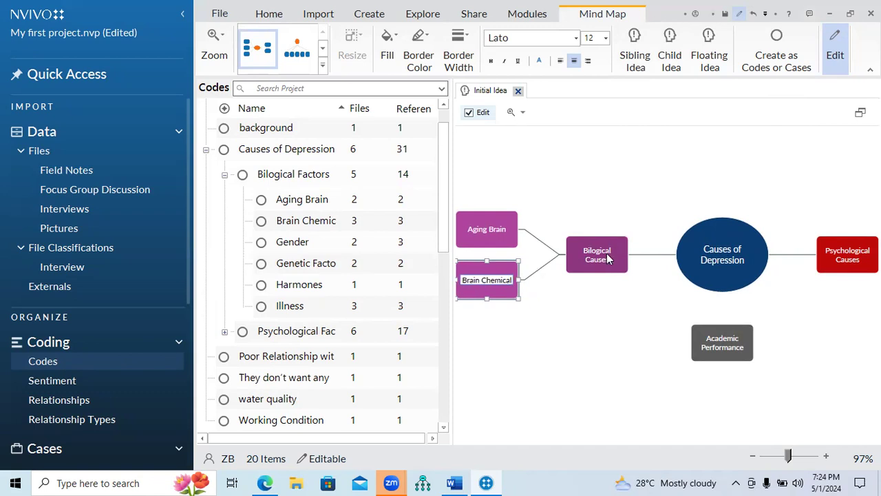
click(579, 320)
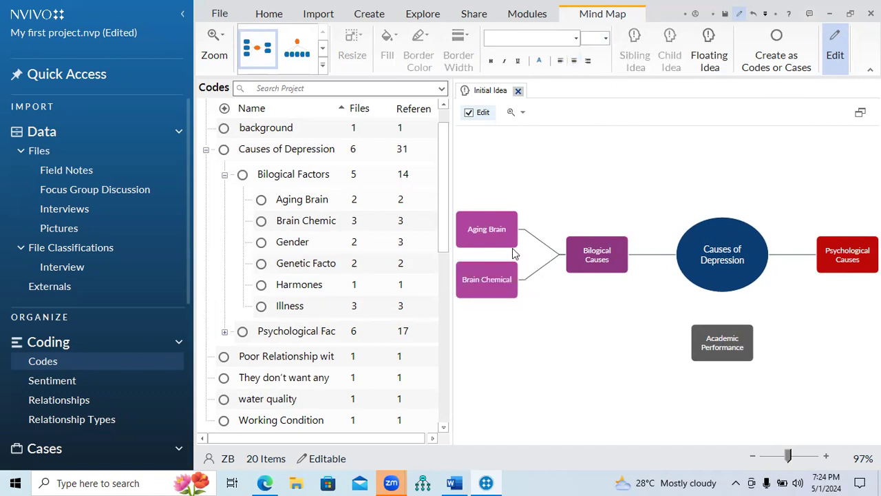
Insert two more sibling ideas under Bilogical Causes after Brain Chemical, labelled "Gender" and "Genetic Factors"
click(509, 267)
click(634, 58)
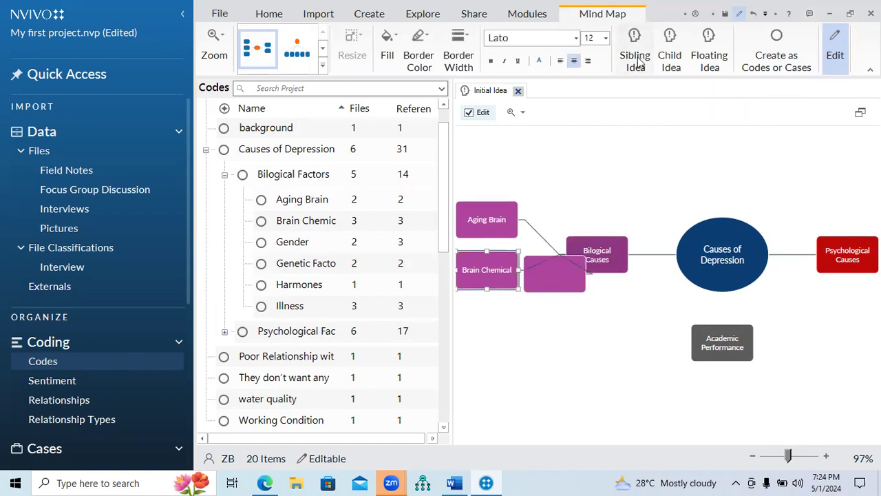
text(Gender)
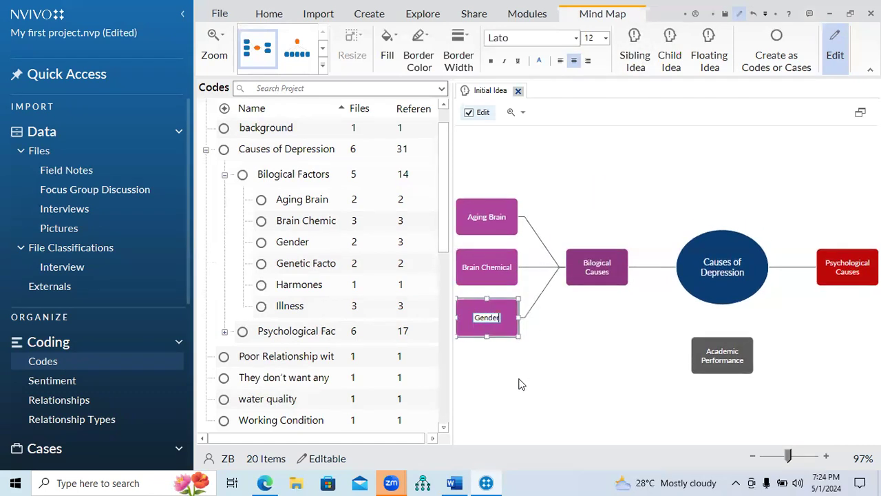
click(638, 62)
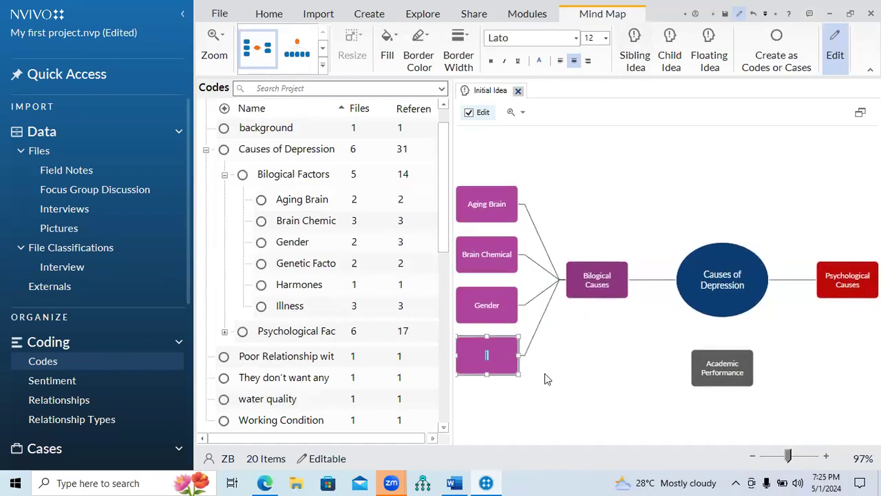
text(Genetic Factors)
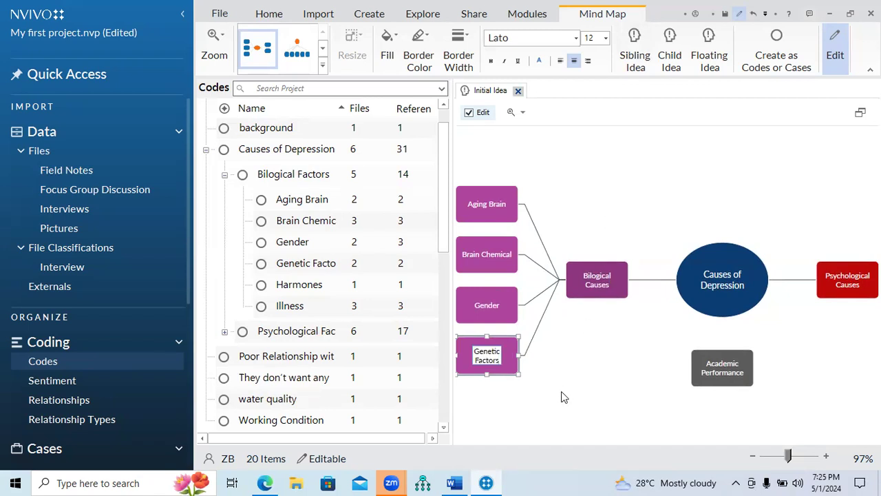
click(561, 395)
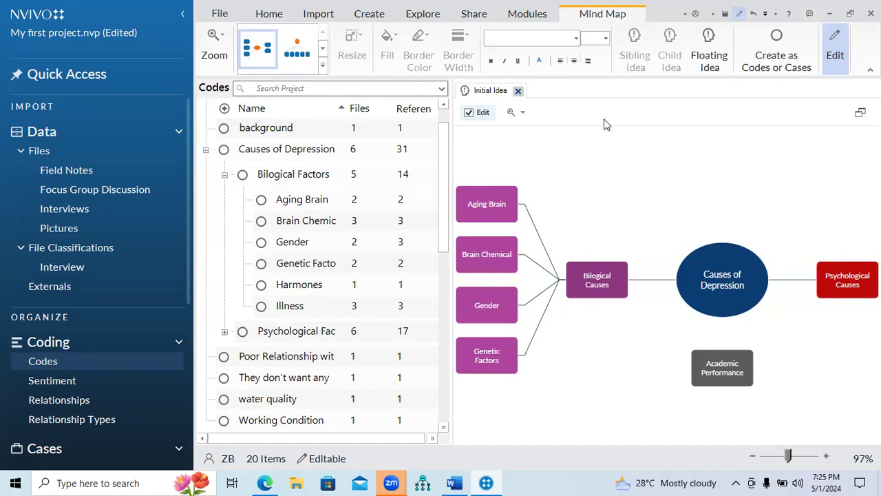
Insert a sibling idea of Genetic Factors under Bilogical Causes and label it "Harmones"
click(512, 355)
click(634, 59)
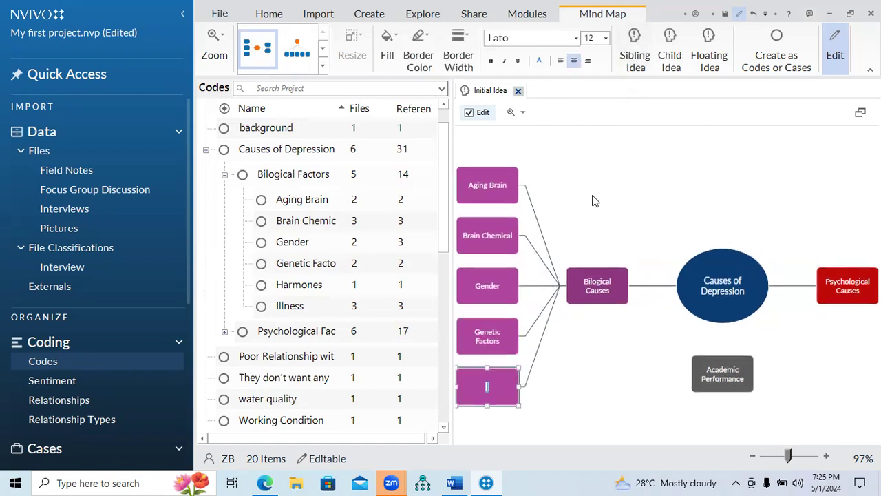
click(570, 316)
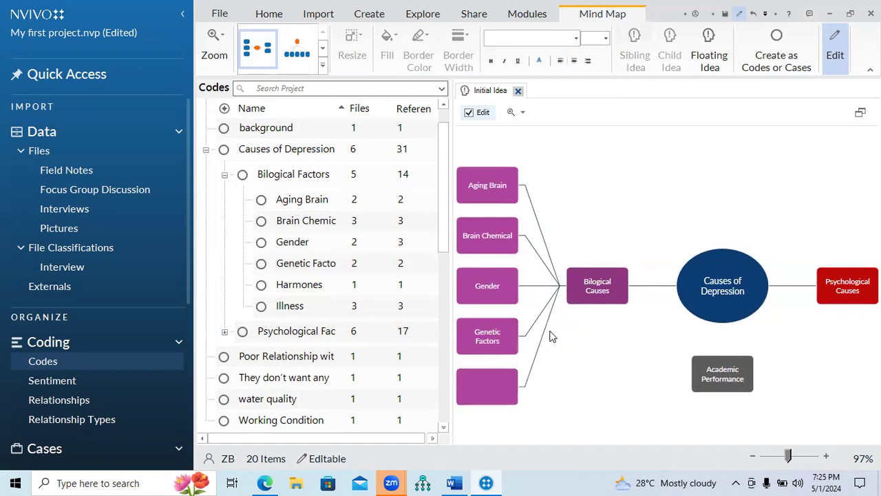
drag(488, 395, 492, 387)
right_click(491, 387)
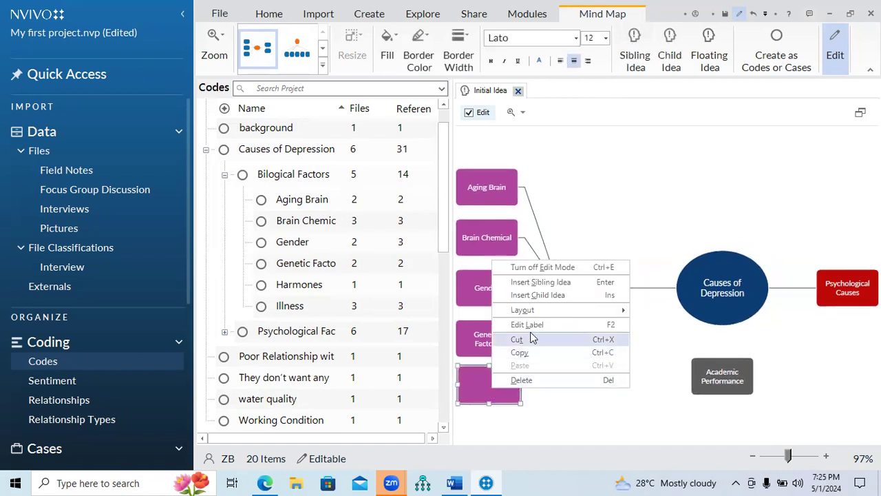
click(537, 331)
text(Harmones)
click(575, 380)
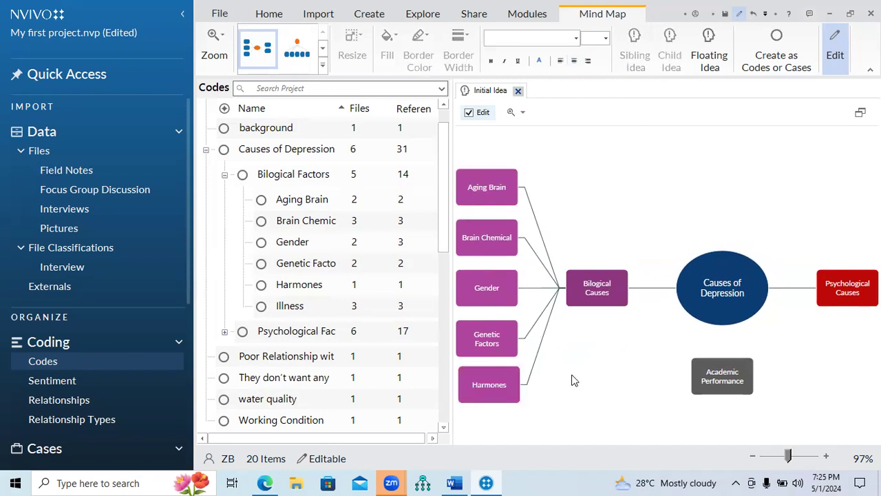
Insert a sibling idea of Harmones labelled "Illness" to complete the Bilogical Causes branch
click(514, 377)
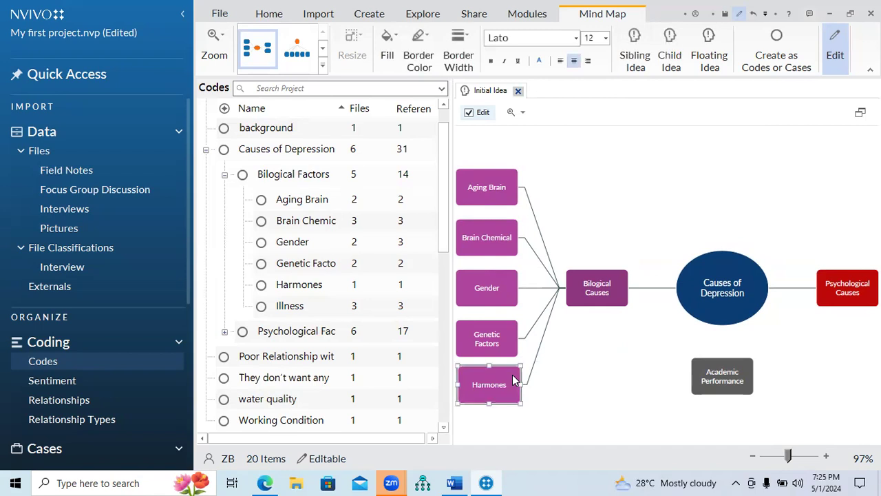
click(634, 60)
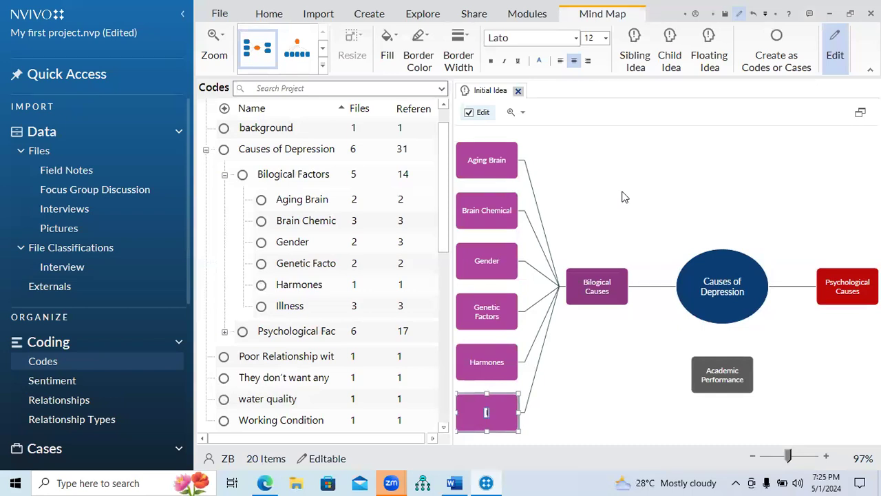
text(Illness)
click(595, 414)
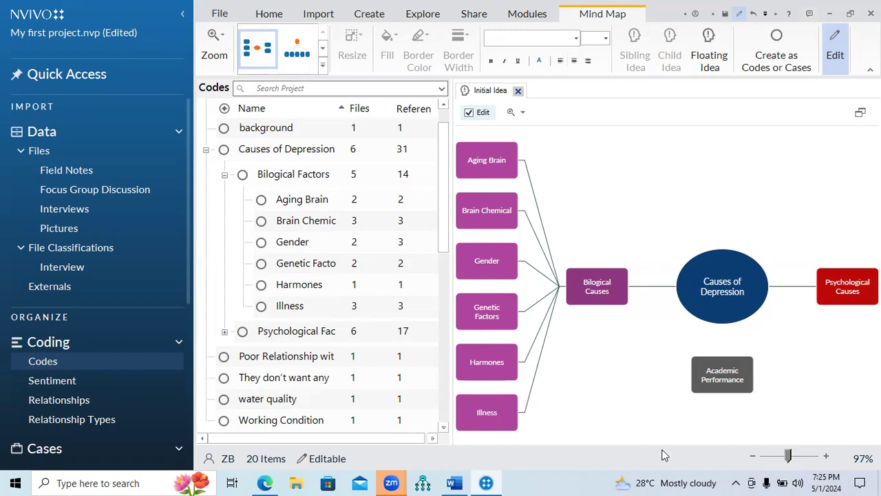
Add a child idea labelled "Loss" to Psychological Causes, expanding the Psychological Factors code for reference
click(846, 291)
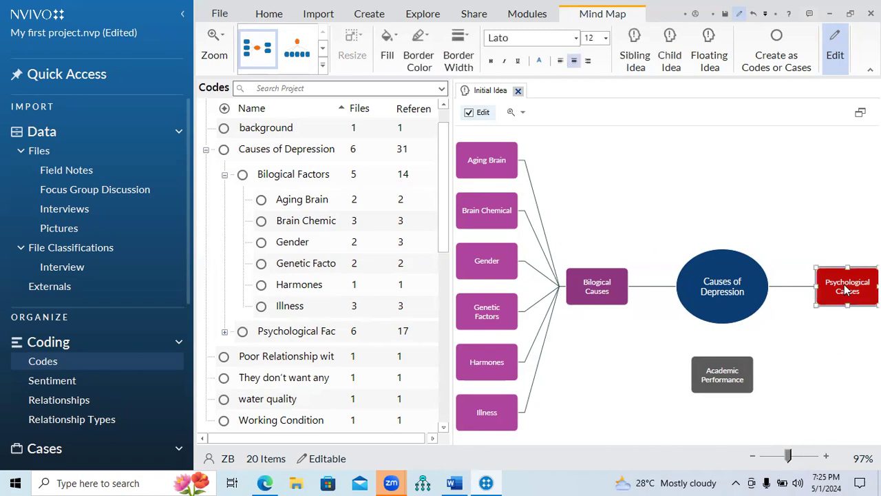
click(675, 67)
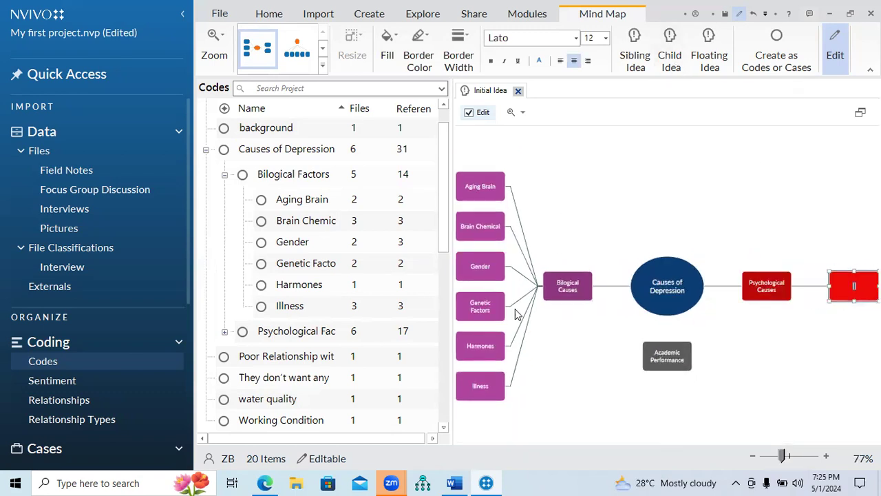
click(224, 331)
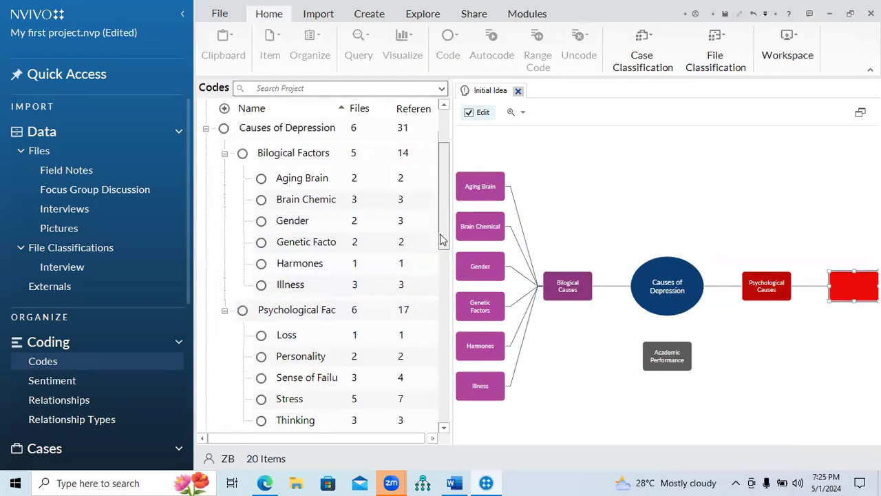
scroll(442, 247, down, 1)
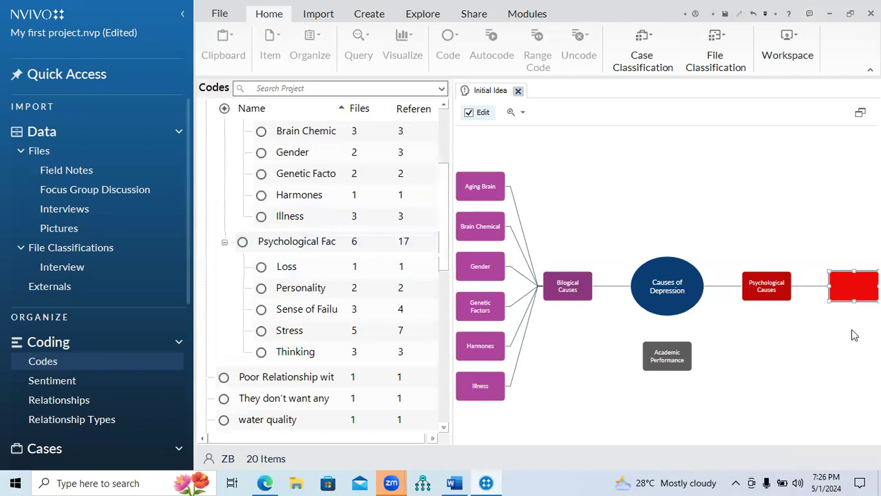
right_click(849, 288)
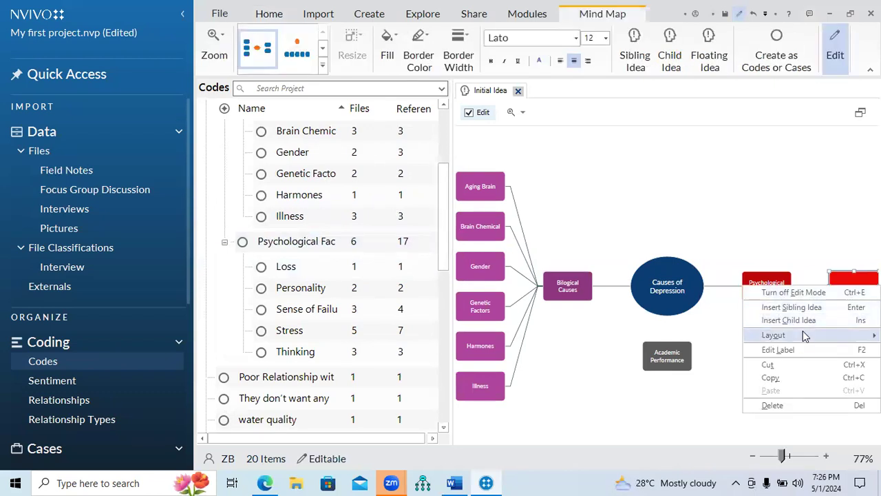
click(790, 351)
text(Loss)
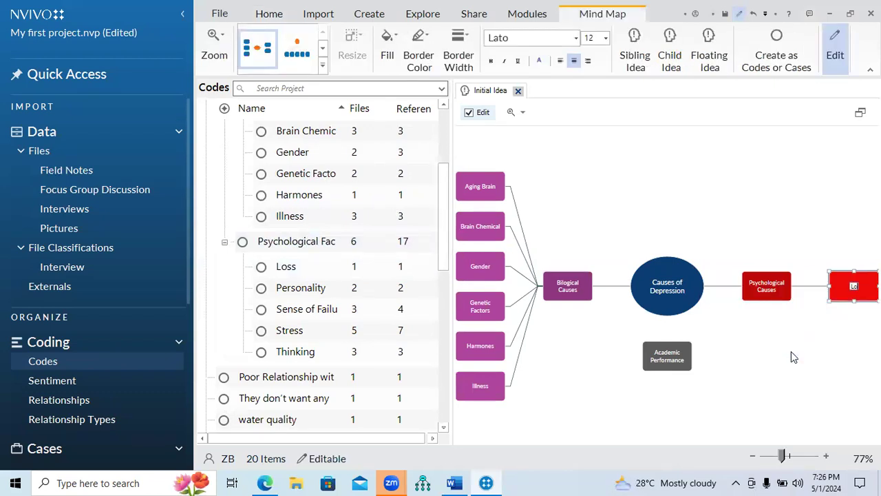
click(810, 340)
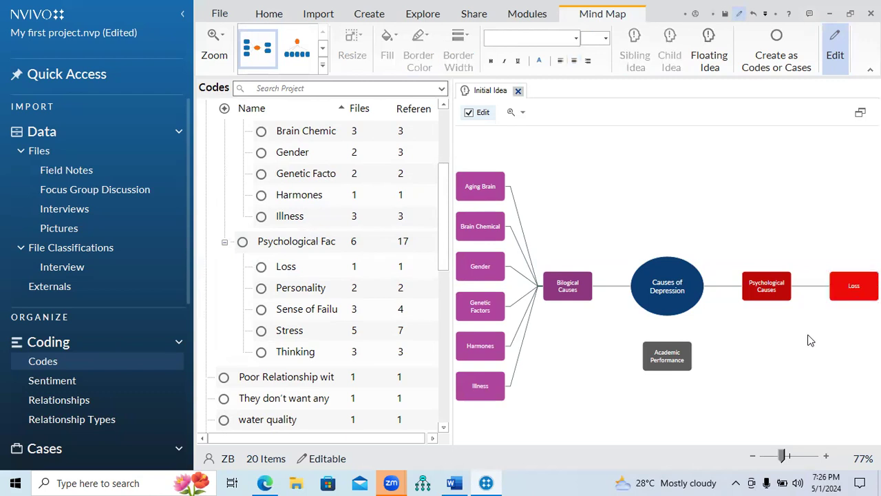
Insert two sibling ideas of Loss under Psychological Causes, labelled "Personality" and "Sense of Failure"
click(851, 296)
click(637, 62)
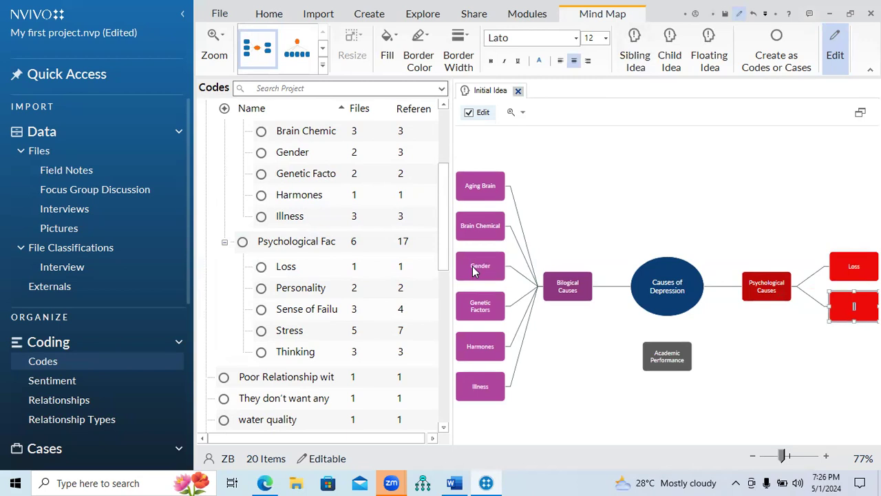
text(Personality)
click(634, 60)
text(Sen)
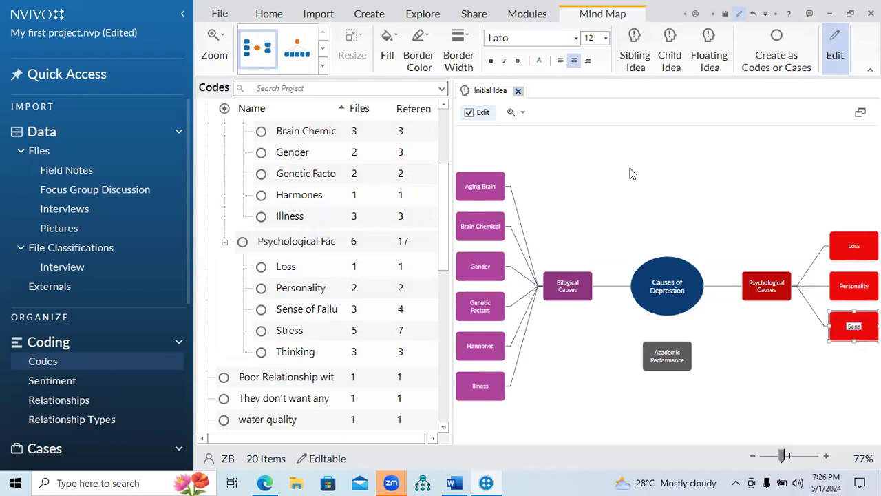
text(se of Failure)
Insert two more sibling ideas after Sense of Failure under Psychological Causes, labelled "Stress" and "Thinking"
click(640, 55)
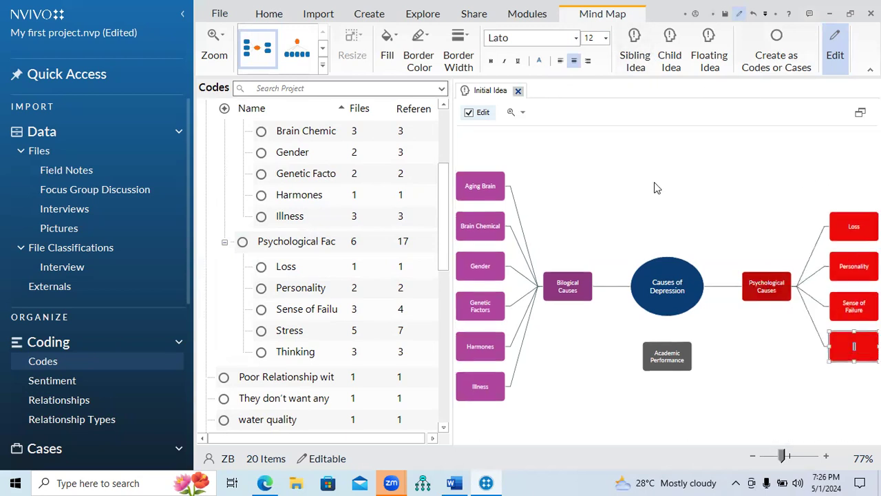
text(Stress)
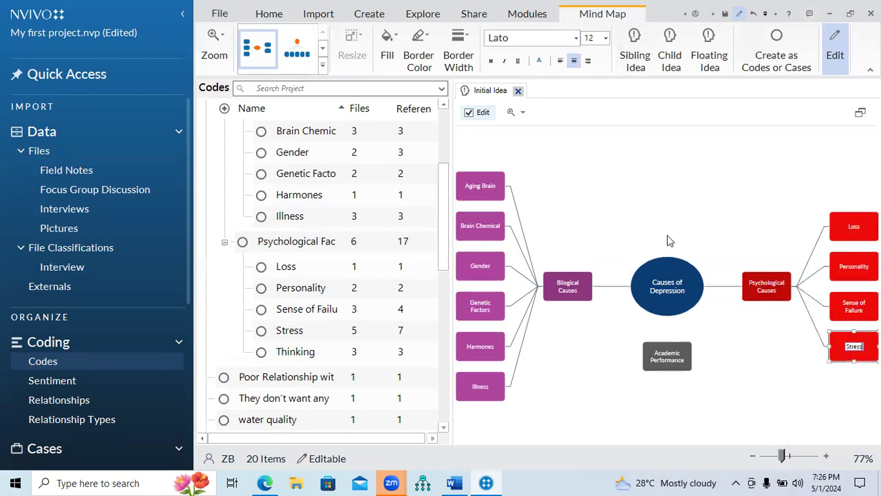
click(635, 66)
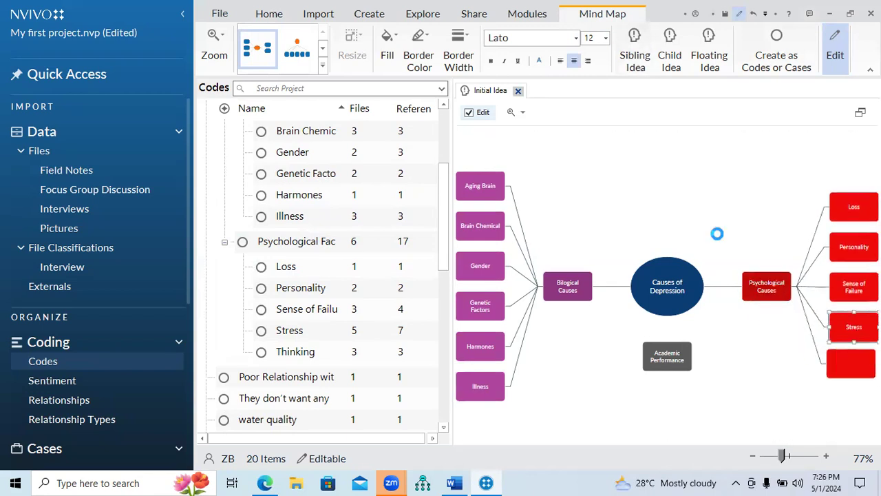
text(Thinking)
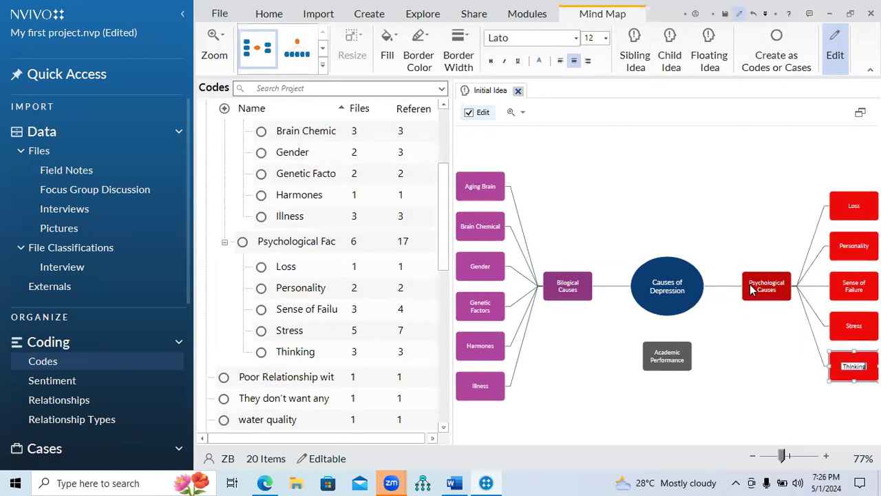
click(757, 398)
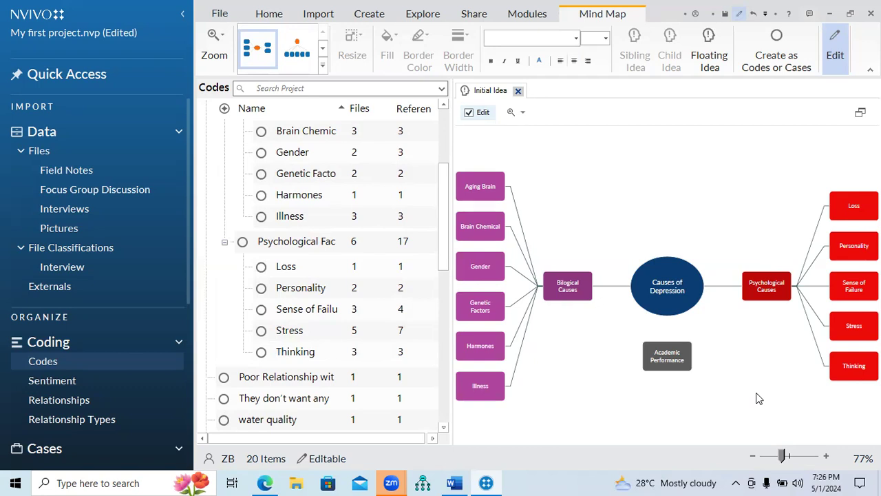
click(668, 270)
click(657, 246)
click(657, 265)
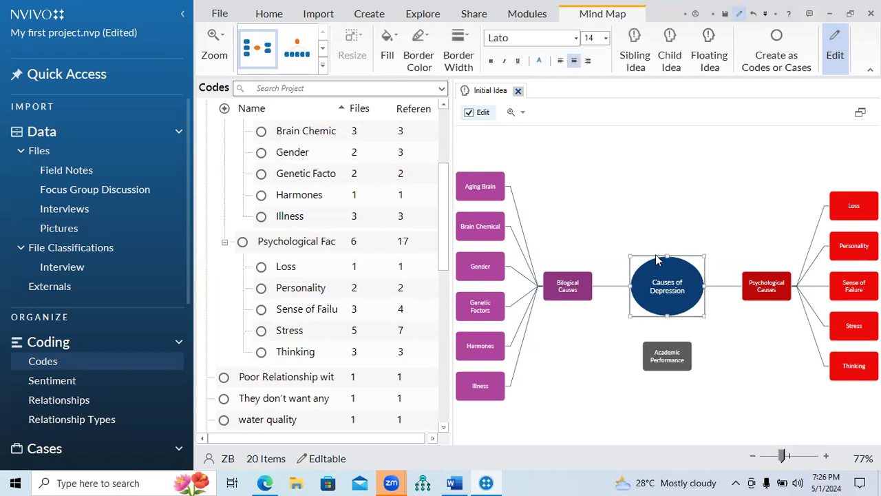
click(658, 218)
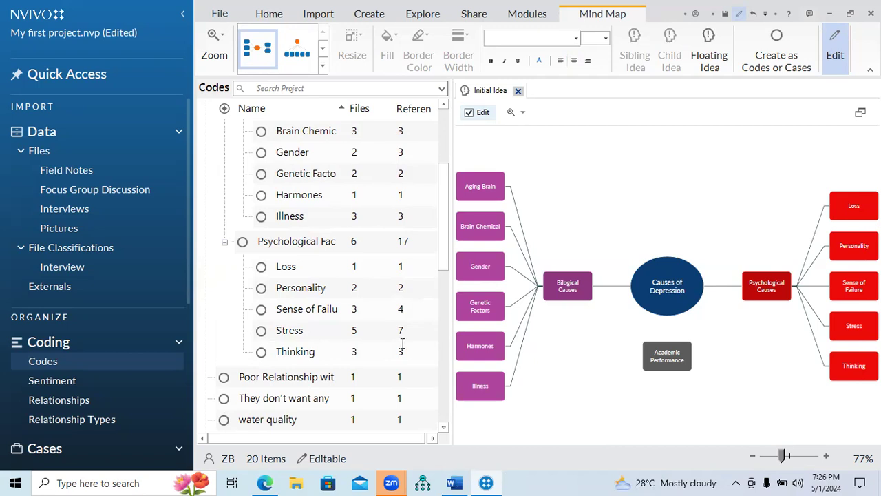
Switch to the NVIVO Process notes in Word, read the mind map purposes for each project stage, and return to NVivo
key(alt+Tab)
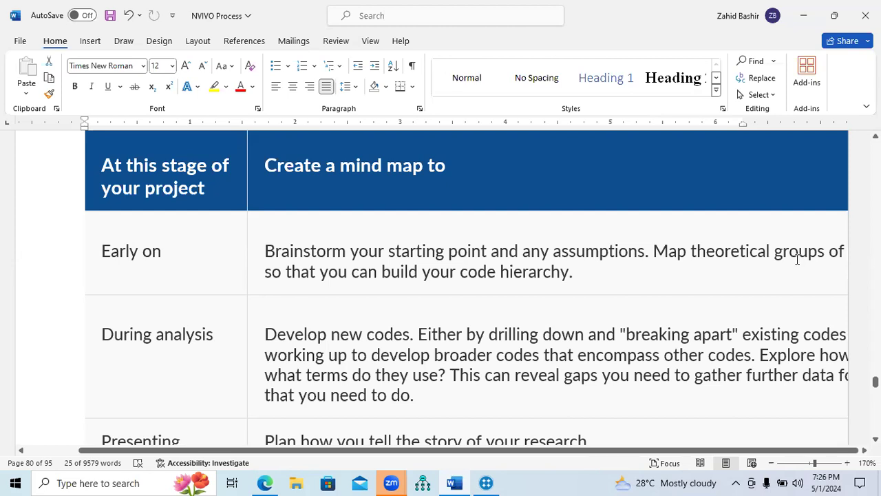
scroll(467, 289, down, 3)
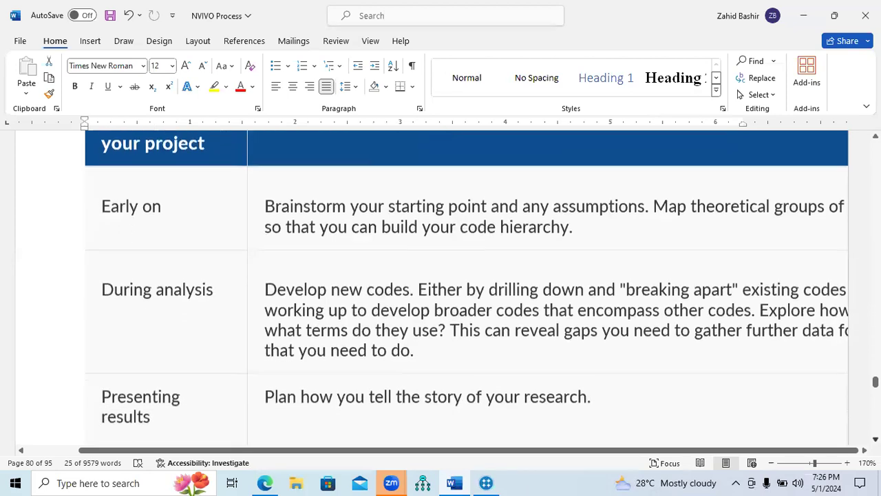
scroll(466, 289, down, 3)
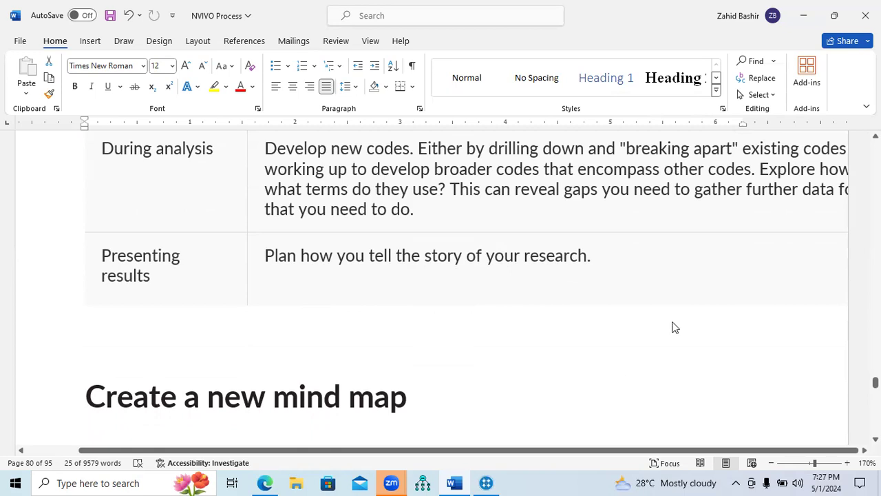
key(alt+Tab)
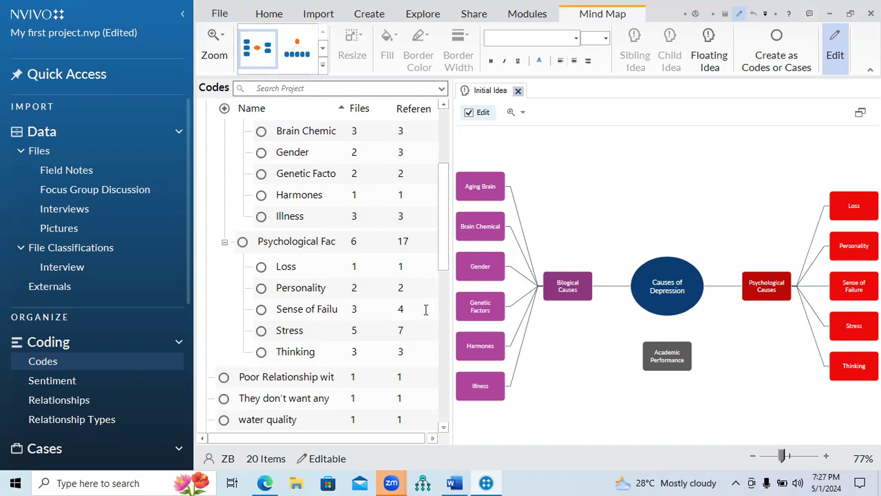
Switch to the NVIVO Process notes in Word and review creating mind maps, creating codes from them, and the Concept Maps introduction
key(alt+Tab)
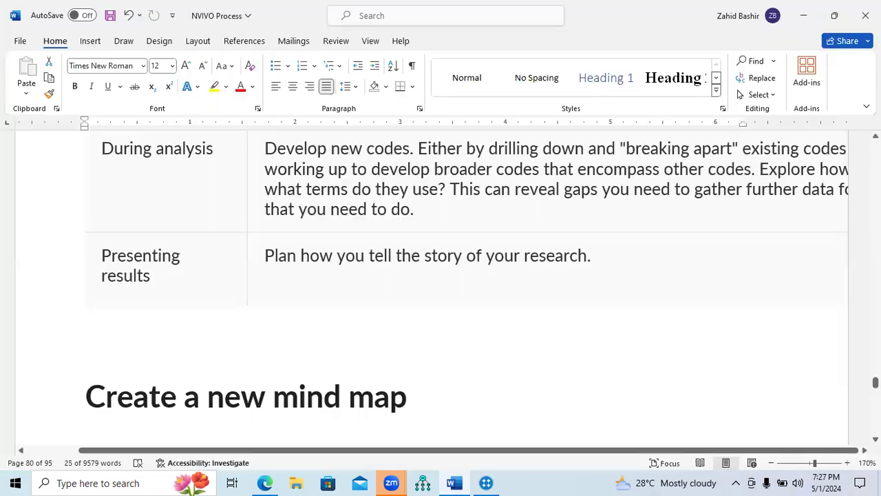
scroll(468, 287, down, 5)
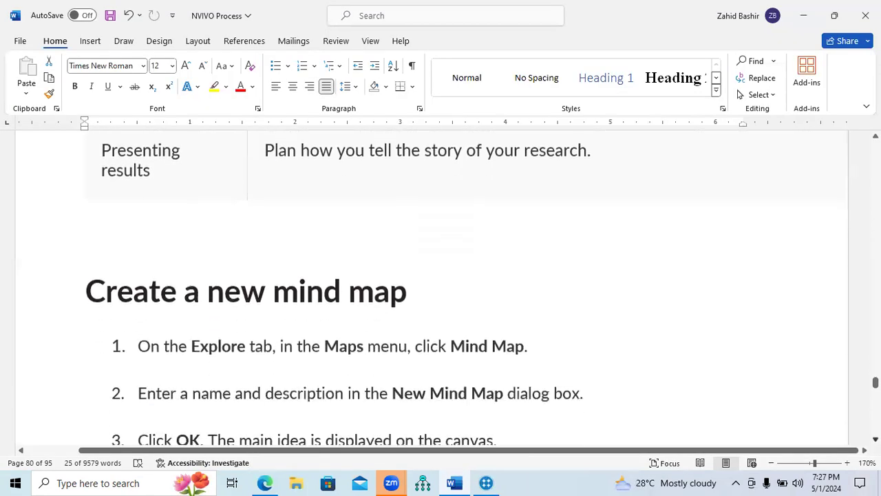
scroll(467, 288, down, 2)
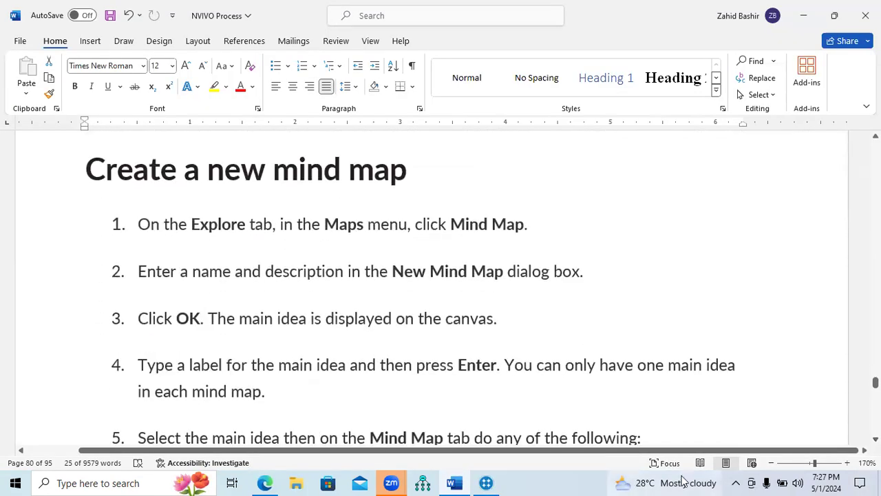
scroll(441, 287, down, 5)
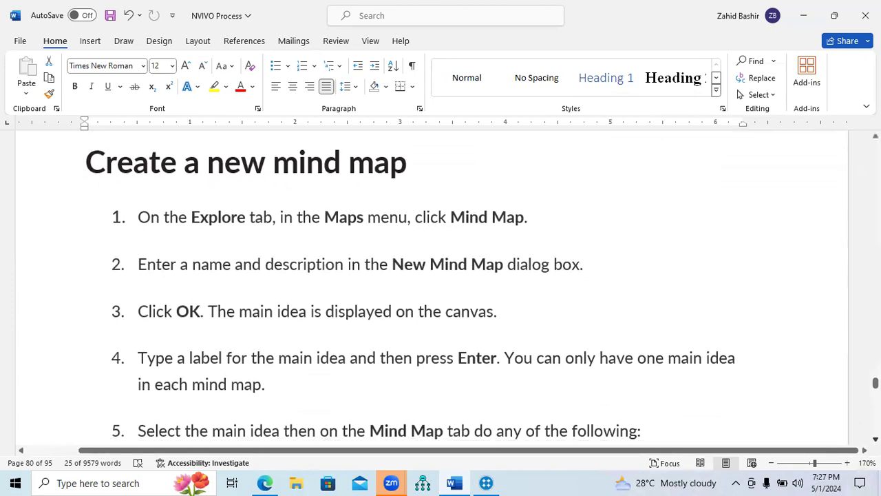
scroll(440, 288, down, 6)
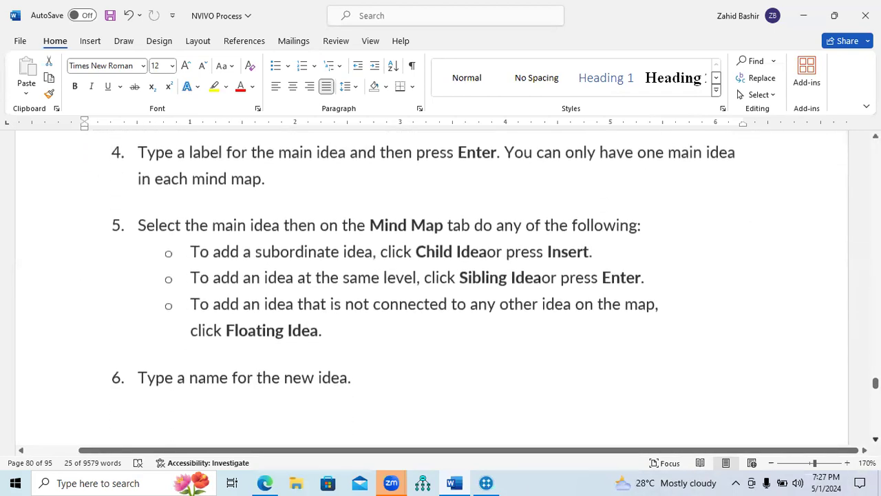
scroll(440, 287, down, 8)
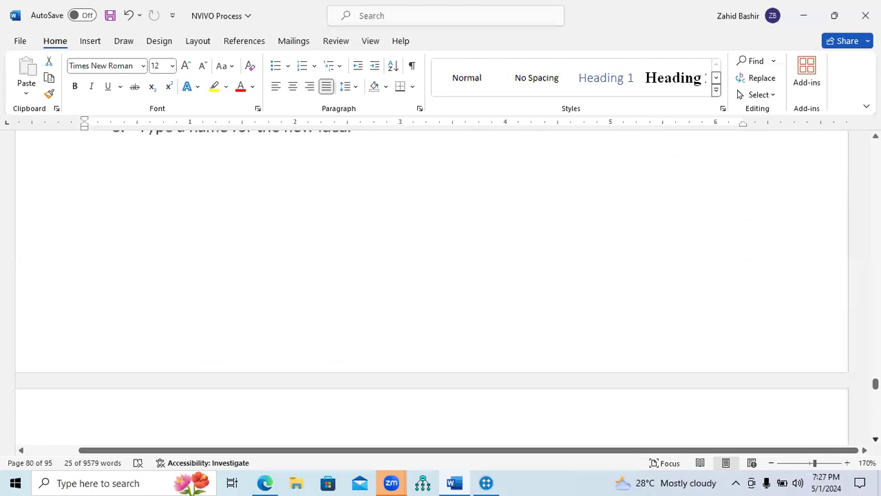
scroll(440, 287, down, 4)
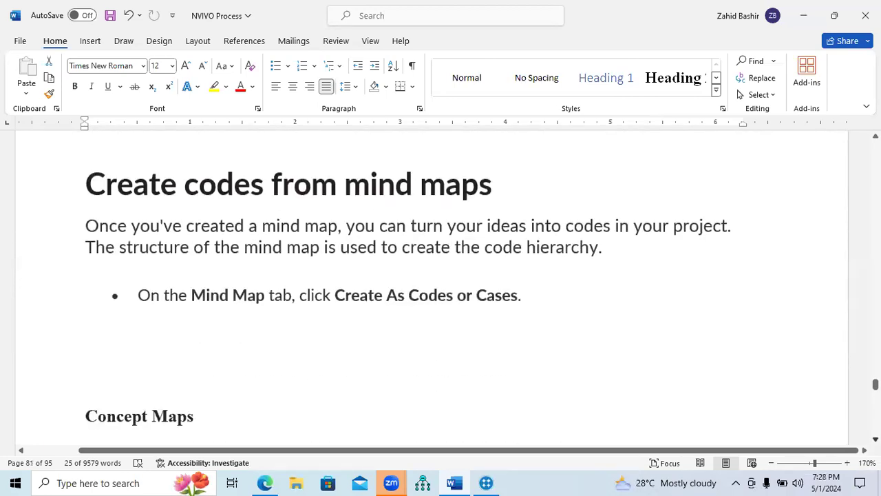
scroll(441, 288, down, 5)
scroll(441, 288, down, 2)
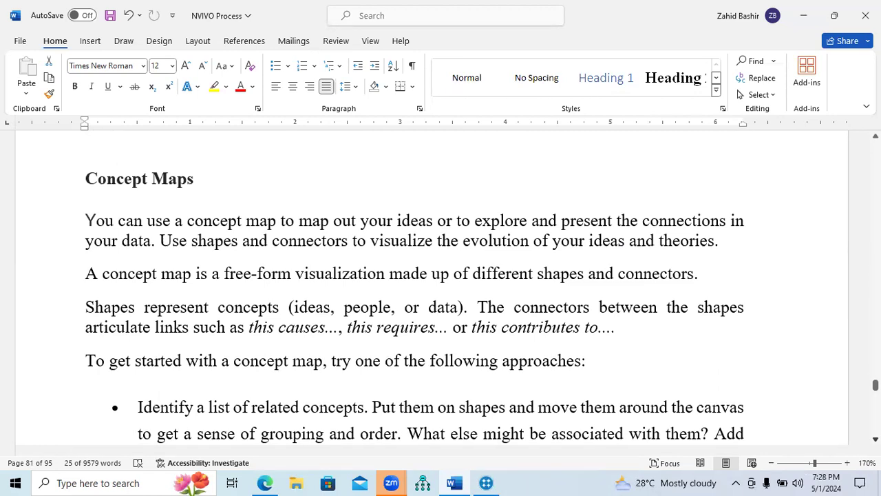
Return to NVivo, try the Top Down, Left Right and Mind Map layouts on the Initial Idea map, and finish with Left Right
click(486, 482)
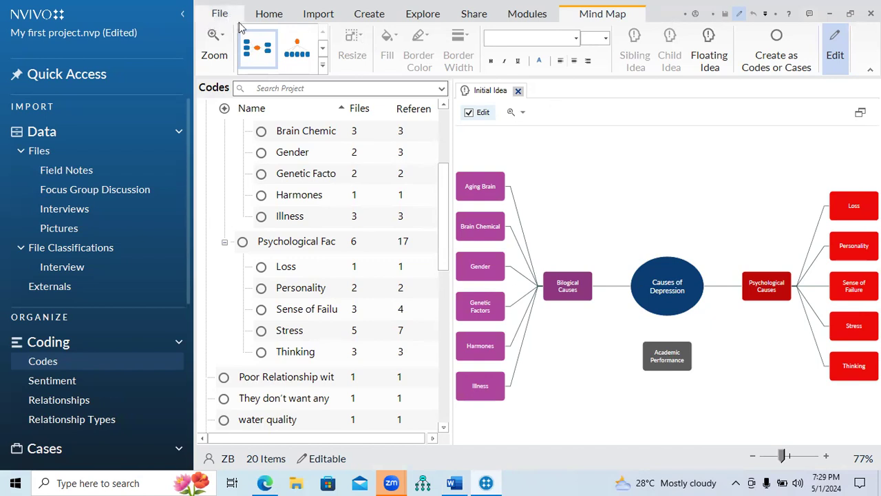
click(297, 61)
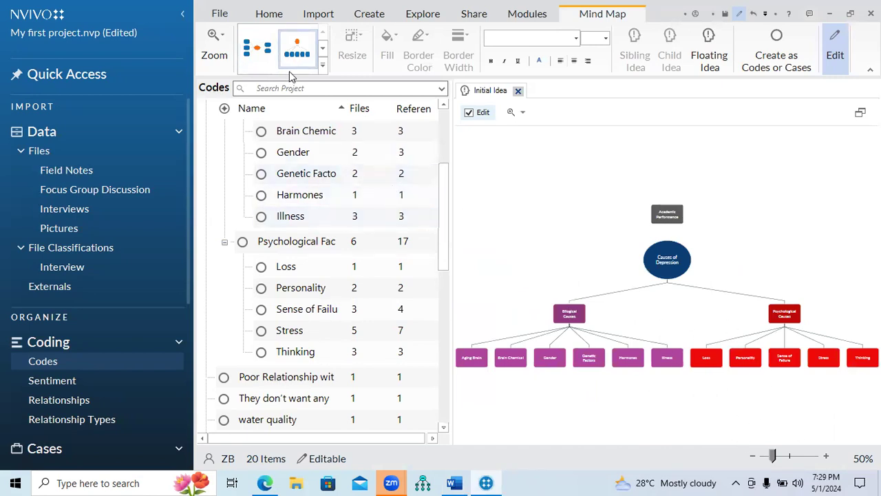
click(323, 65)
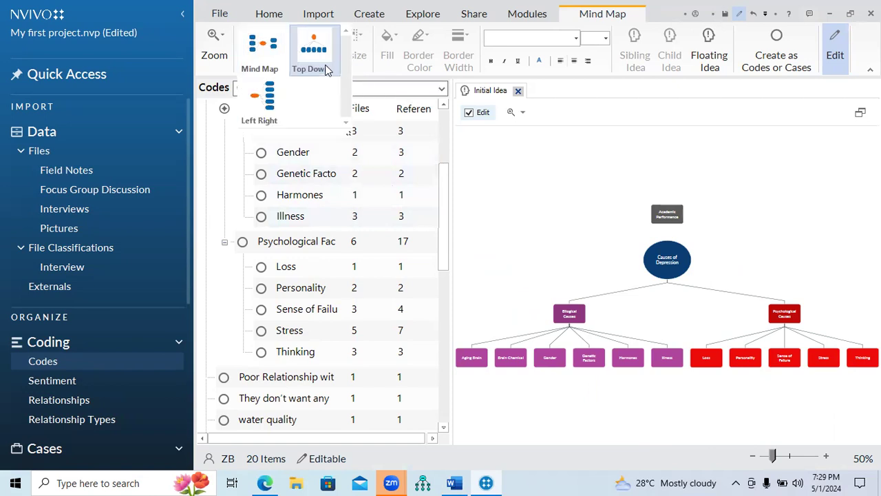
click(263, 100)
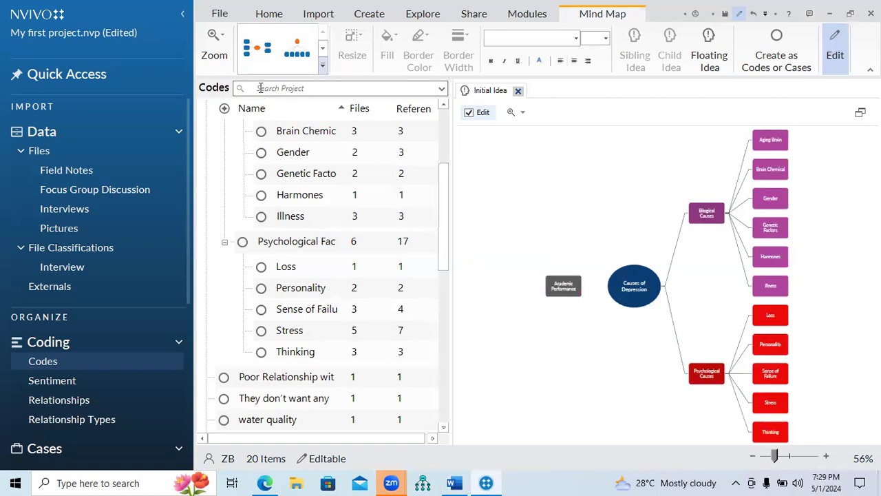
click(323, 65)
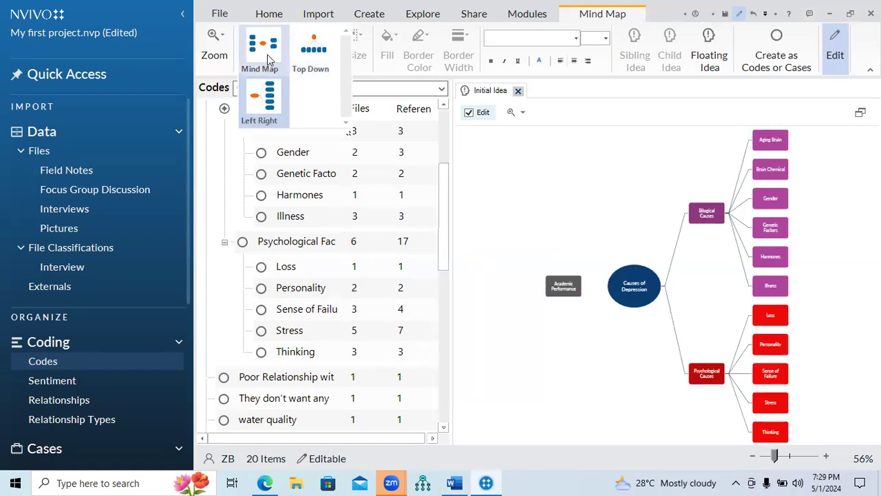
click(268, 61)
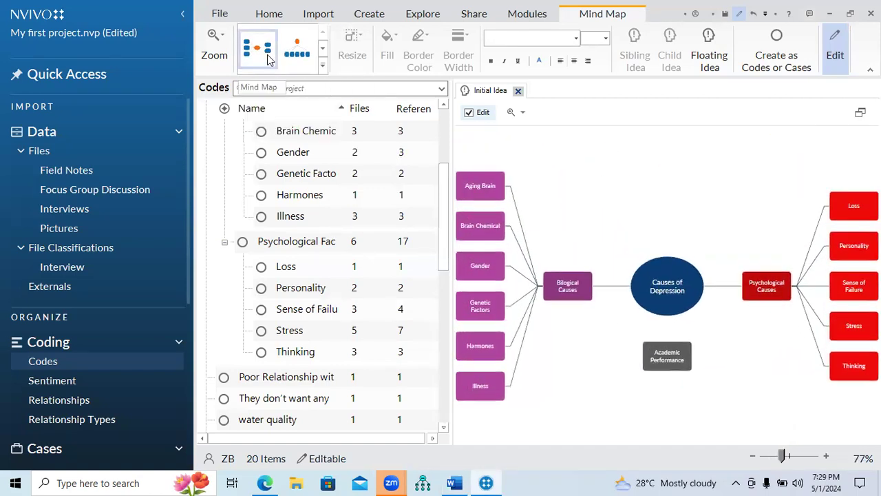
click(307, 59)
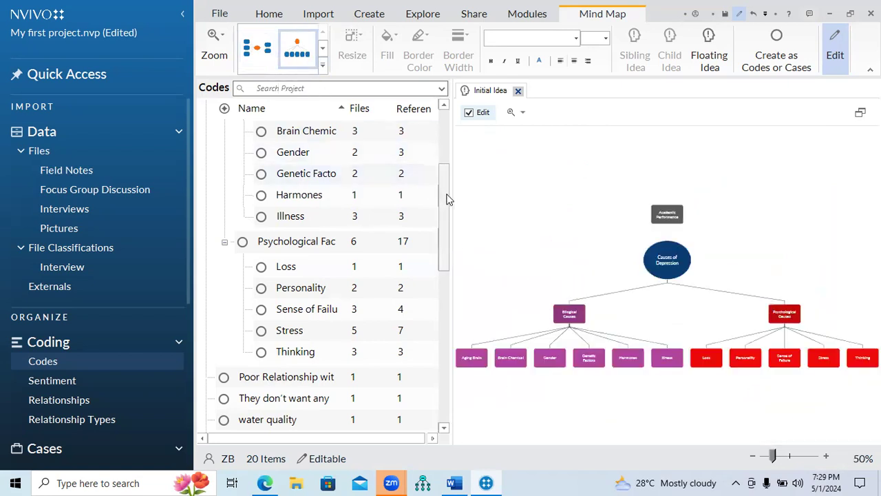
drag(451, 196, 379, 189)
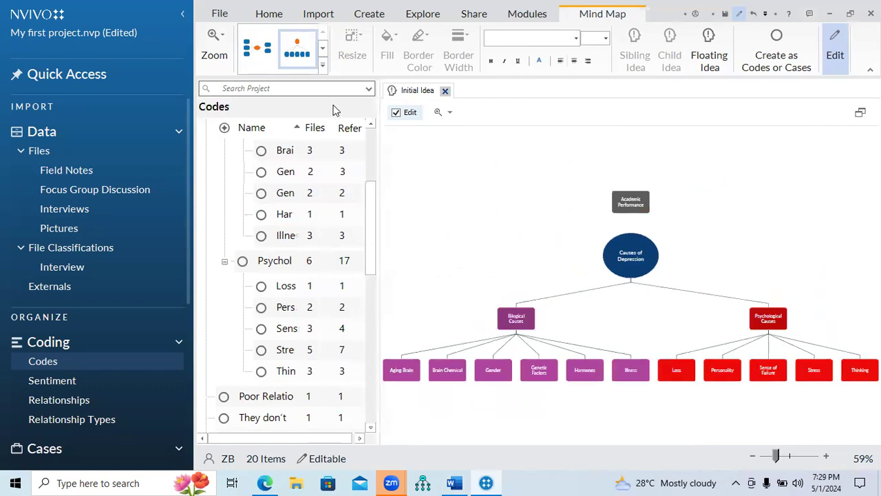
click(323, 65)
click(279, 98)
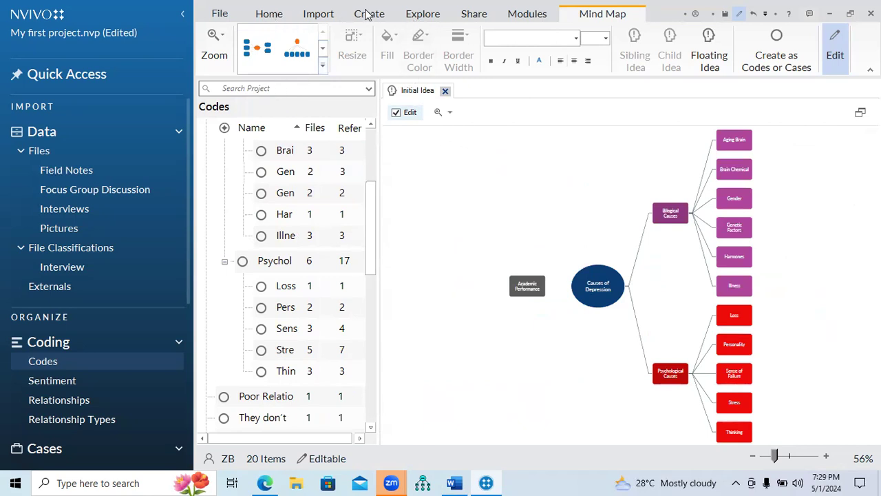
Create a new concept map named "Theoratical Map"
click(422, 19)
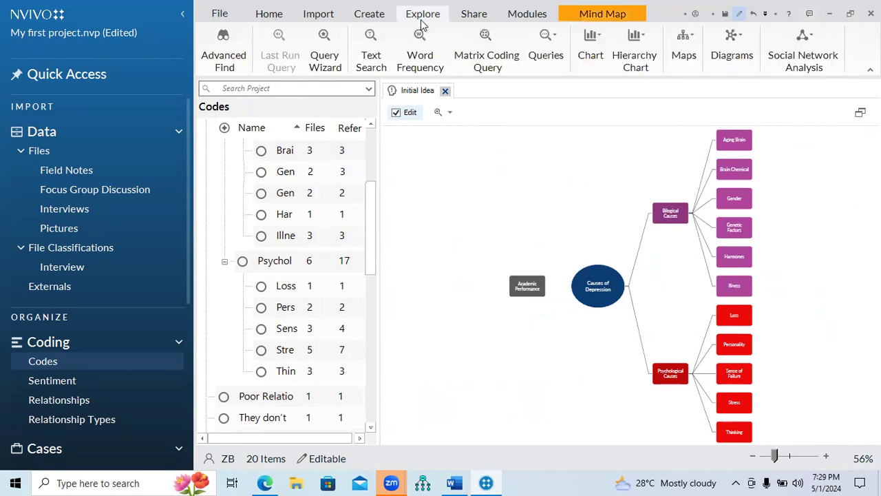
click(693, 65)
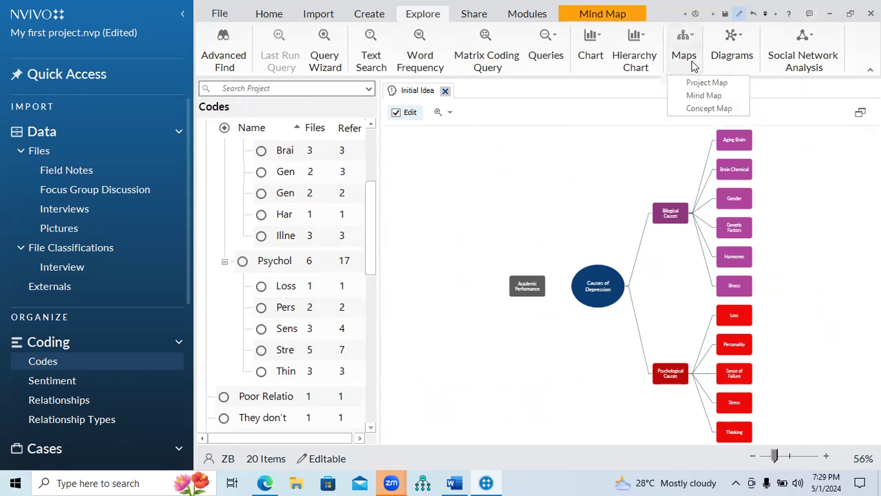
click(700, 110)
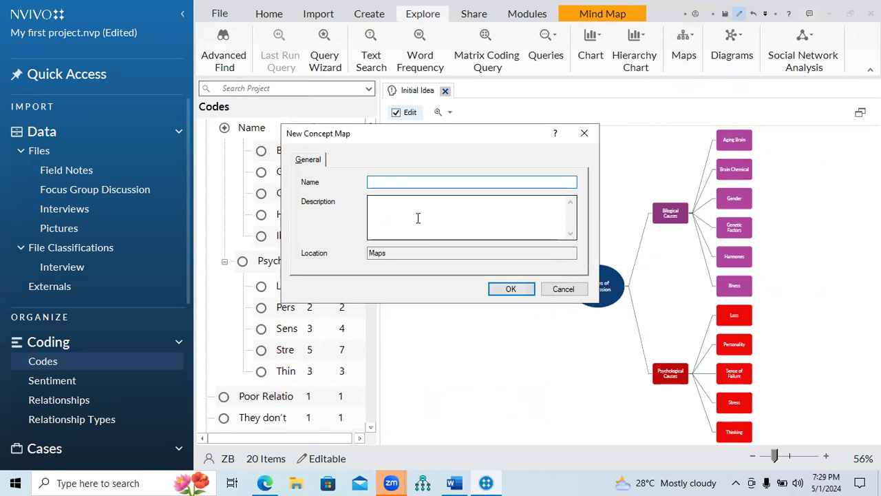
text(Theoratical Map)
click(502, 289)
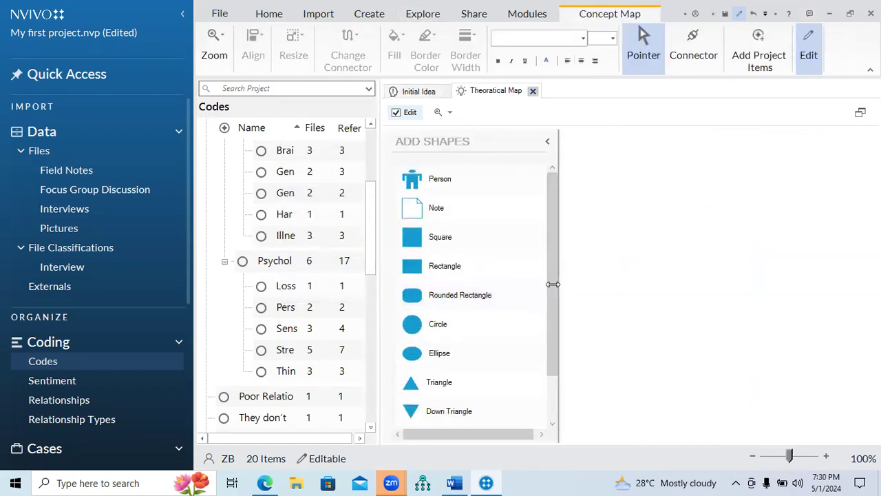
Narrow the concept map's Add Shapes list and look through the available shapes
drag(556, 285, 544, 284)
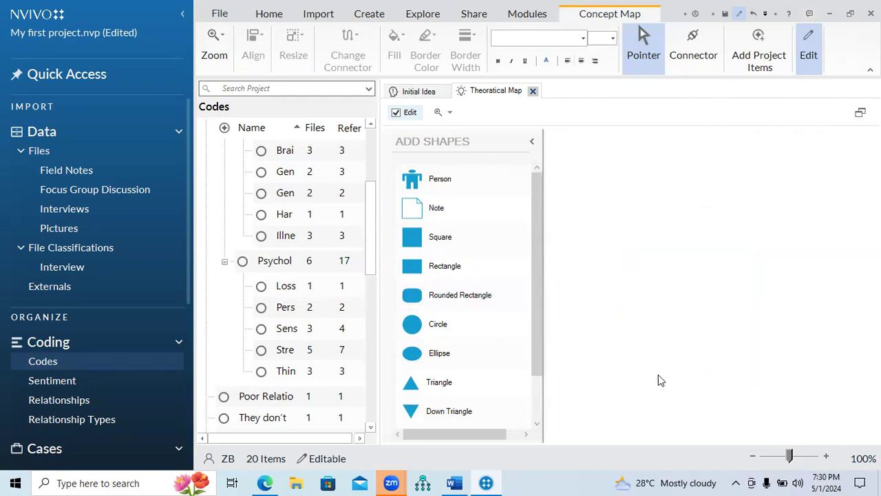
drag(541, 344, 541, 292)
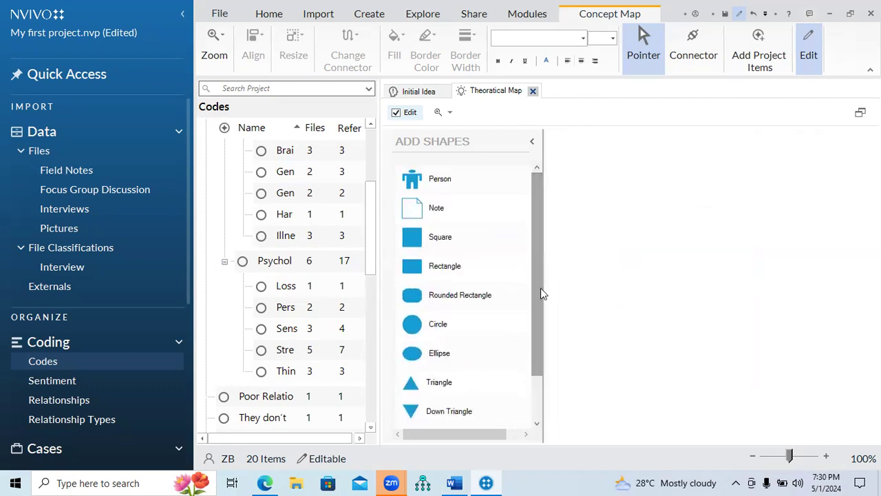
drag(538, 298, 535, 355)
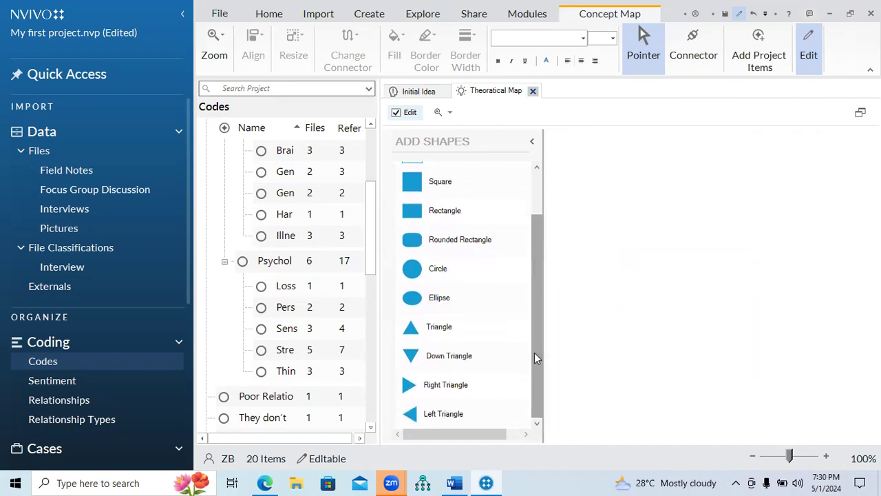
Widen the codes list and add the Illness code from Bilogical Factors to the empty concept map canvas
click(268, 267)
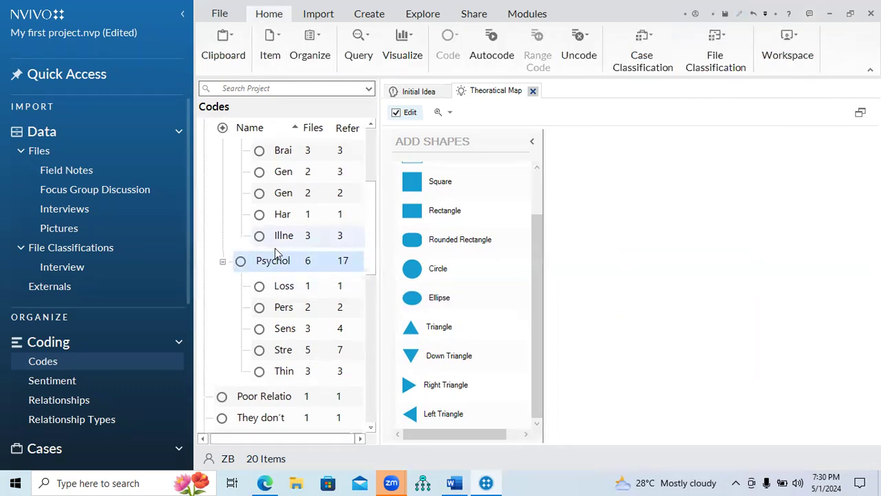
drag(370, 229, 383, 192)
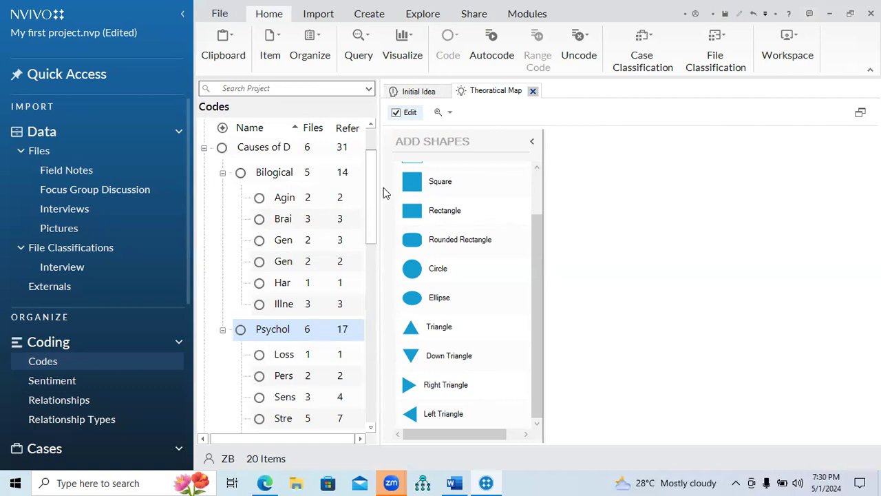
drag(531, 272, 537, 225)
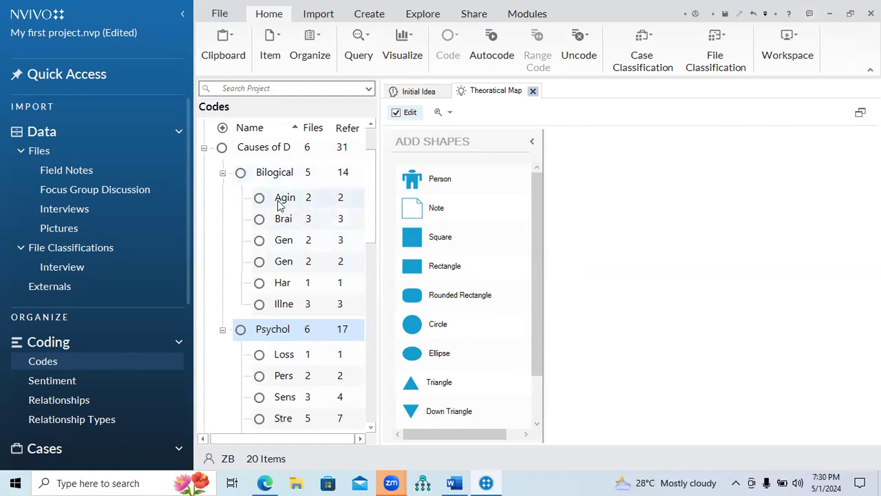
drag(381, 169, 480, 173)
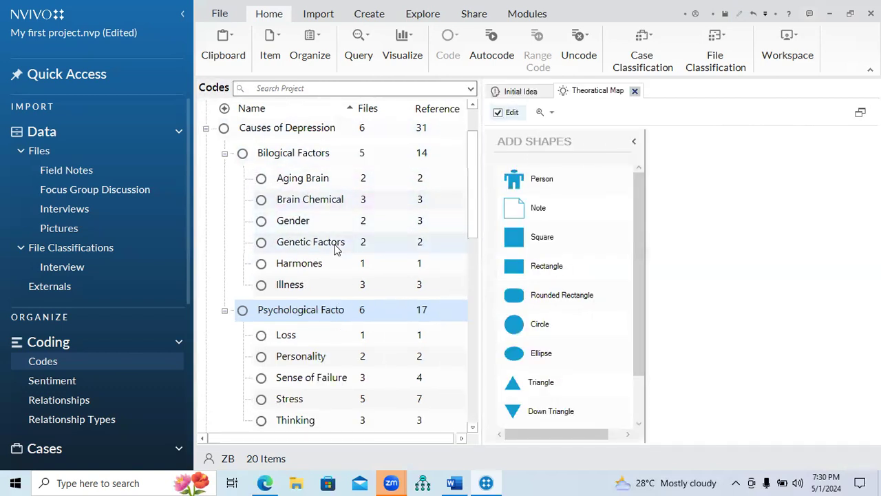
click(304, 289)
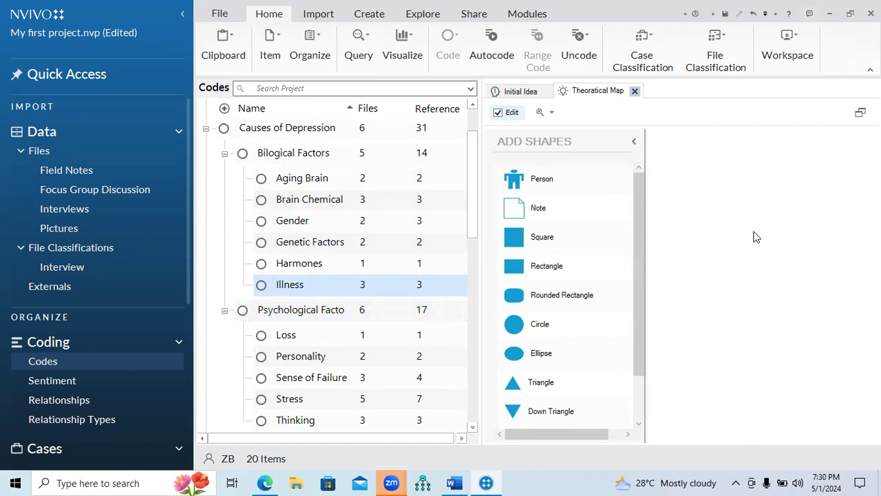
drag(755, 237, 754, 237)
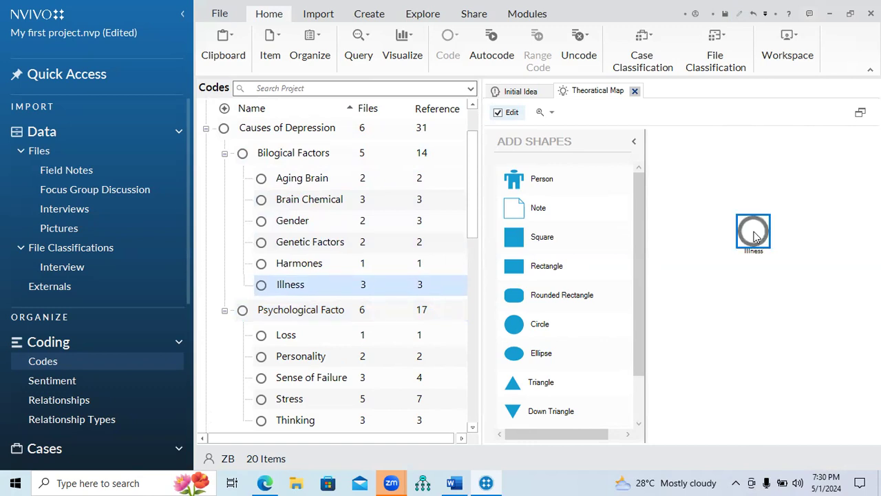
click(750, 279)
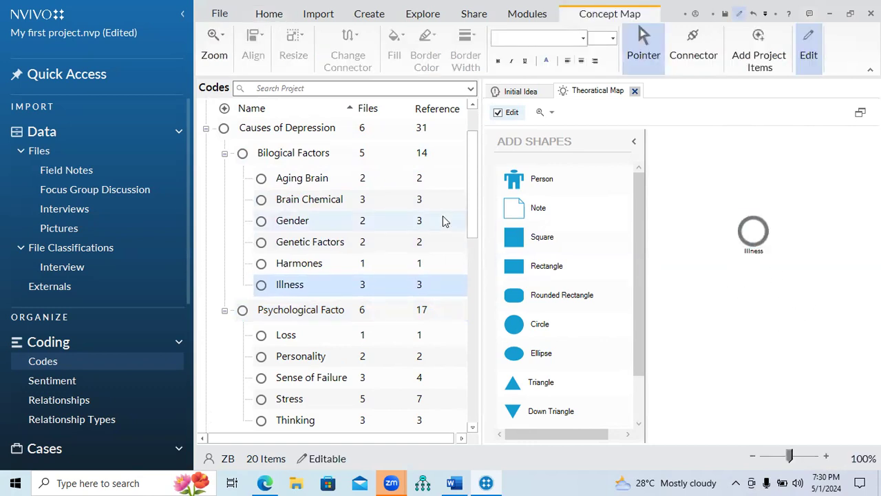
Add the Sense of Failure code from the psychological factors to the concept map, directly below Illness
click(473, 234)
drag(474, 235, 480, 262)
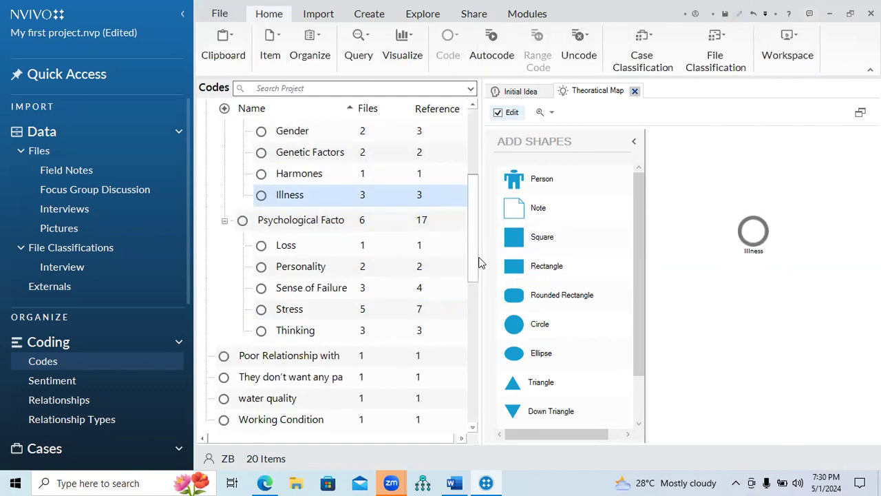
click(306, 294)
key(shift+Down)
key(shift+Down)
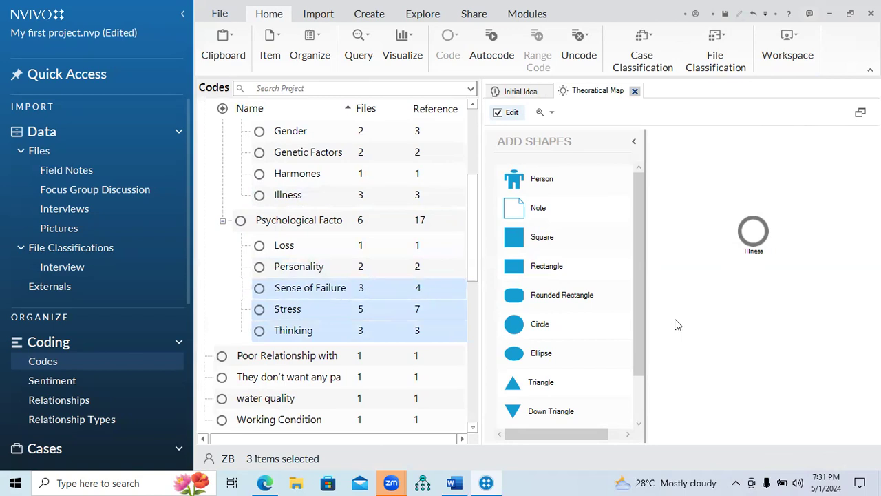
click(323, 294)
drag(323, 294, 747, 312)
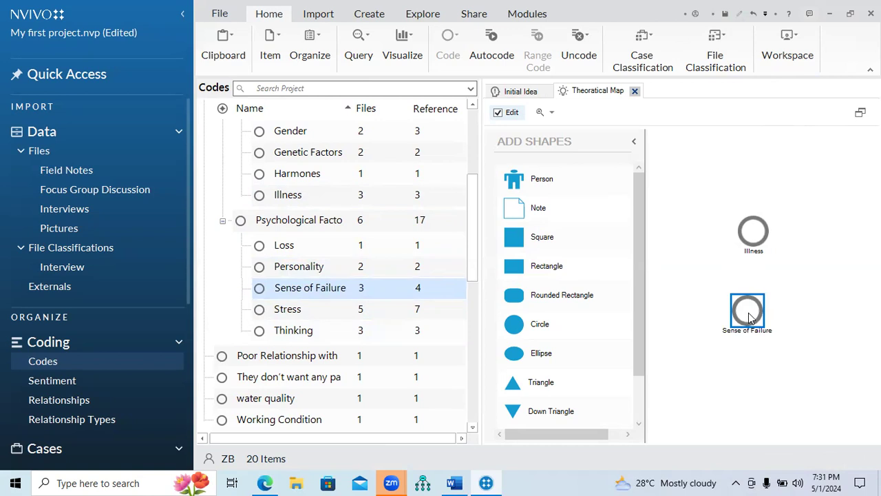
click(750, 313)
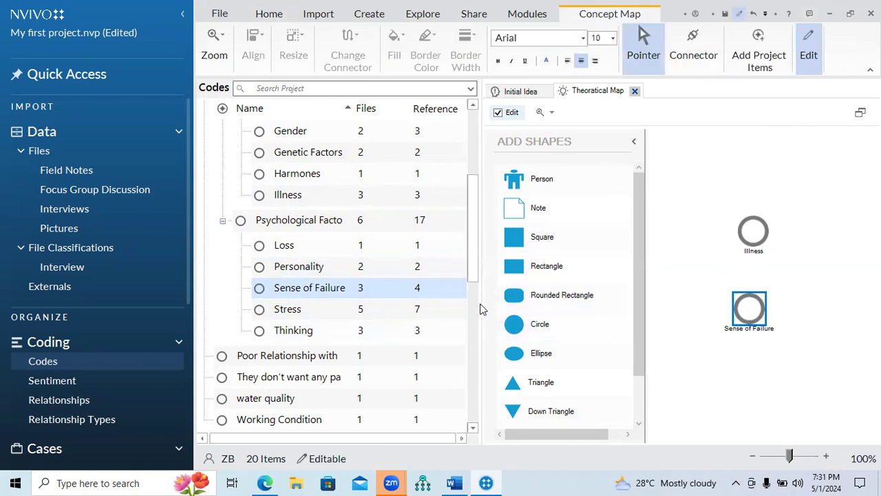
Place a Person shape beside the two codes, and connect Illness to the Person and the Person to Sense of Failure
drag(480, 303, 361, 303)
drag(430, 183, 740, 270)
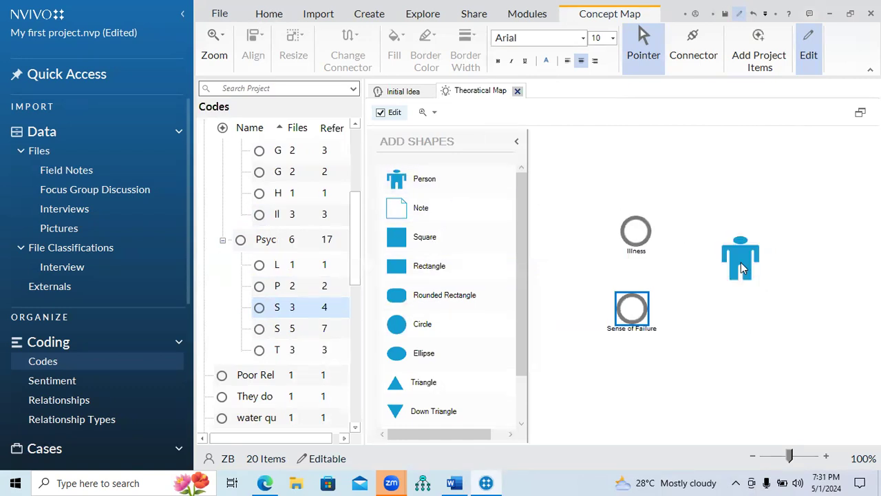
click(733, 303)
click(743, 270)
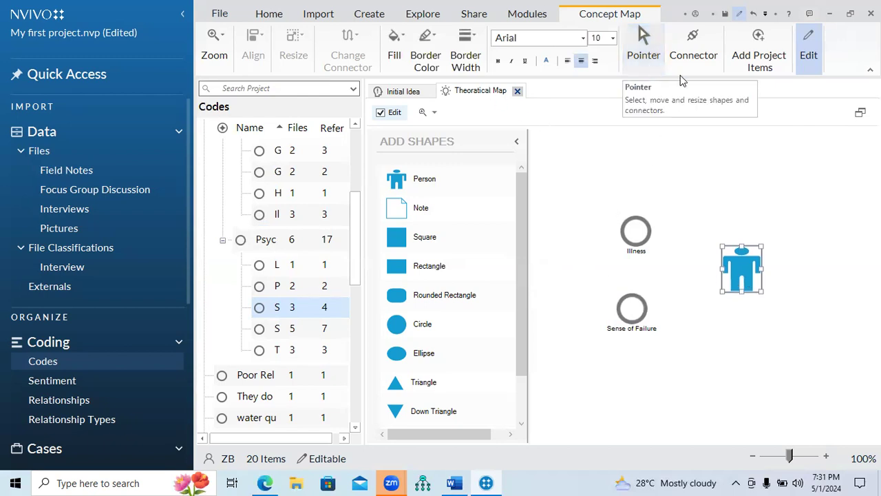
click(696, 62)
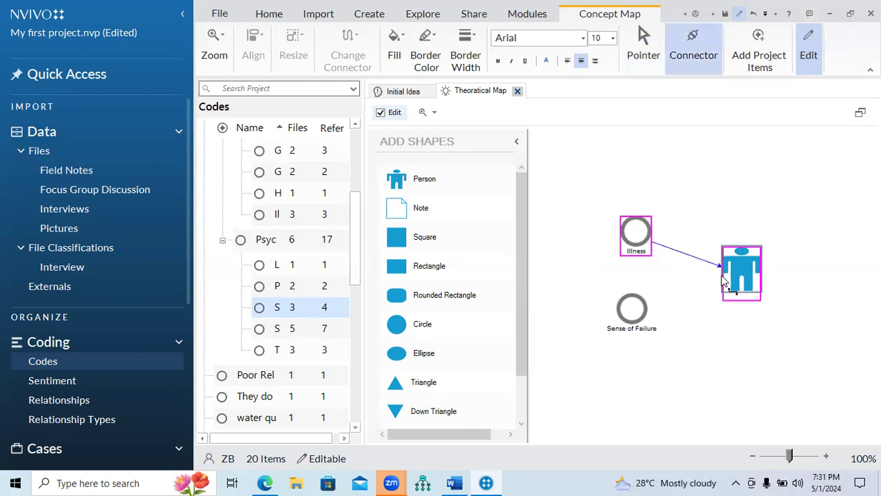
drag(723, 278, 640, 306)
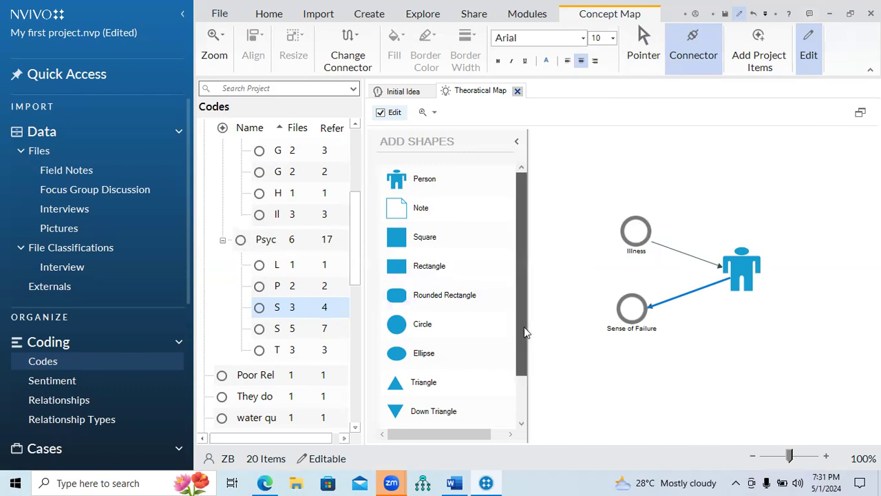
Add one Triangle beside the Person and another beside Sense of Failure, with a connector from the second triangle to Sense of Failure
scroll(525, 332, down, 2)
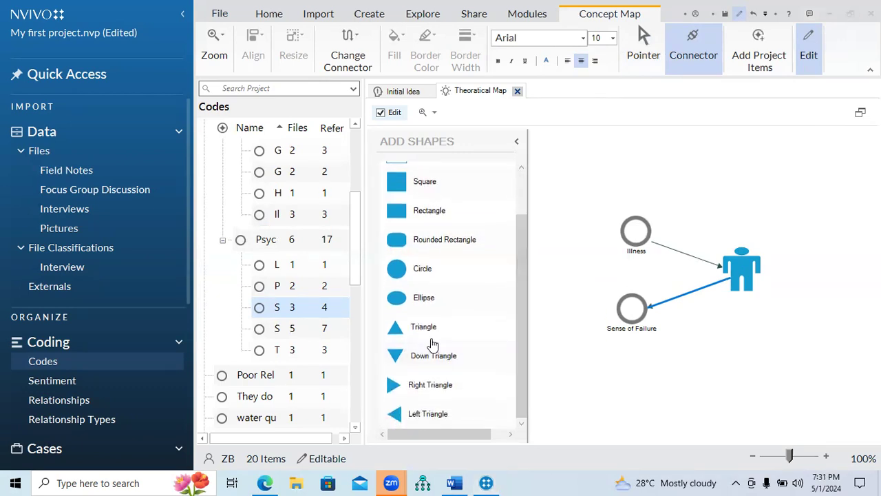
drag(425, 331, 767, 234)
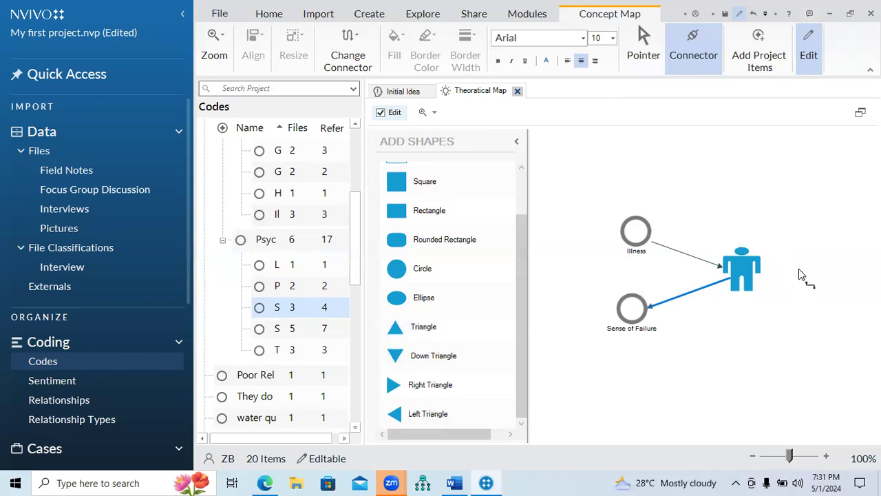
drag(798, 269, 798, 269)
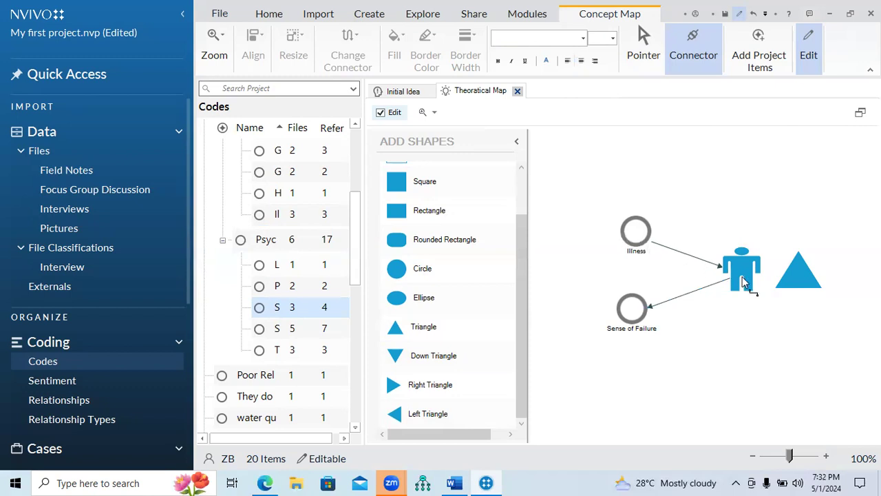
mouse_move(428, 333)
mouse_down()
mouse_move(548, 336)
mouse_move(632, 310)
mouse_up()
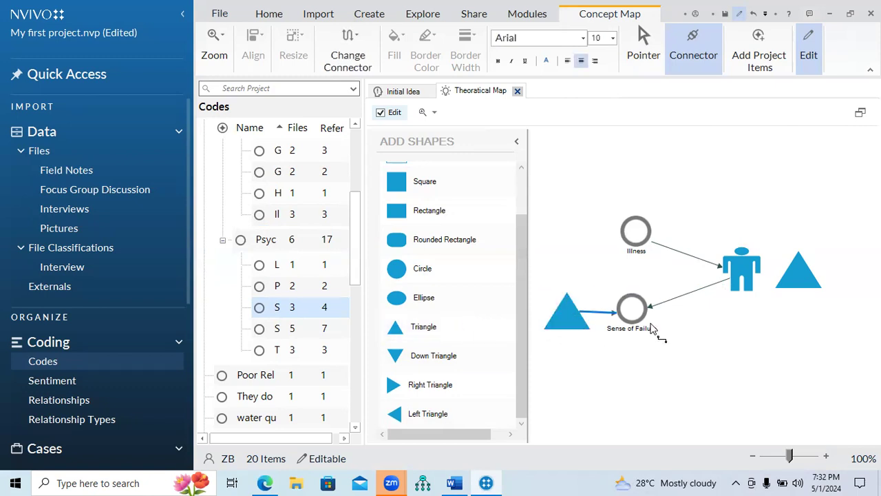
Draw a connector from the Person shape to the triangle beside it
click(754, 277)
click(785, 281)
drag(757, 275, 812, 279)
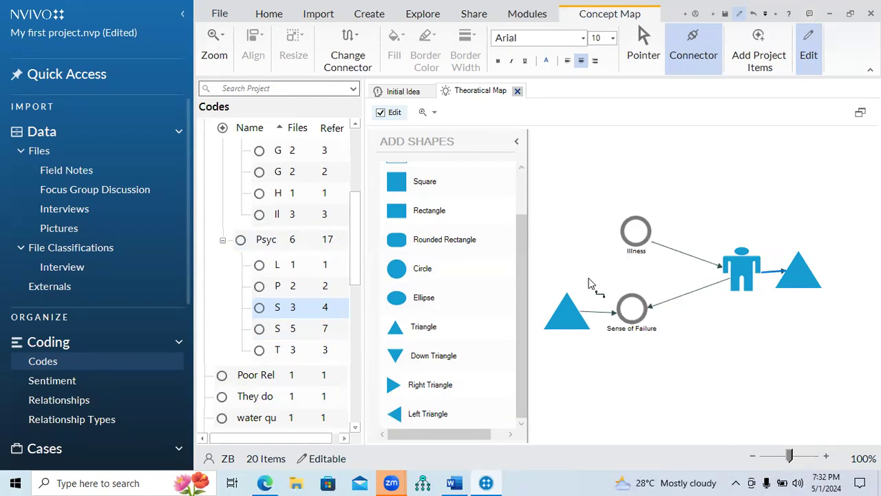
Create a new project map named Final Map
click(406, 95)
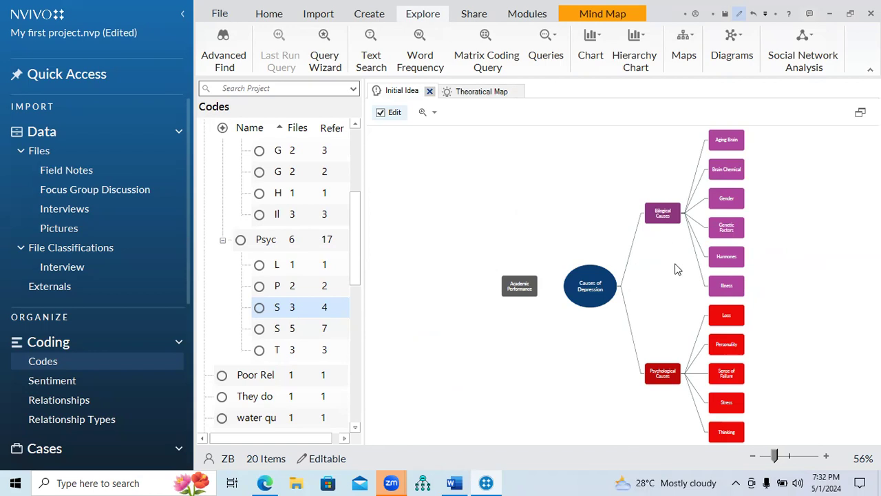
click(465, 91)
click(404, 92)
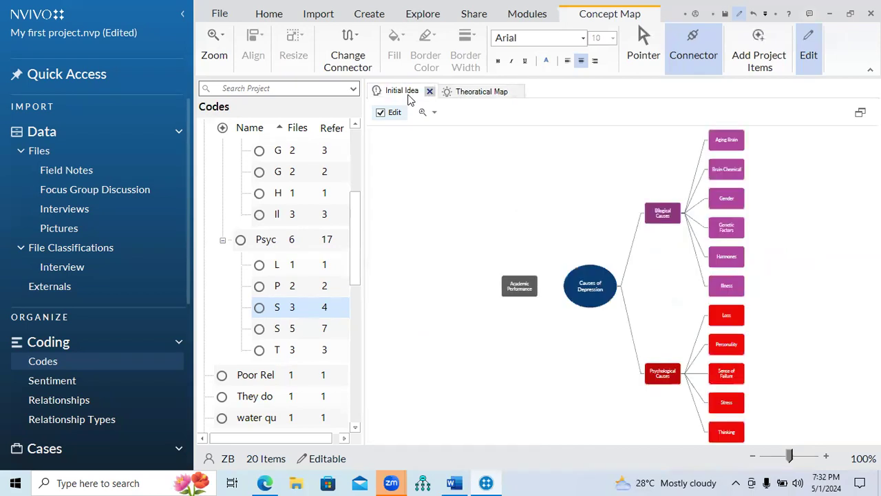
click(684, 61)
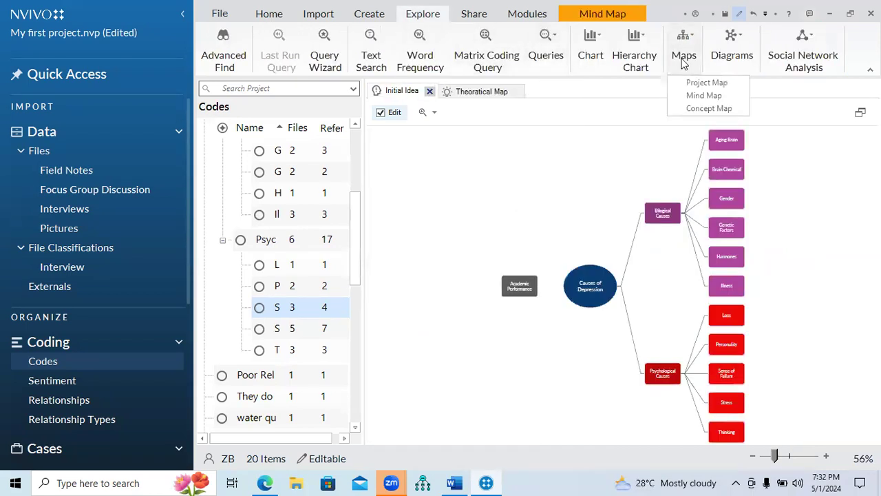
click(702, 84)
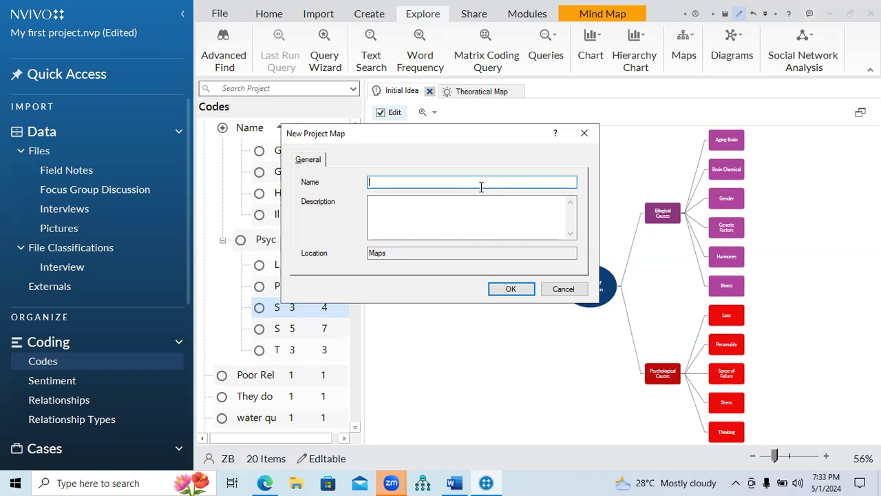
text(Final Map)
click(509, 288)
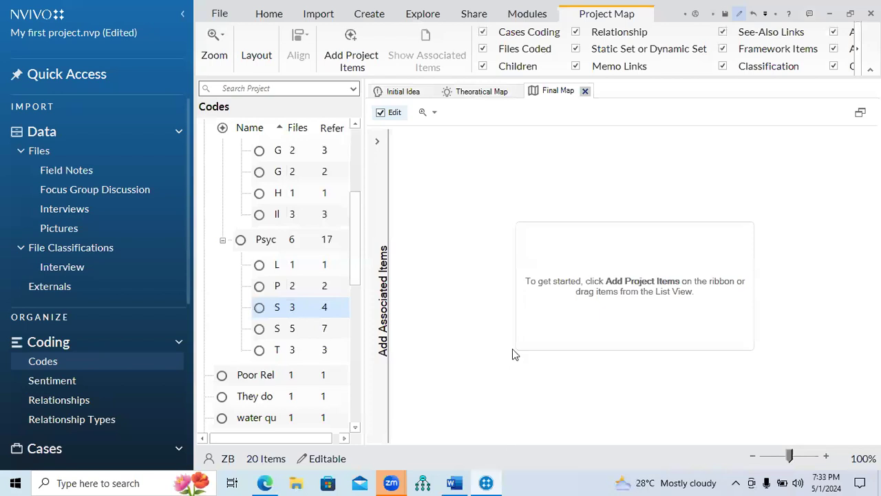
Widen the codes list, collapse both factor groups, and add the Bilogical Factors code to the empty project map
drag(363, 252, 403, 186)
click(273, 181)
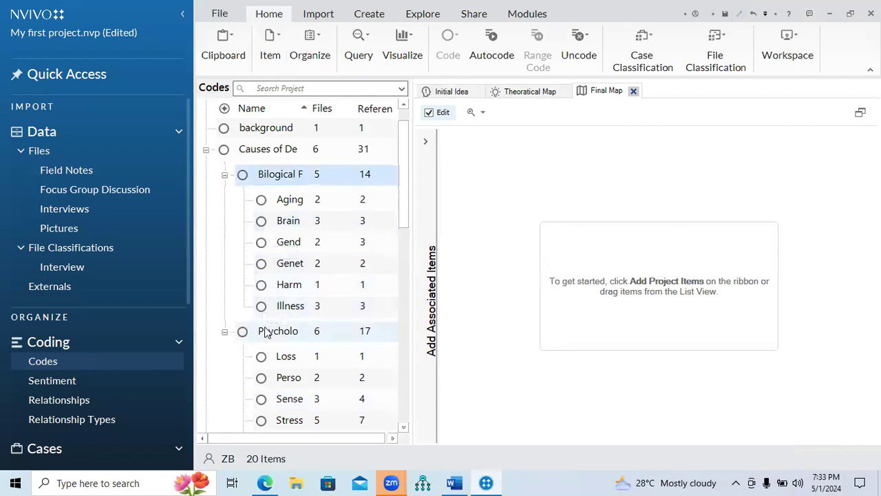
click(226, 331)
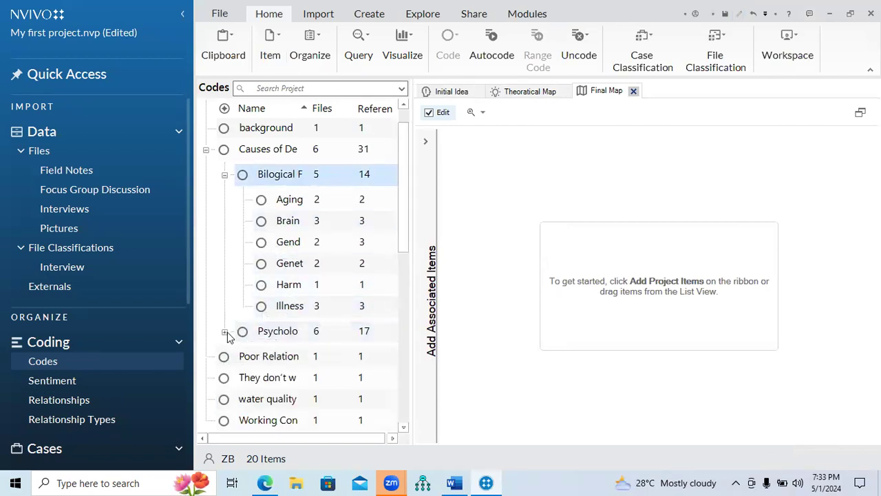
click(224, 174)
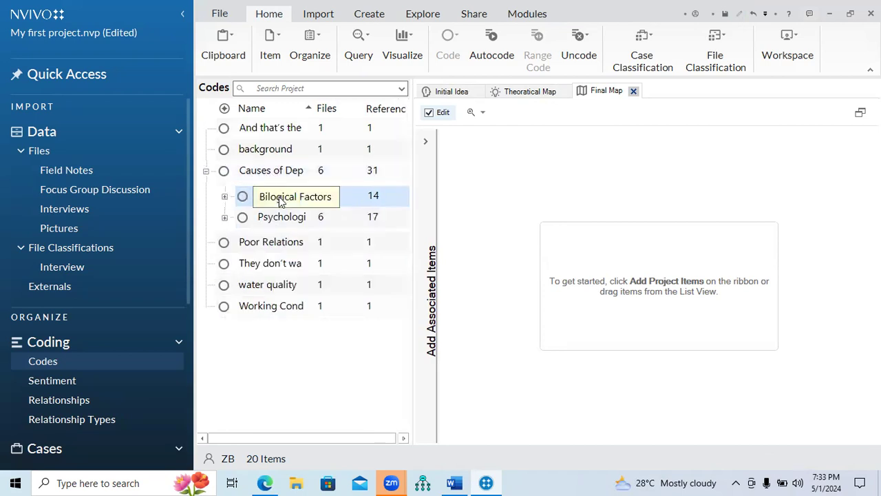
drag(280, 200, 634, 274)
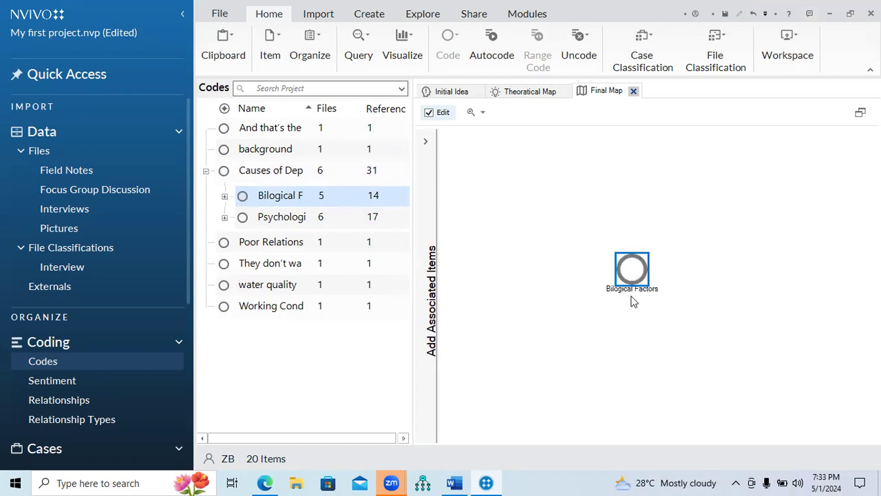
Add the Psychological Factors code beside Bilogical Factors and adjust the spacing of the two codes on the project map
drag(287, 219, 585, 240)
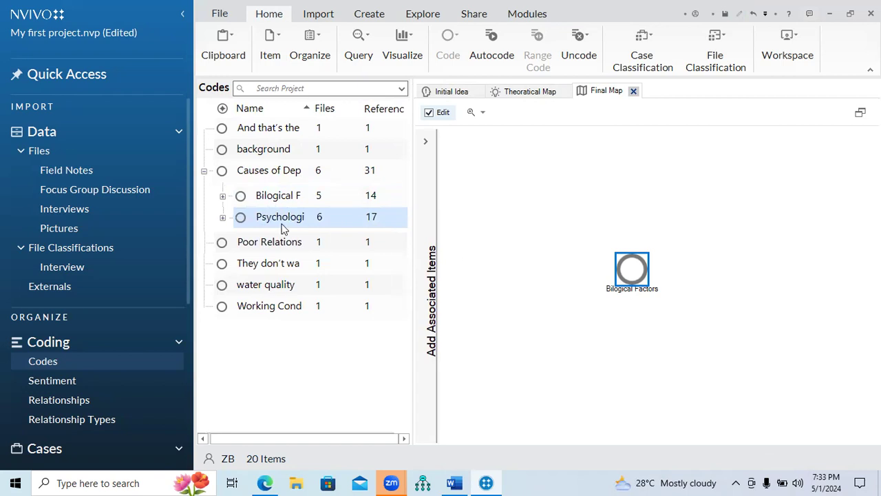
drag(252, 231, 759, 269)
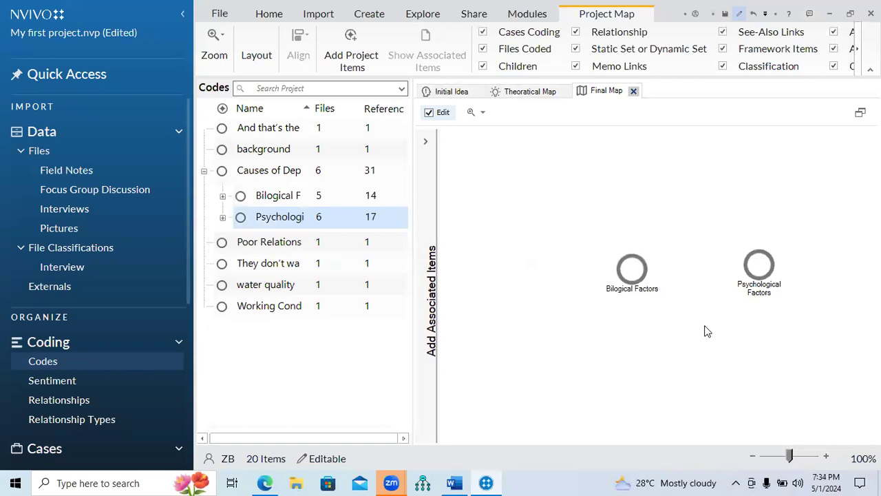
drag(622, 275, 580, 281)
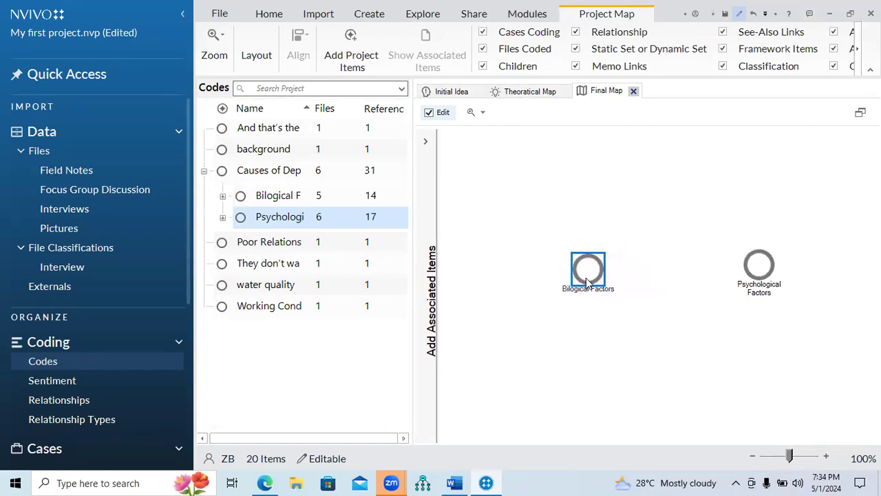
drag(758, 271, 727, 270)
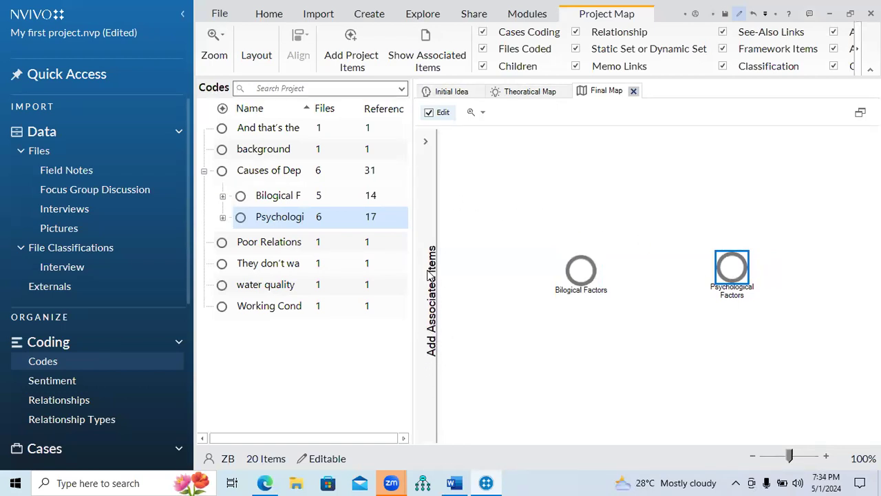
Examine the child codes under Bilogical Factors and Psychological Factors in the codes list, with Bilogical Factors selected on the map
click(578, 274)
click(734, 272)
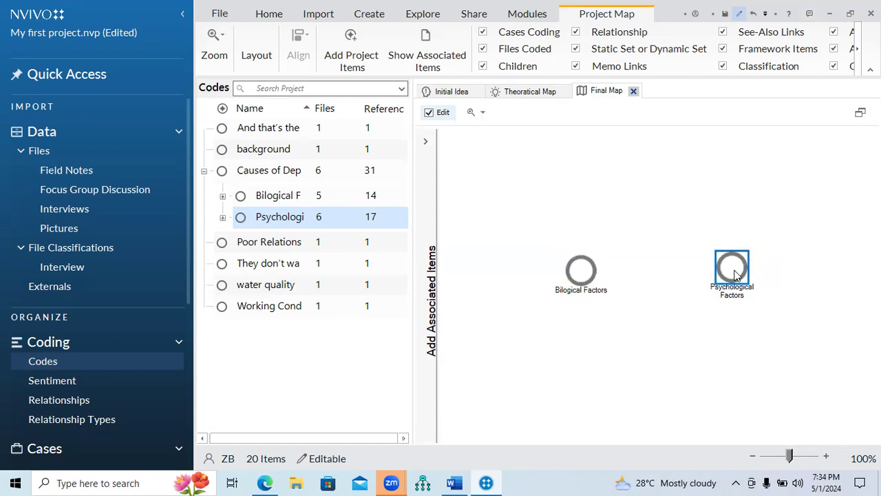
click(587, 275)
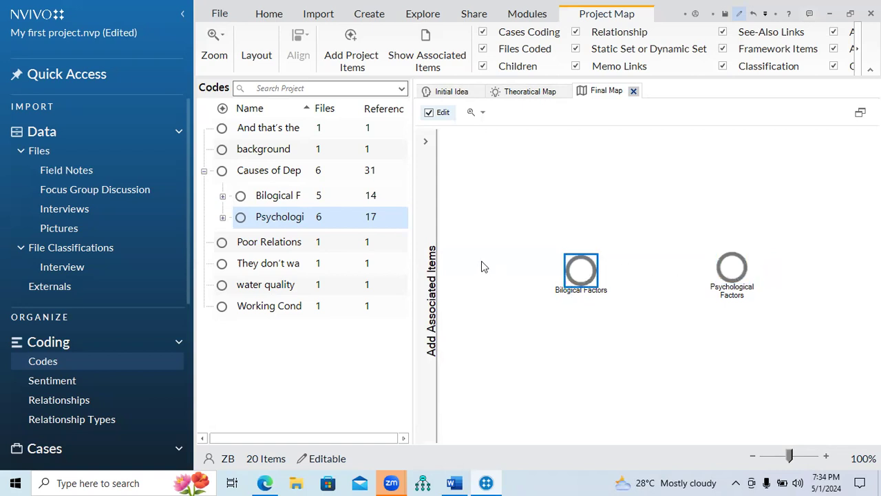
click(223, 218)
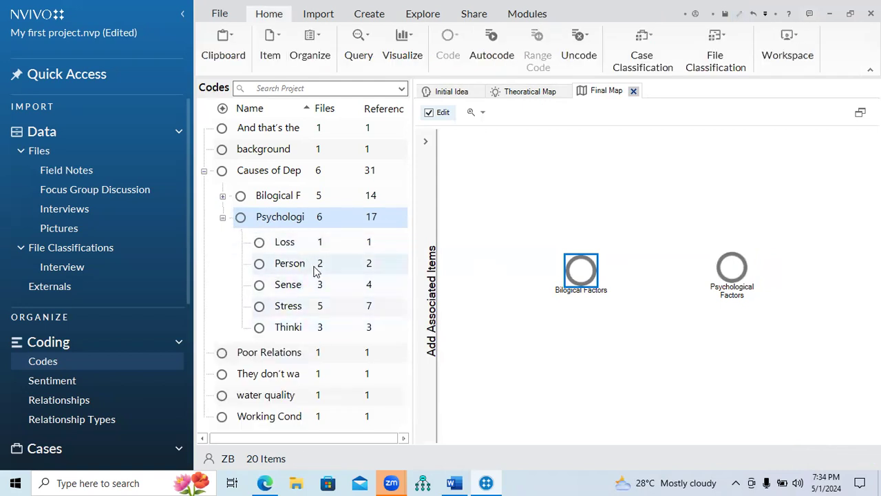
click(223, 218)
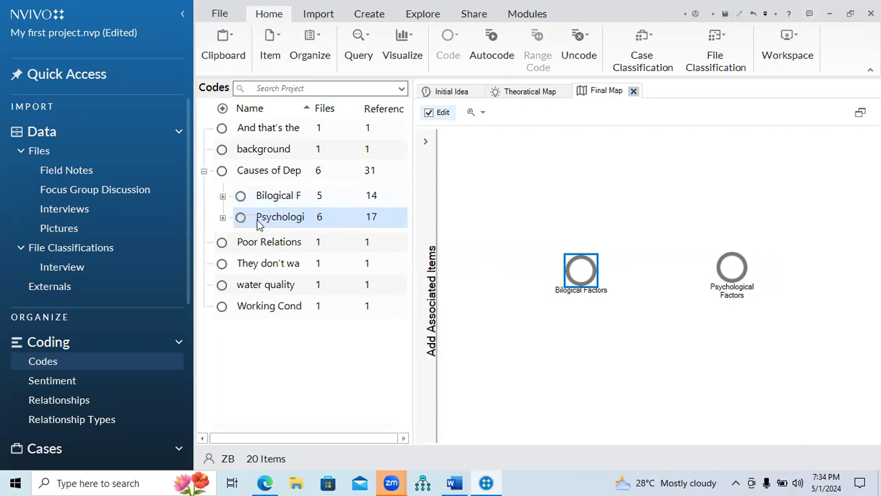
click(222, 217)
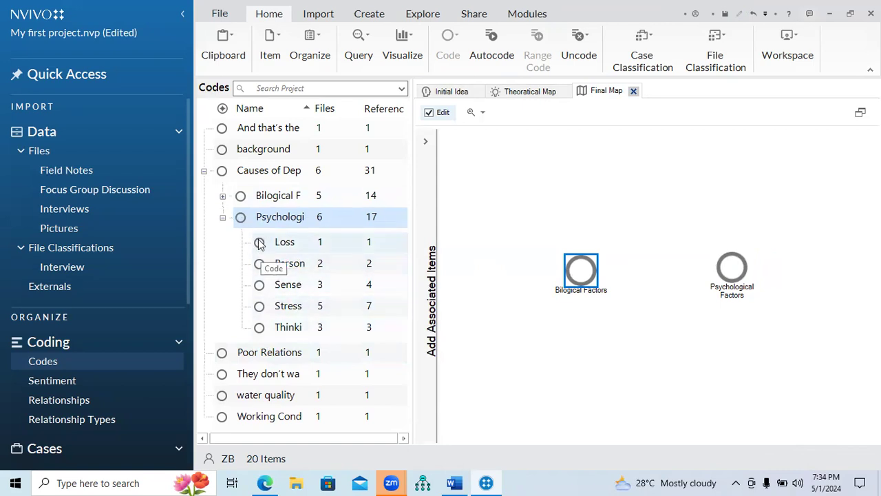
click(222, 196)
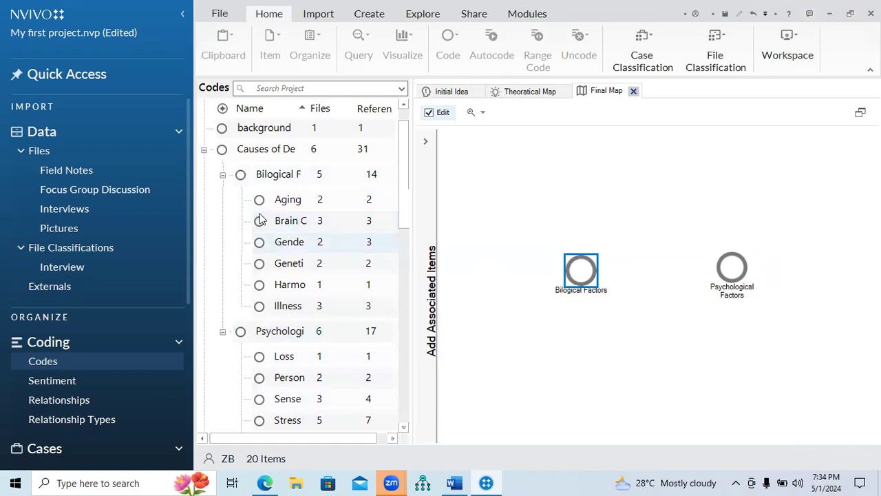
click(222, 174)
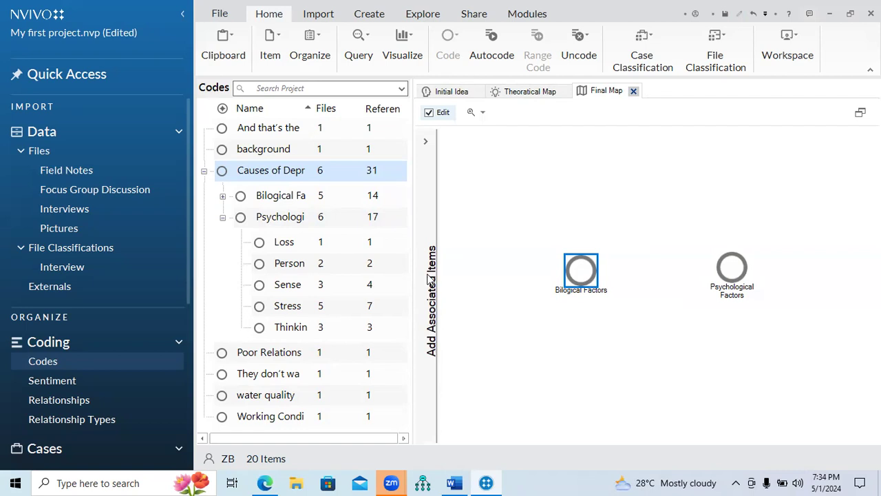
Open the associated items of Bilogical Factors and examine its child codes and parent code
click(425, 141)
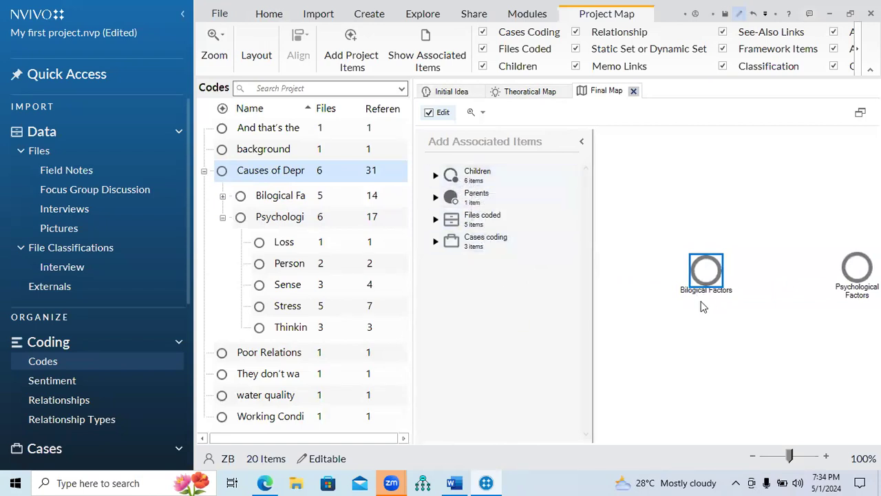
click(435, 175)
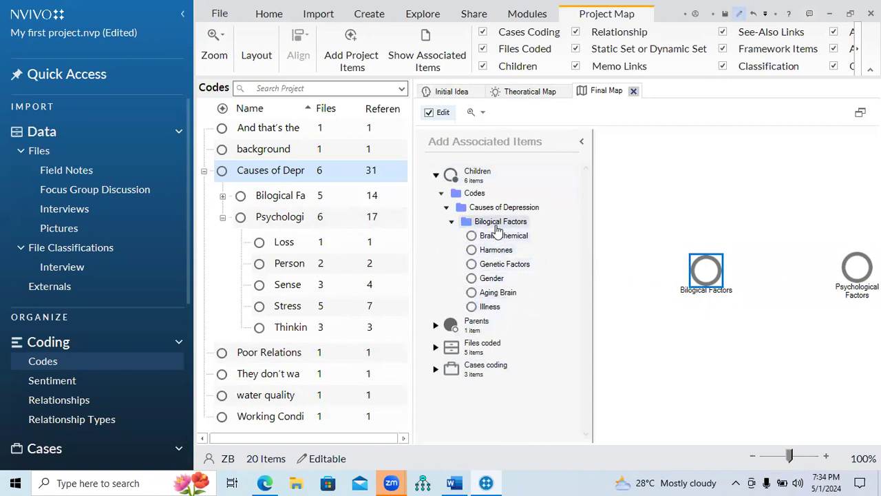
click(436, 327)
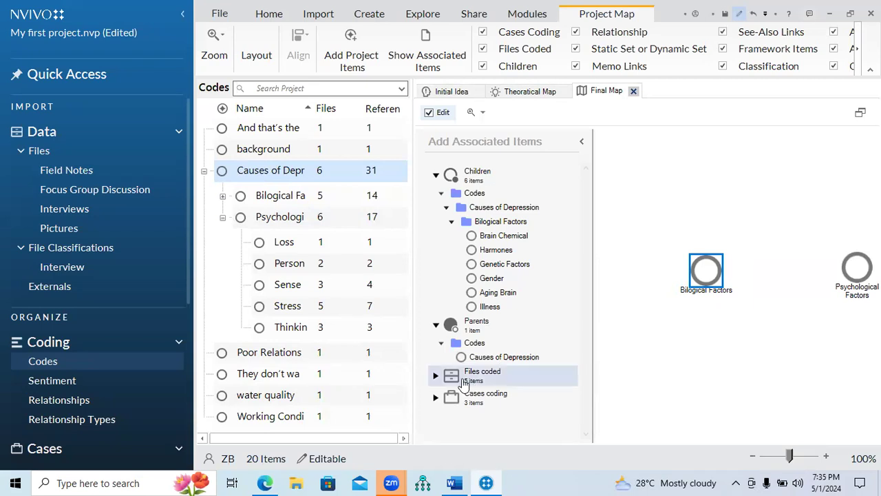
Examine the files coded to Bilogical Factors in Field Notes and Interviews, and the cases coding it
click(435, 376)
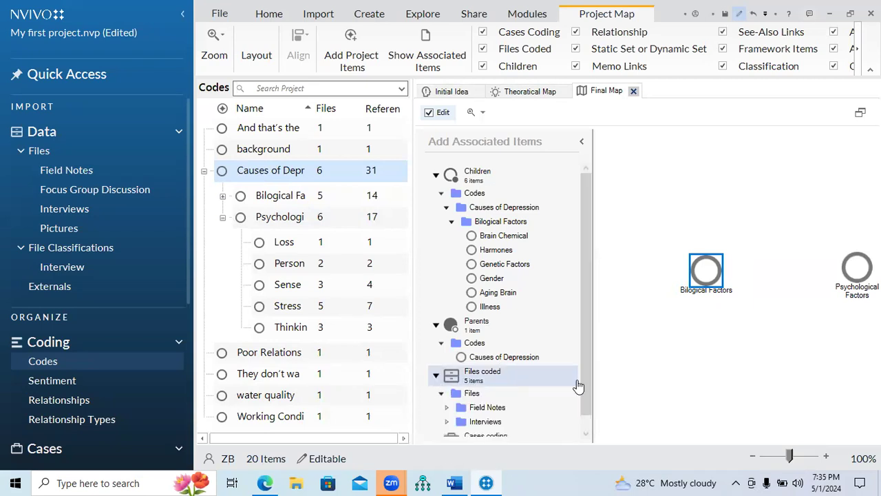
drag(578, 383, 595, 398)
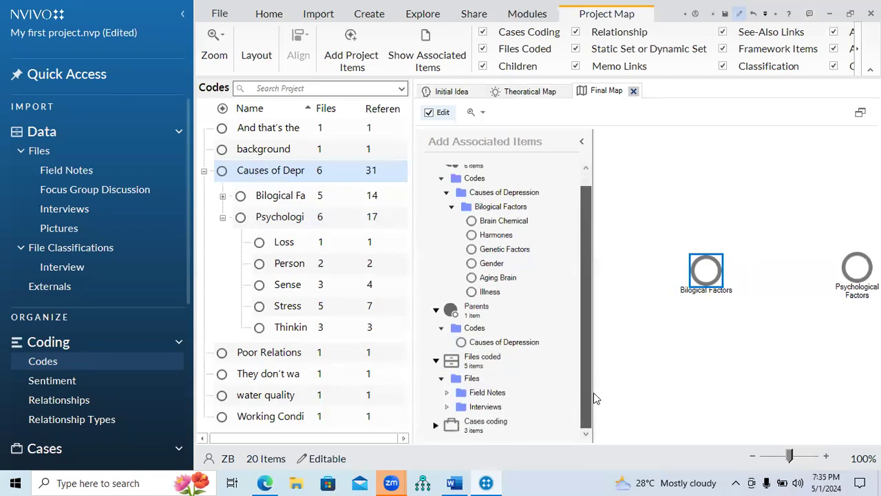
click(447, 393)
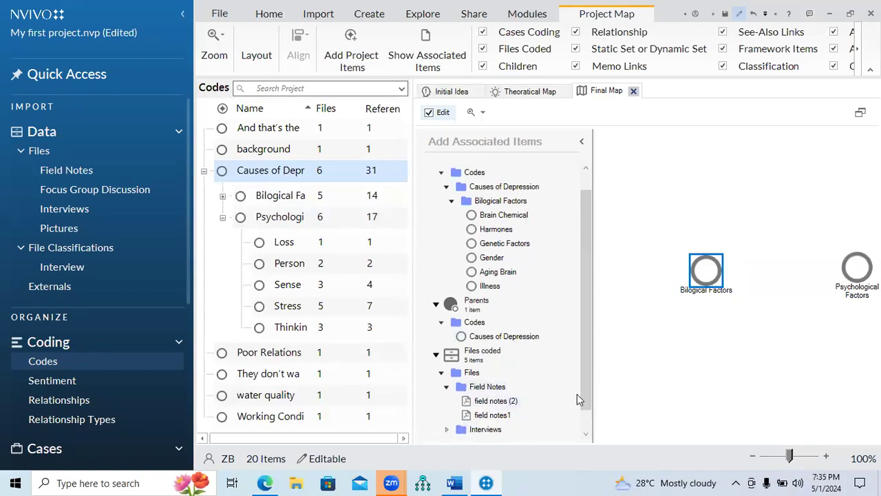
scroll(516, 406, down, 1)
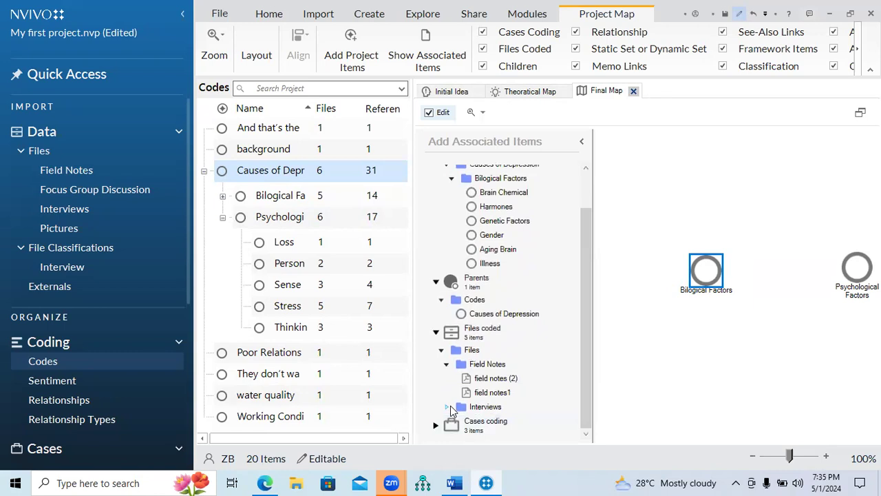
click(451, 407)
drag(585, 394, 587, 432)
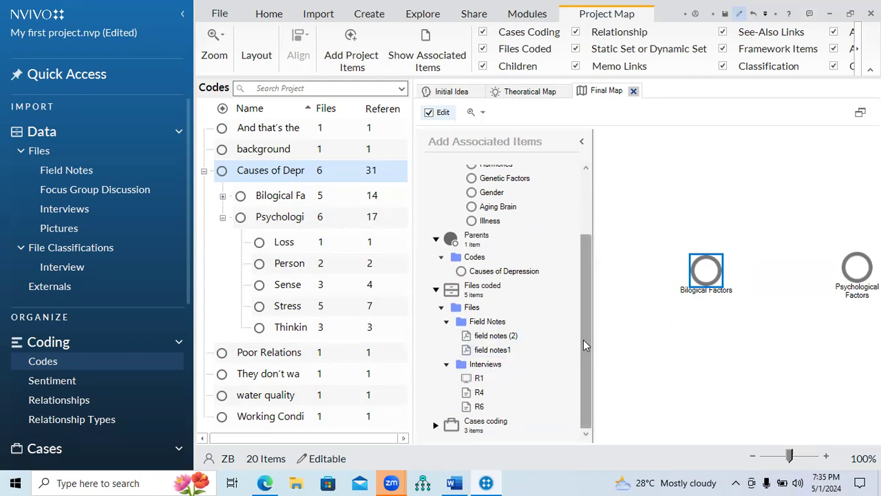
click(436, 425)
drag(583, 382, 583, 432)
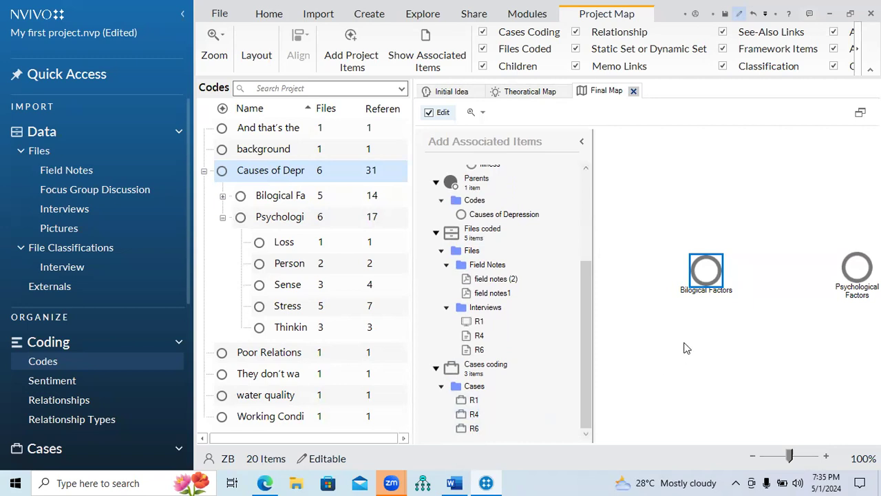
drag(580, 388, 586, 270)
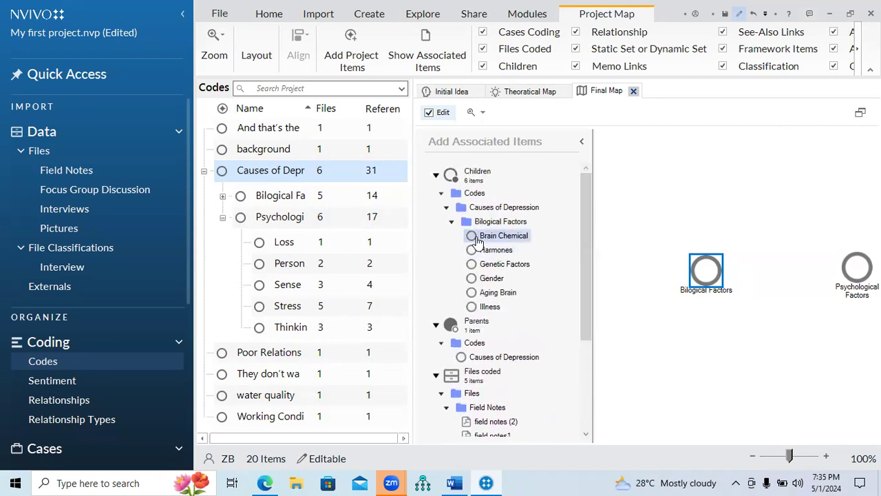
Try placing the Brain Chemical child code on top of Bilogical Factors, and undo the placement
drag(477, 241, 706, 278)
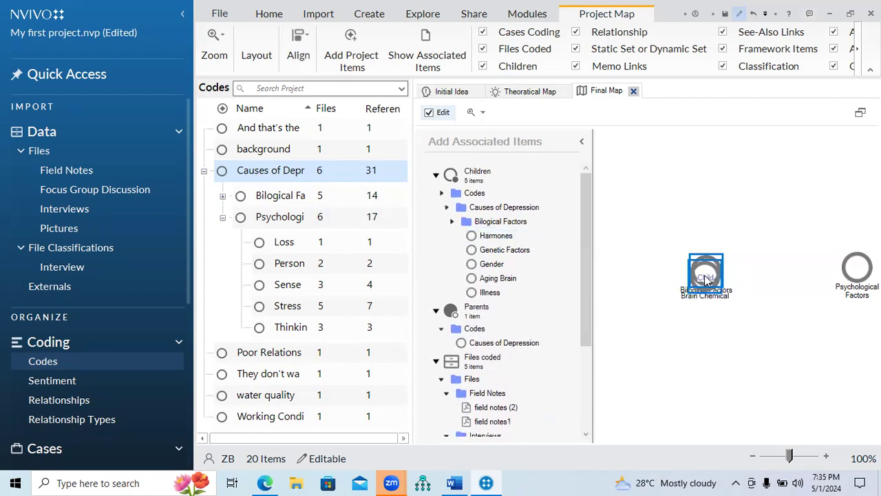
key(ctrl+z)
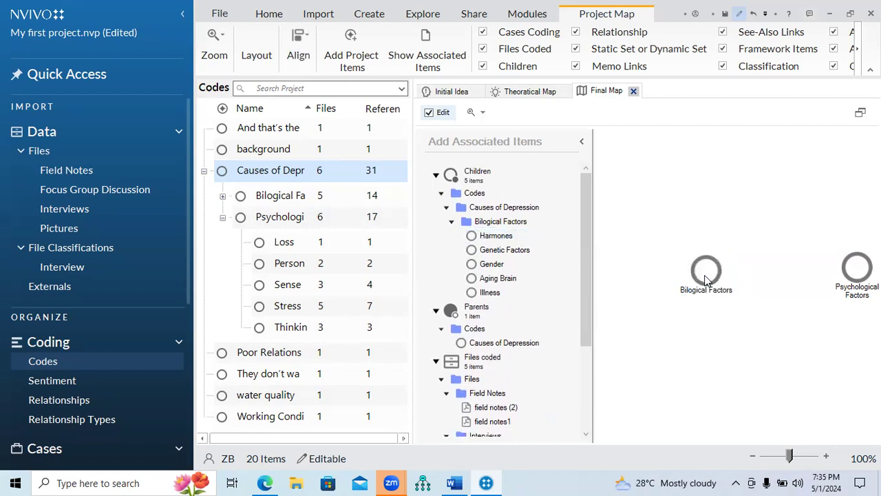
Show the associated items of the Bilogical Factors code on the project map again
right_click(705, 278)
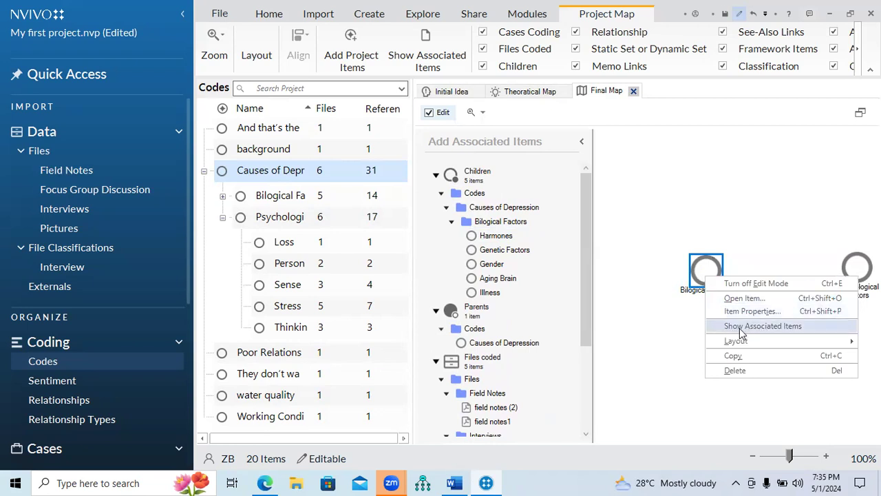
click(767, 328)
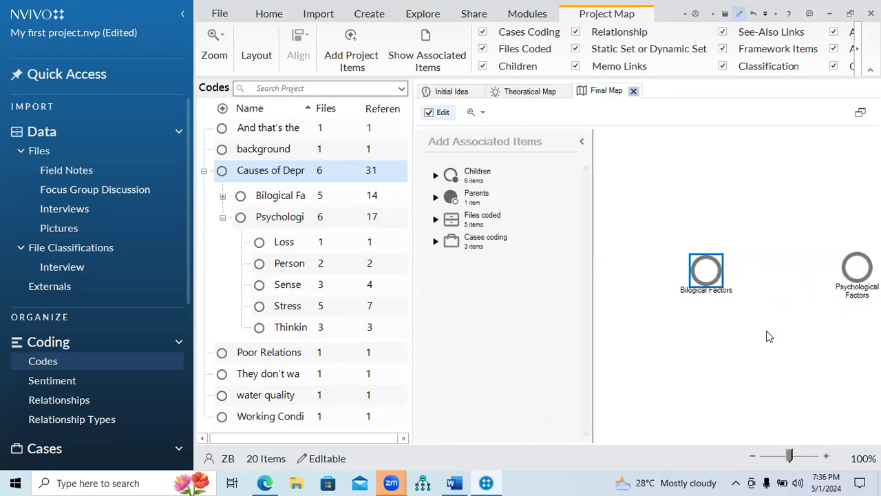
Examine the child codes of Bilogical Factors, open the code to read its coded references, and return to the map without the associated items list
click(435, 177)
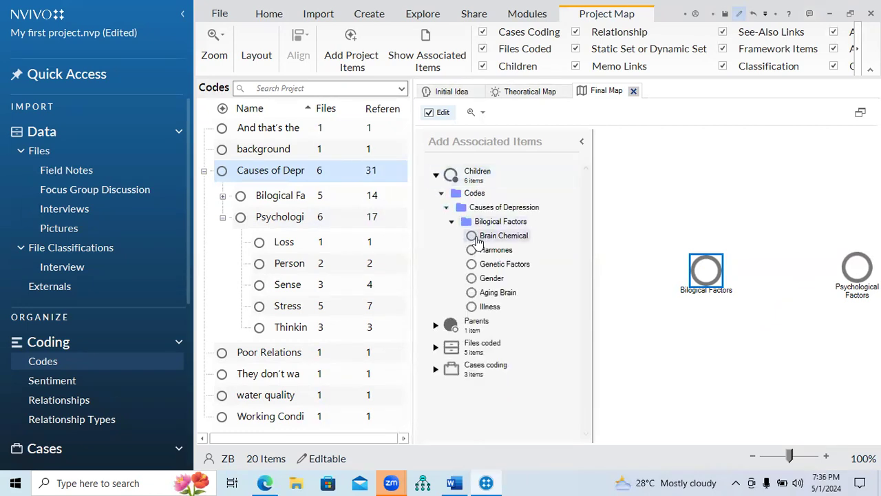
right_click(710, 277)
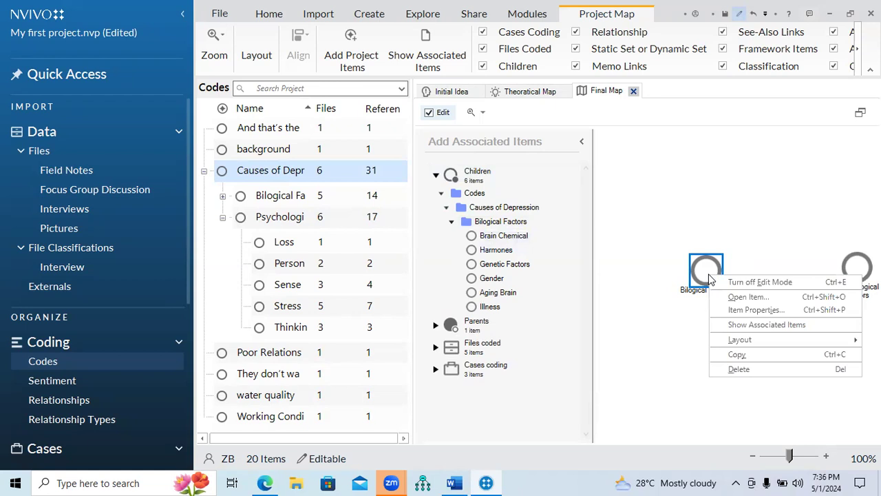
click(744, 301)
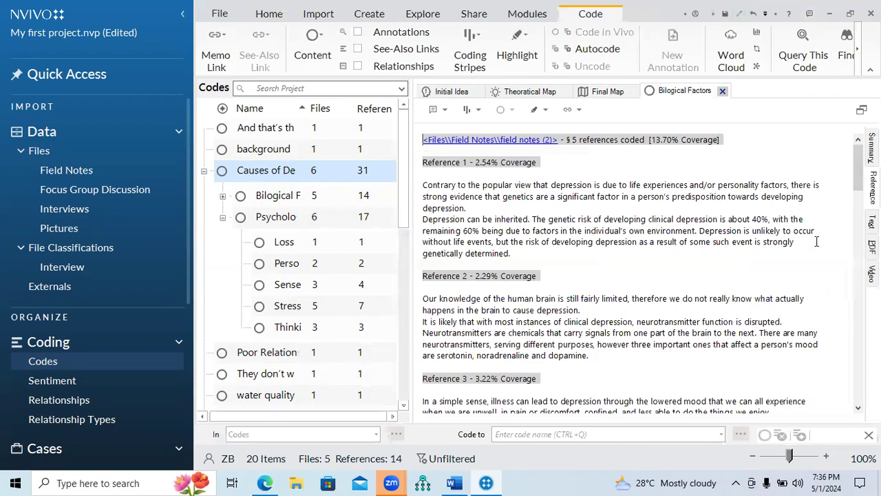
drag(852, 181, 856, 162)
click(722, 94)
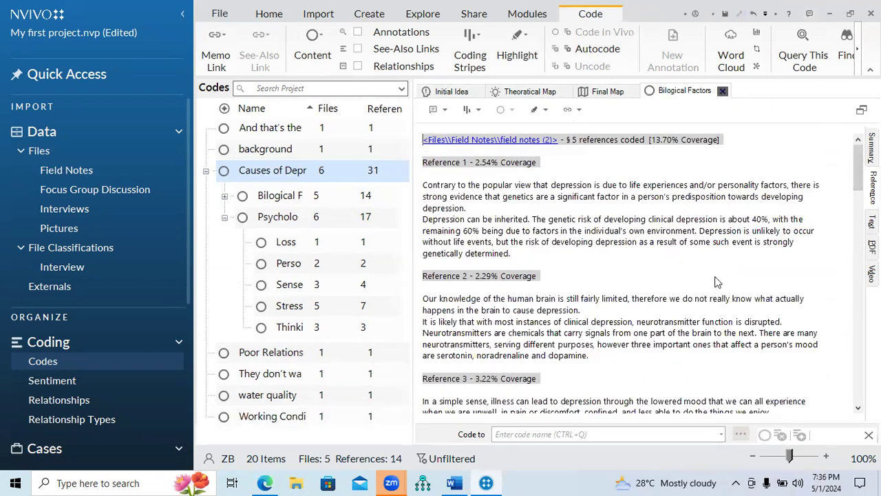
click(696, 330)
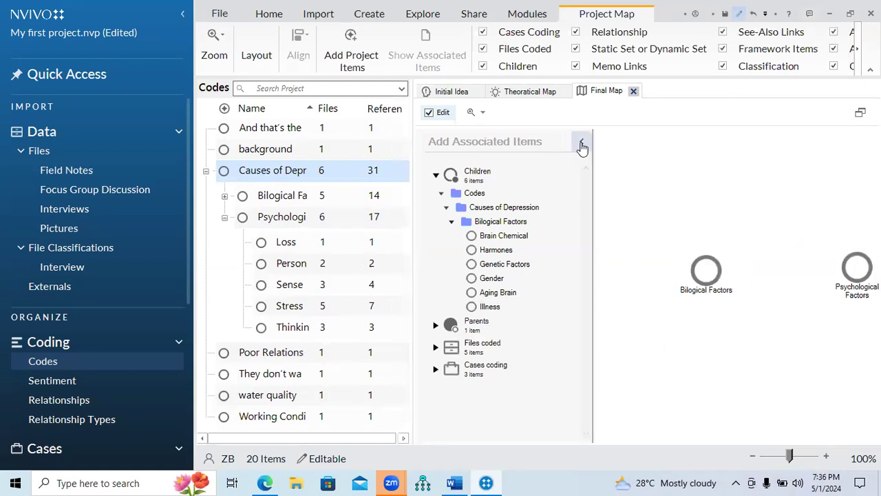
click(581, 141)
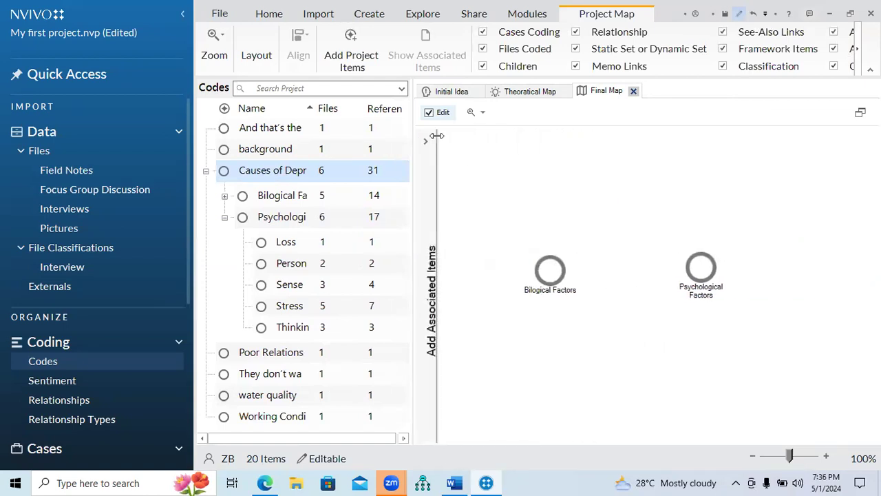
Try the Layered Directed Graph, Hierarchical, Circular and Directed layouts on the Final Map, and look at the project item selection
click(261, 58)
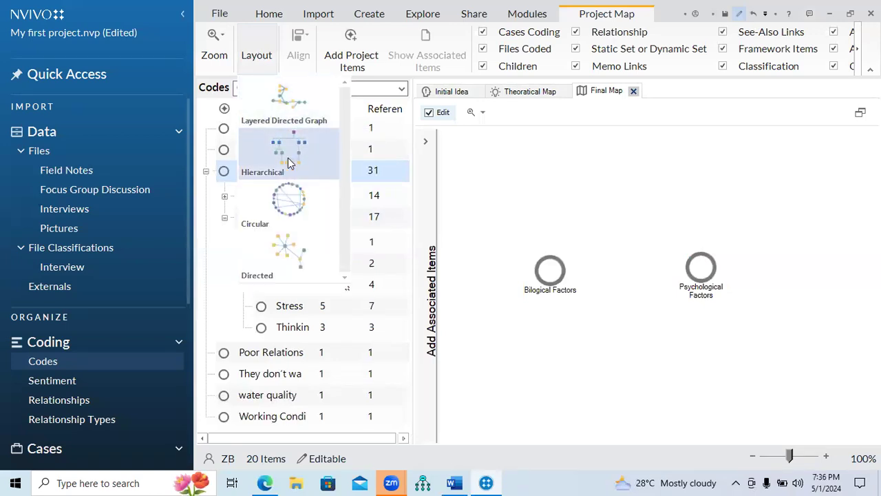
click(289, 107)
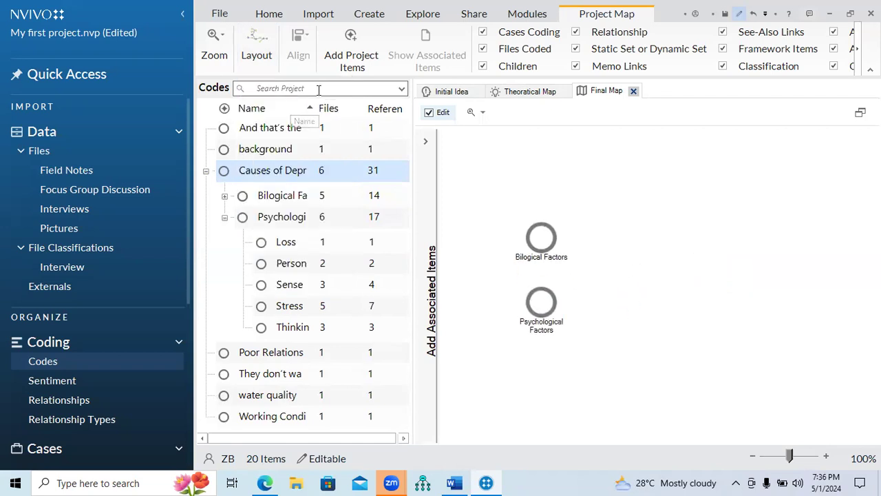
click(271, 59)
click(296, 148)
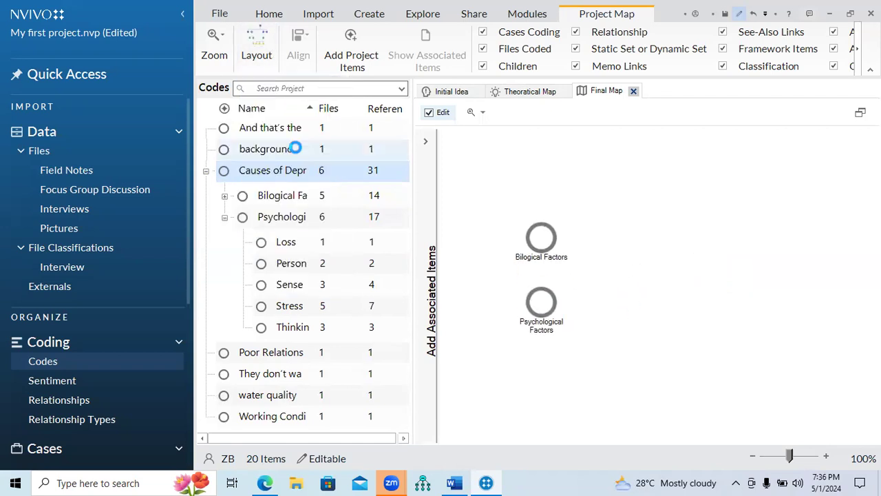
click(268, 60)
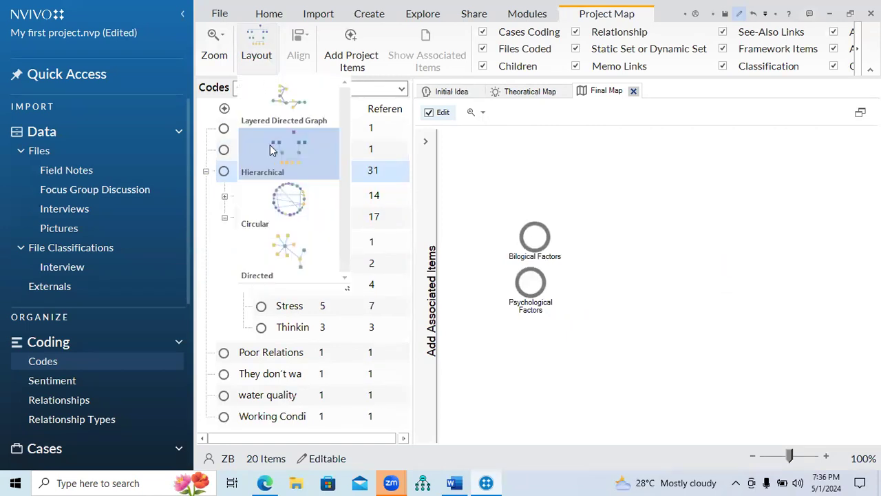
click(284, 215)
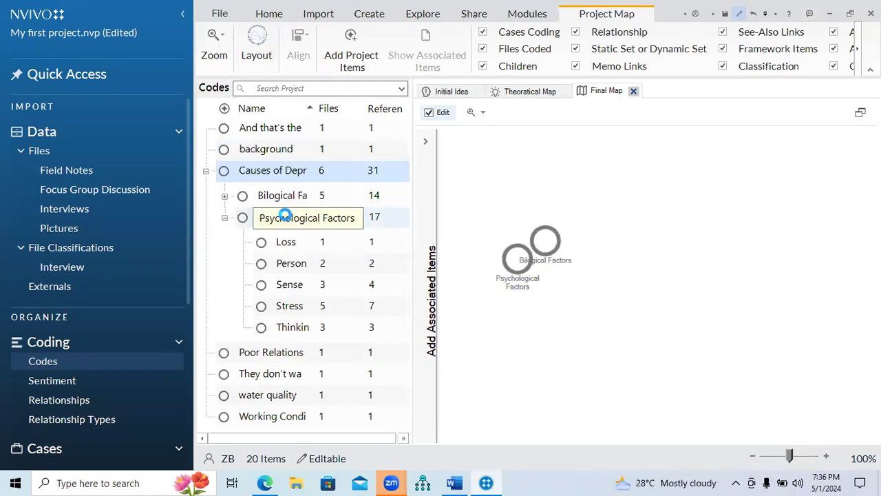
click(256, 59)
click(280, 247)
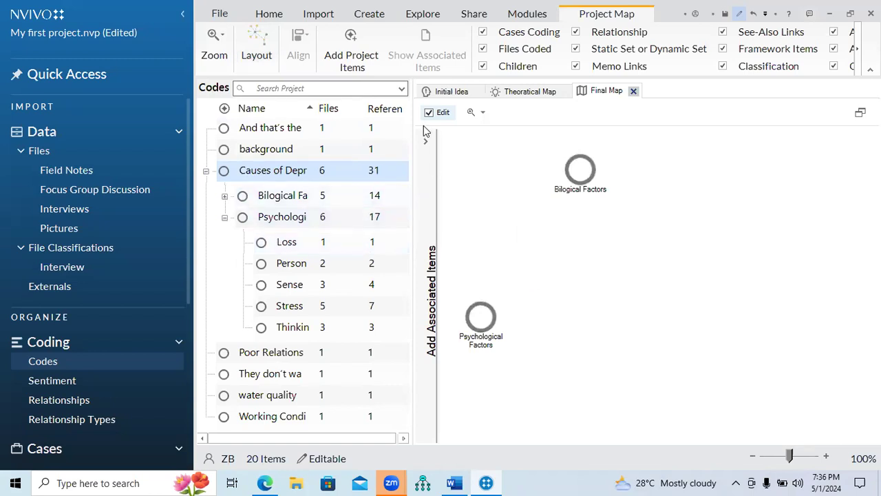
click(357, 67)
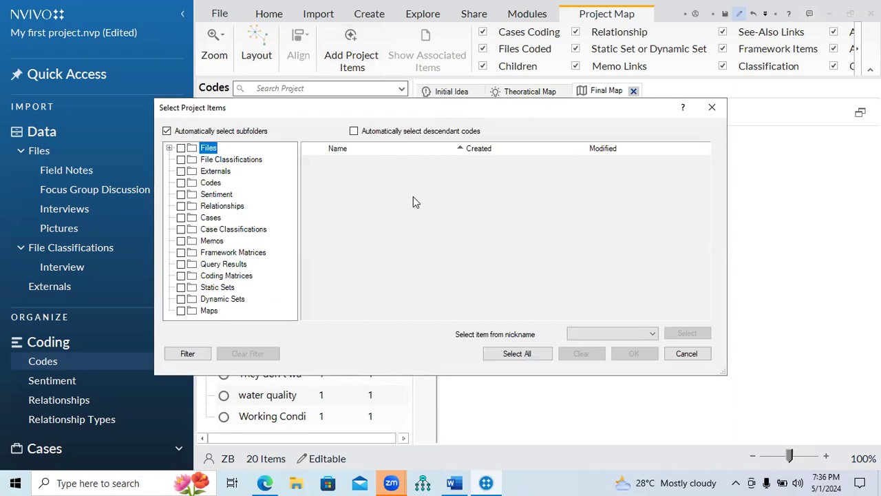
click(711, 107)
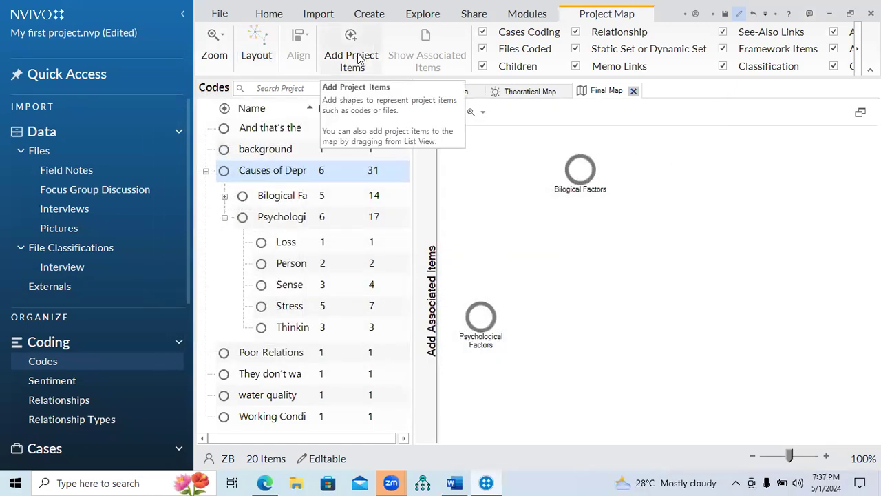
Place Bilogical Factors level with Psychological Factors on the opposite side of the map, and add the Causes of Depression code above and between them
drag(582, 176, 783, 329)
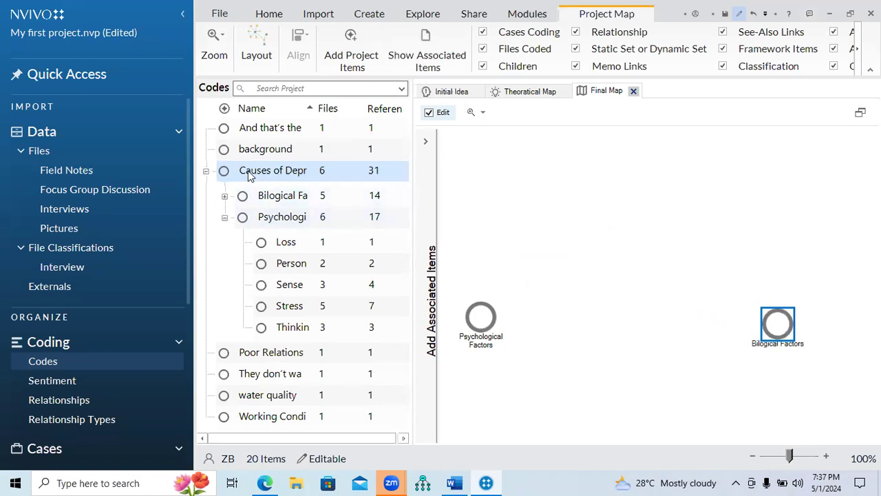
click(205, 171)
drag(243, 173, 622, 234)
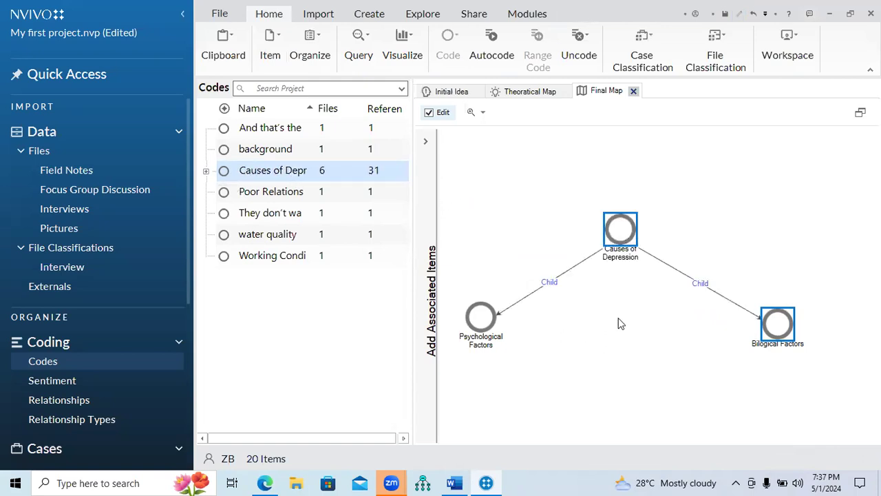
Arrange Causes of Depression centrally above its two closer-set factor codes, and expand its child codes in the code list
drag(620, 230, 639, 200)
drag(485, 315, 546, 263)
drag(807, 296, 772, 265)
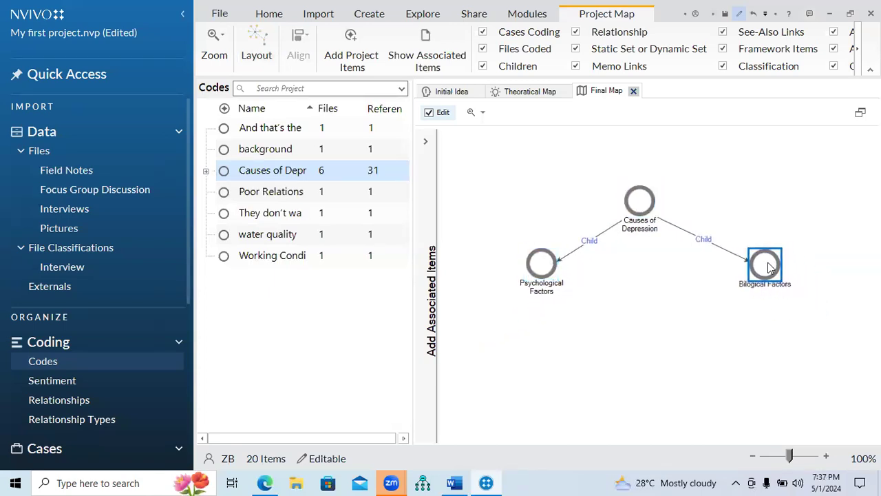
drag(647, 200, 661, 184)
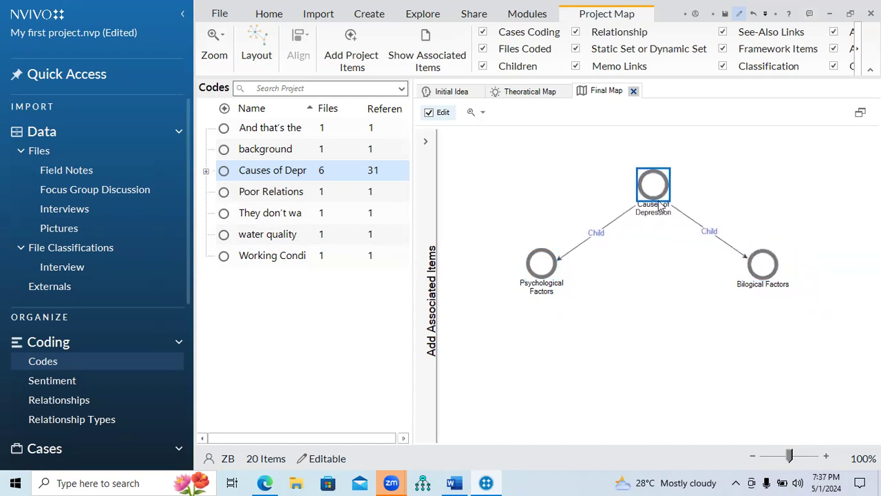
click(674, 289)
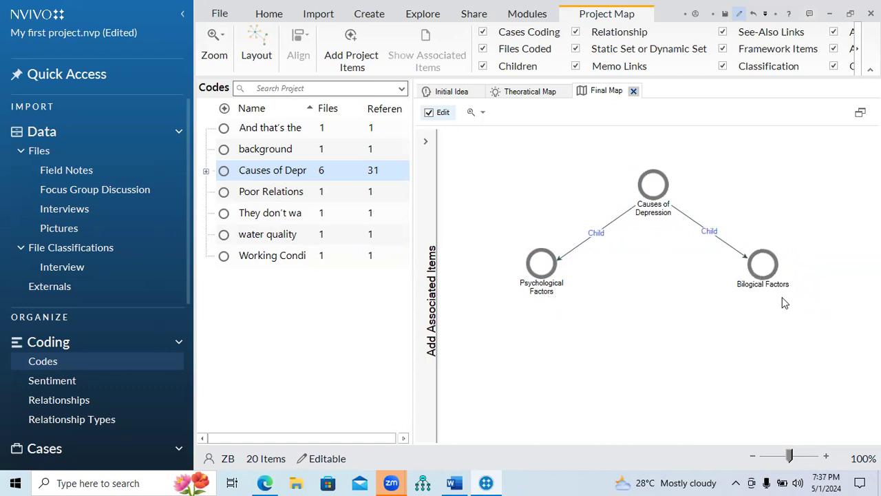
click(205, 170)
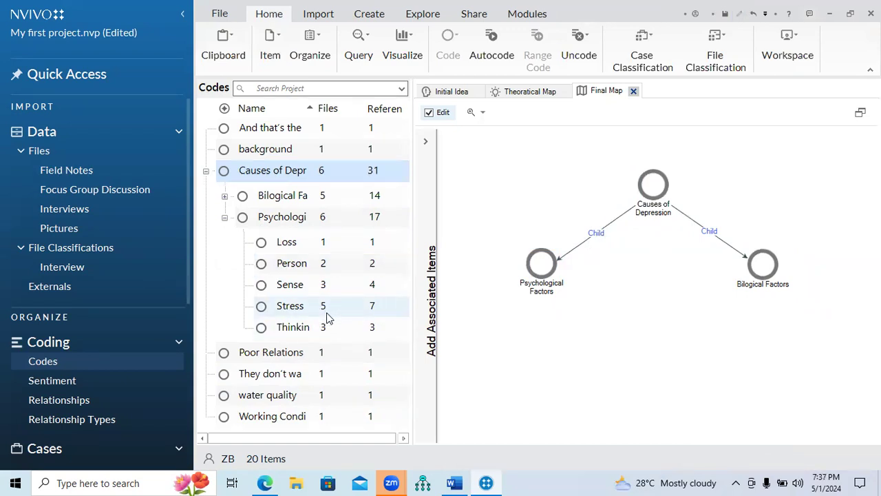
Switch to the desktop and look through the NVIVO, My project and Final Analysis folders inside Training bach 2
click(830, 14)
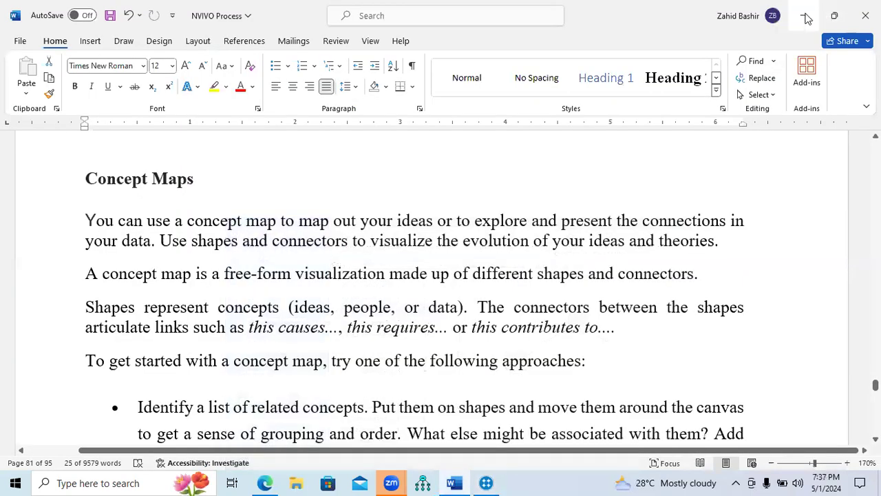
click(804, 16)
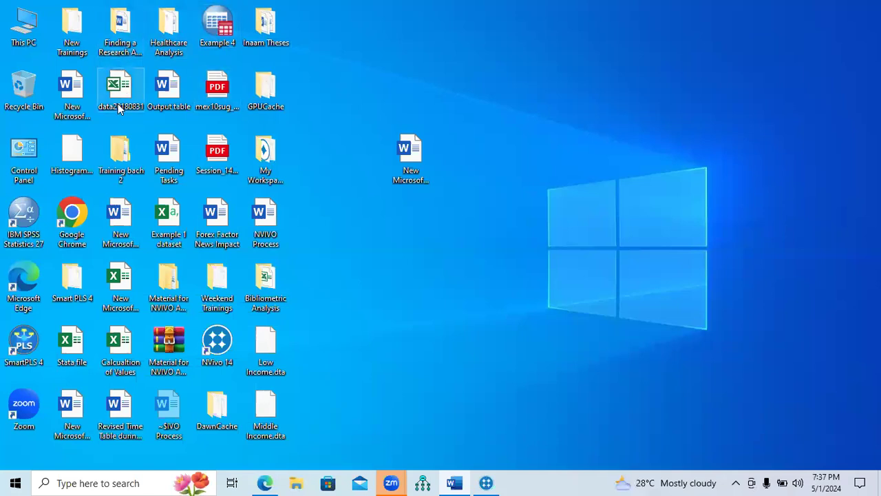
double_click(117, 162)
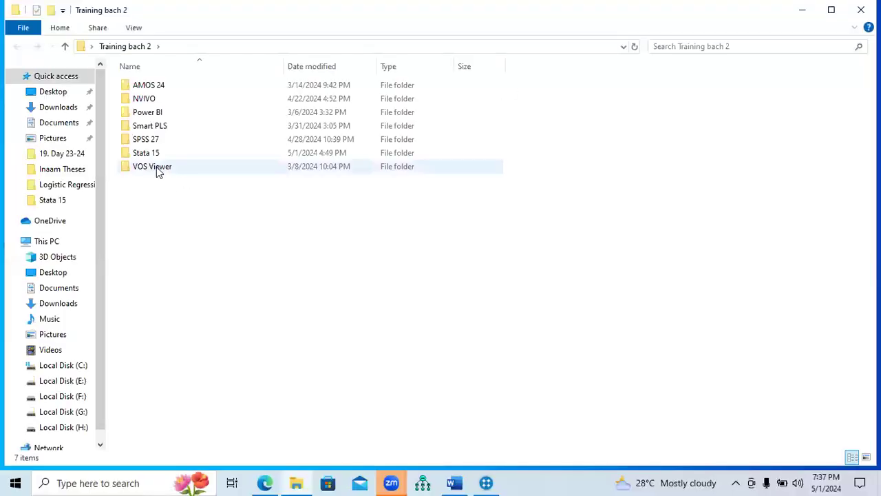
click(155, 99)
double_click(155, 99)
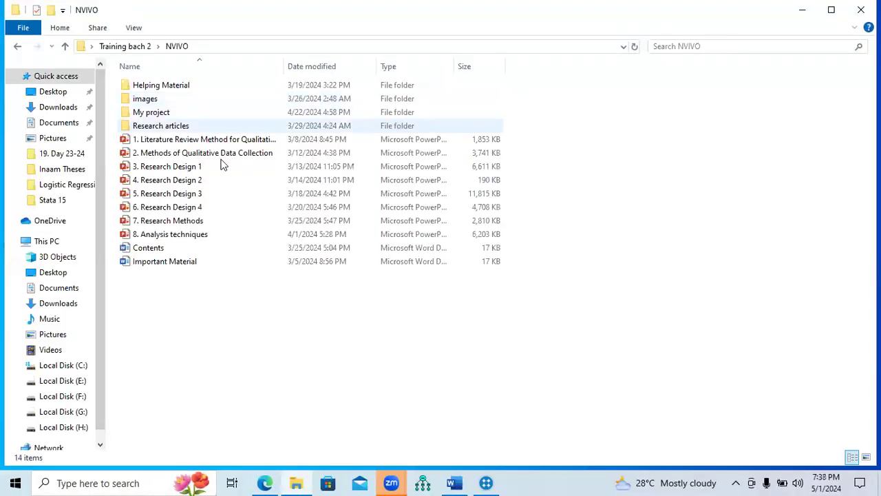
click(161, 117)
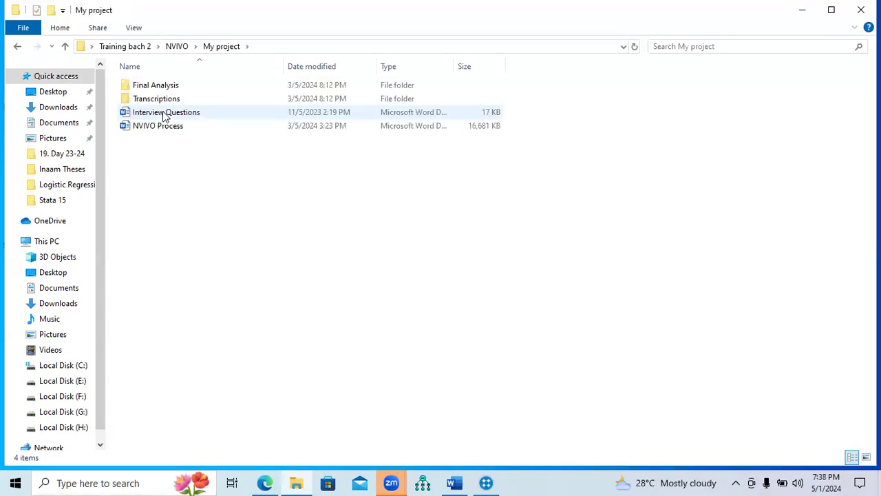
double_click(162, 88)
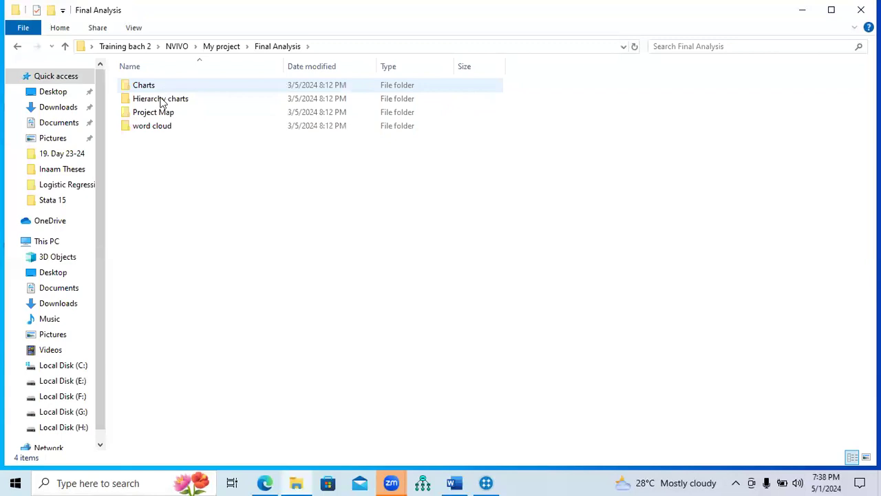
click(860, 10)
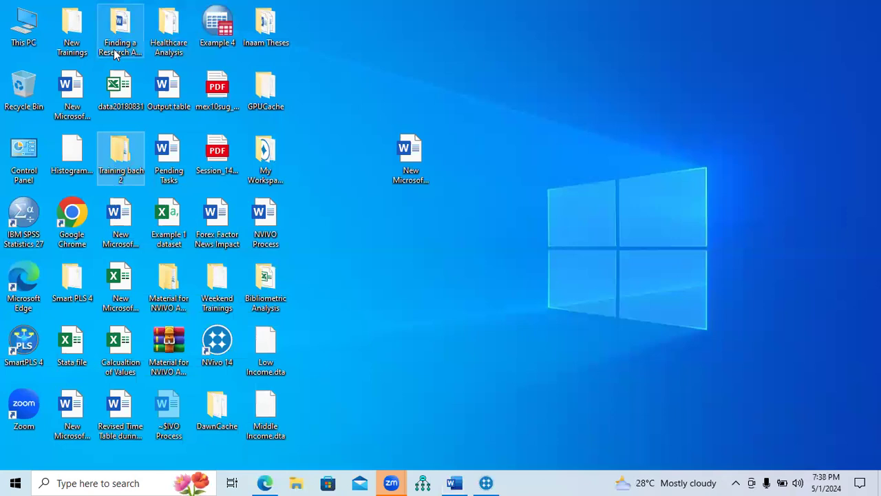
Open the Psychological factors hierarchy chart image from my output files in Material for NVIVO Analysis, examine it, and return to NVivo
double_click(153, 298)
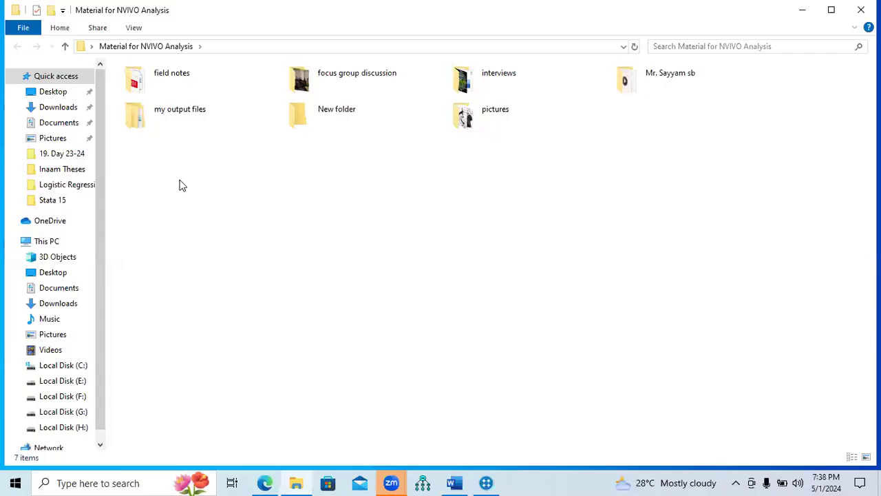
double_click(177, 116)
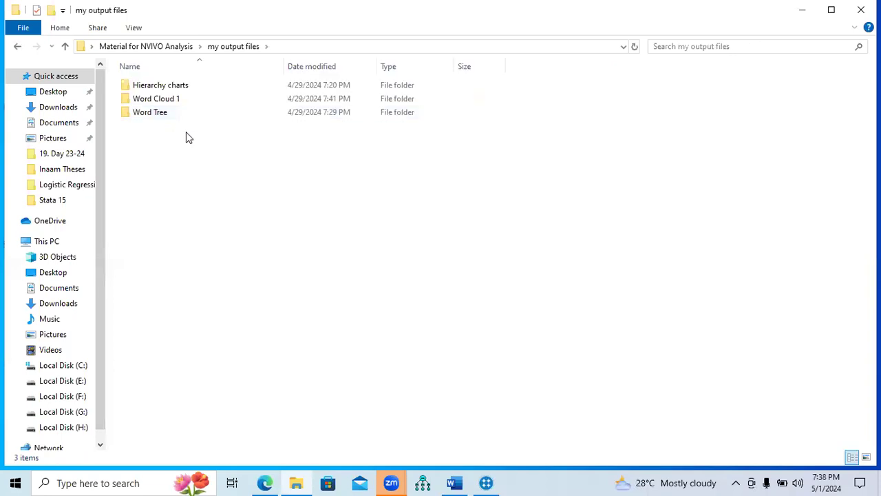
double_click(162, 88)
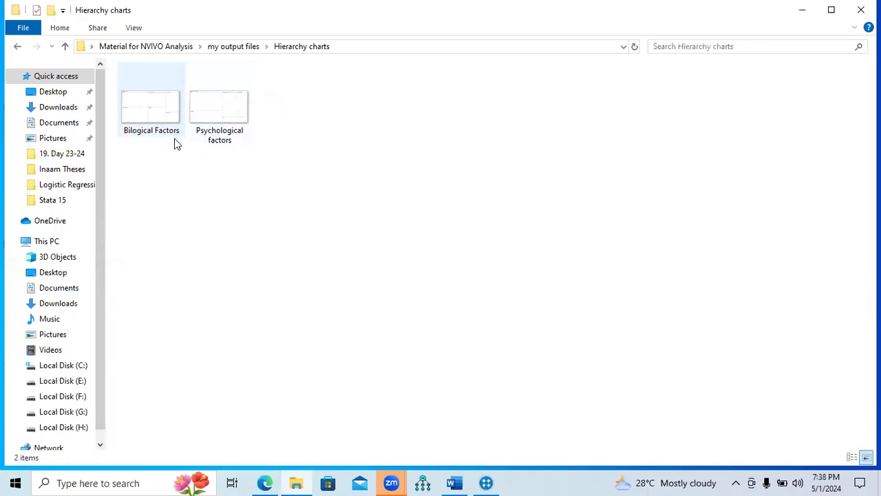
double_click(236, 134)
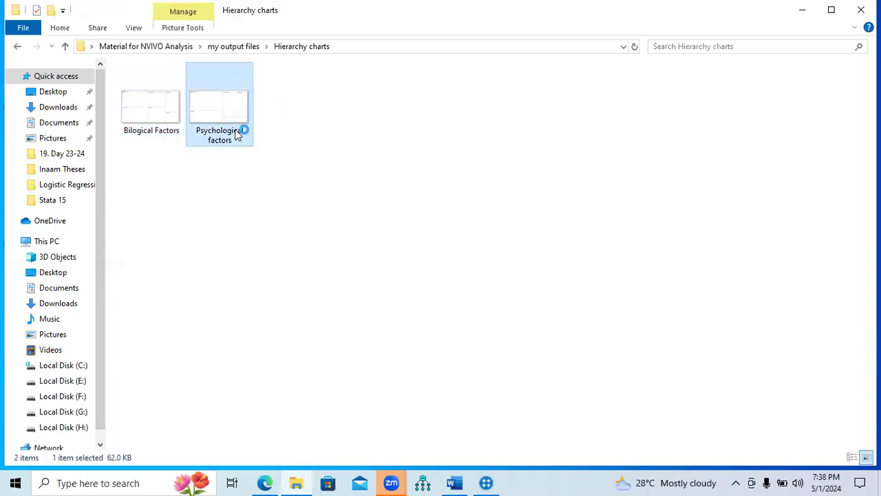
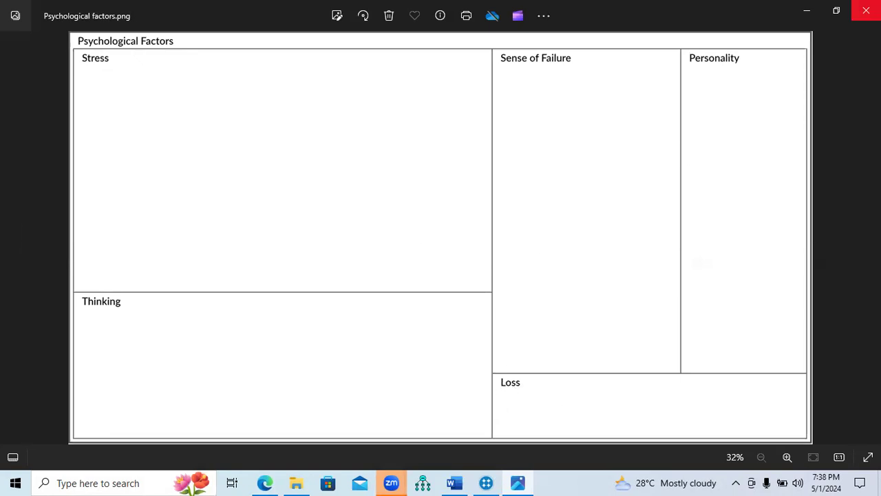
click(866, 11)
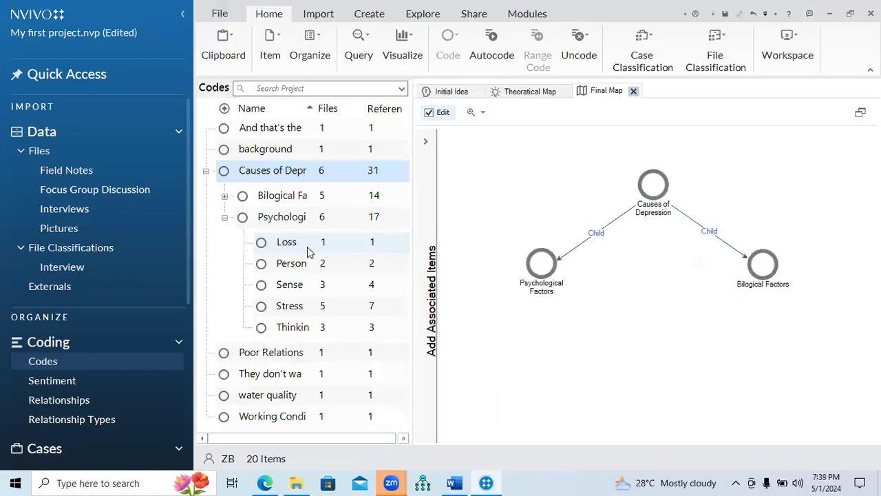
Add the Stress child code to the Final Map directly below Psychological Factors
click(280, 311)
ctrl+click(392, 333)
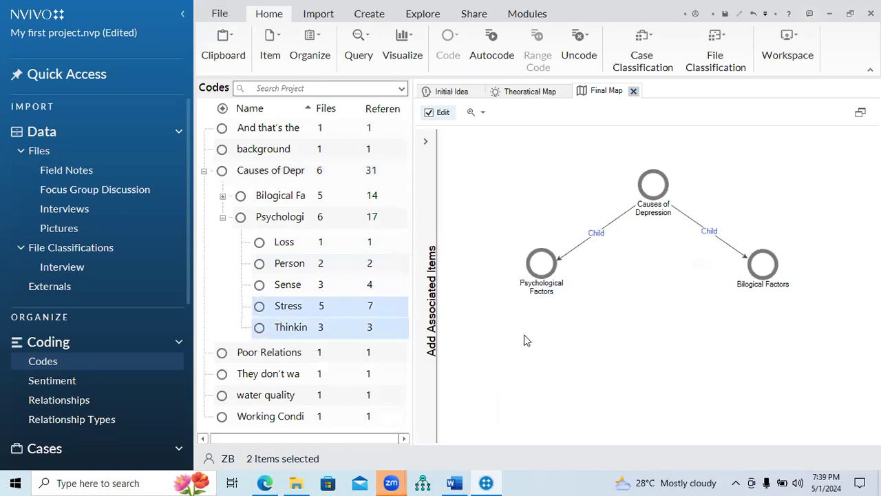
drag(280, 311, 530, 334)
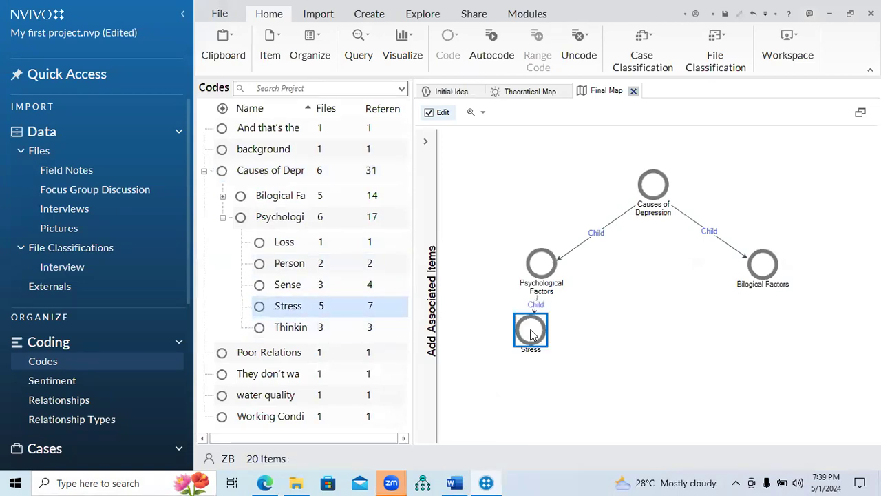
Add the Thinking child code to the Final Map beside Stress, below Psychological Factors
click(286, 336)
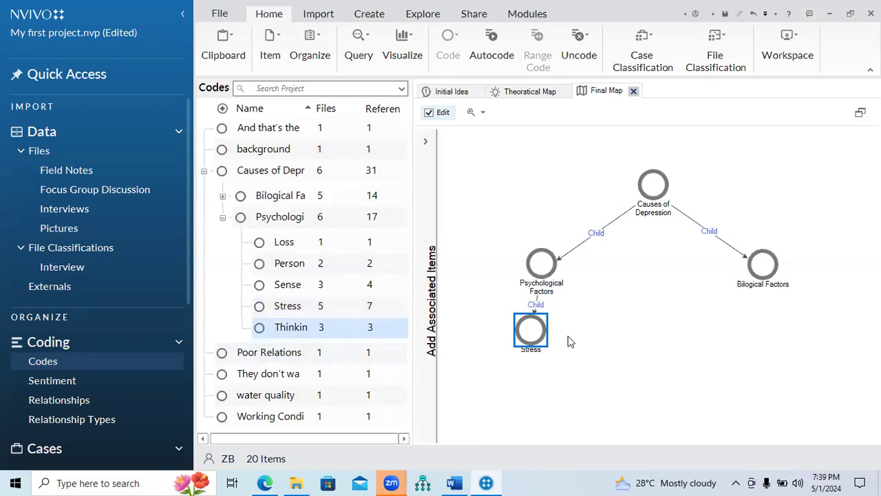
drag(299, 340, 600, 340)
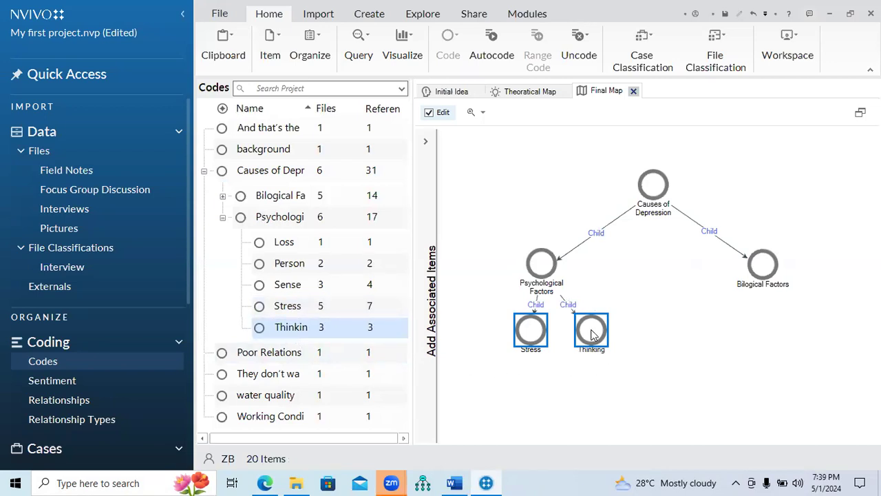
shift+click(287, 286)
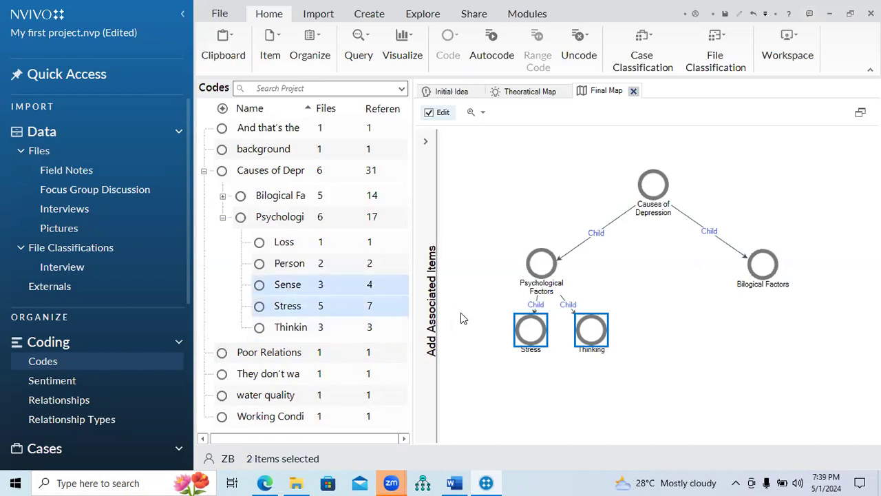
click(273, 294)
click(210, 290)
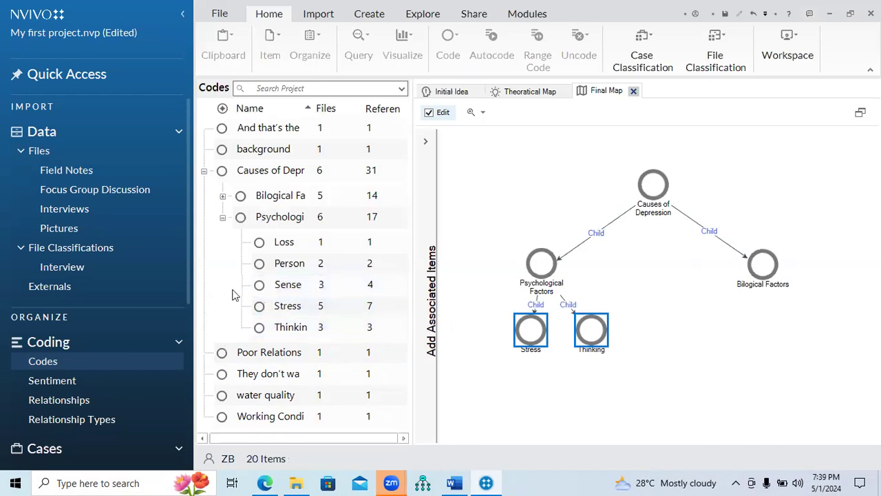
click(279, 283)
key(shift+Down)
key(shift+Down)
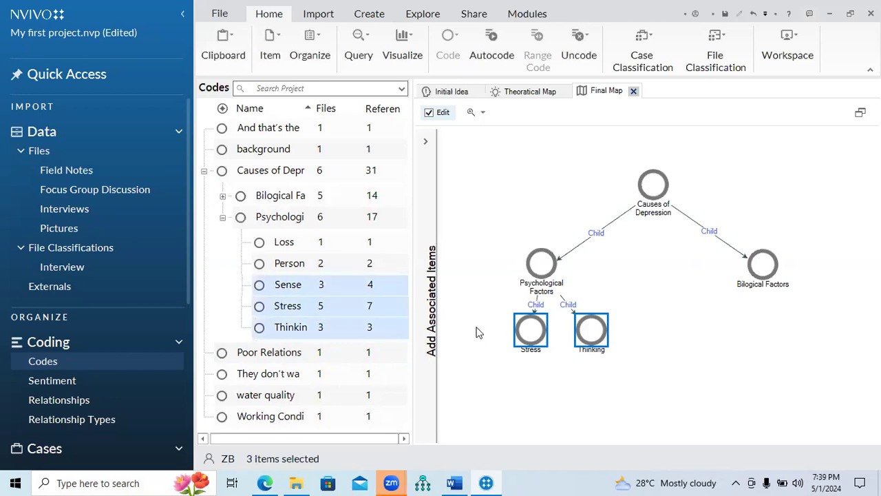
click(481, 340)
click(232, 307)
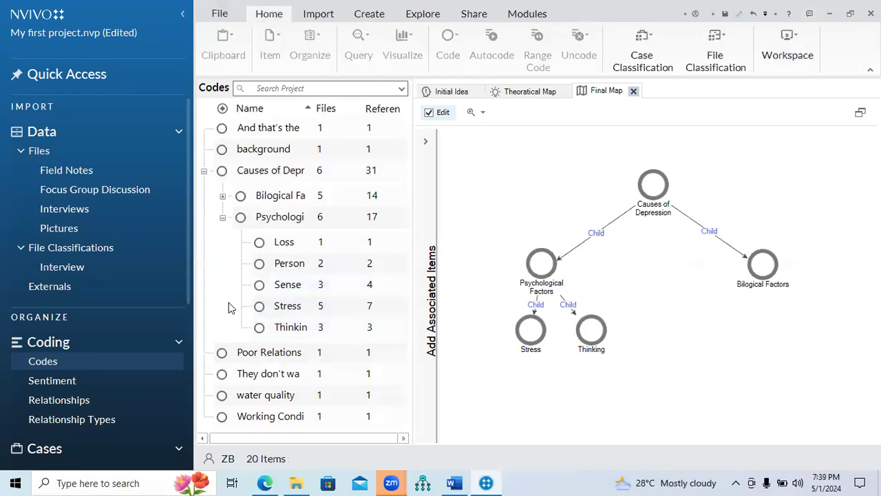
drag(280, 283, 476, 332)
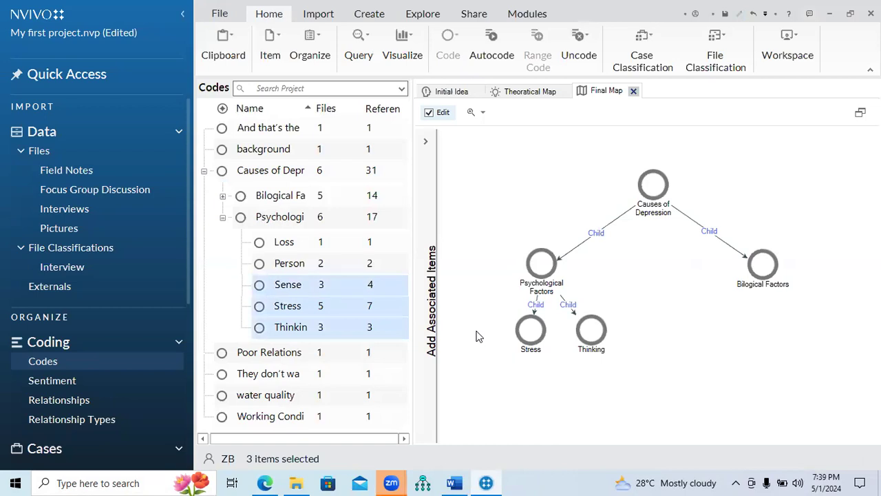
Add the Sense of Failure child code to the Final Map, to the left of Stress
click(337, 289)
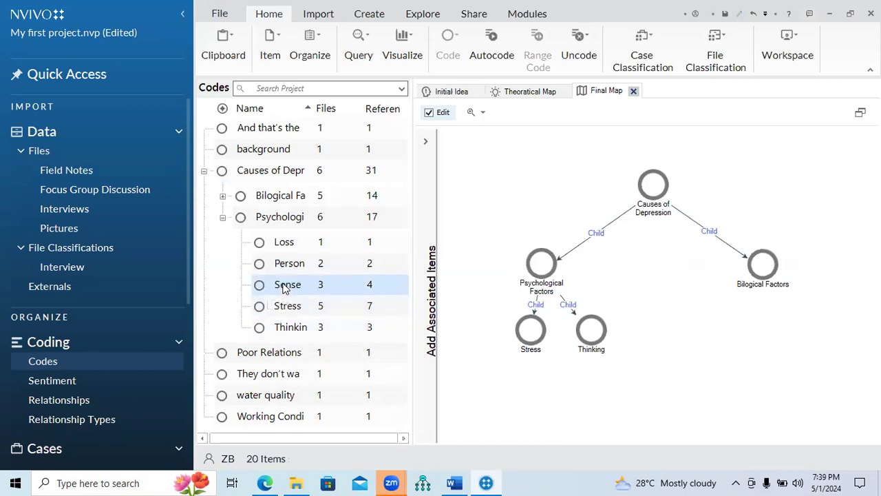
drag(285, 288, 473, 306)
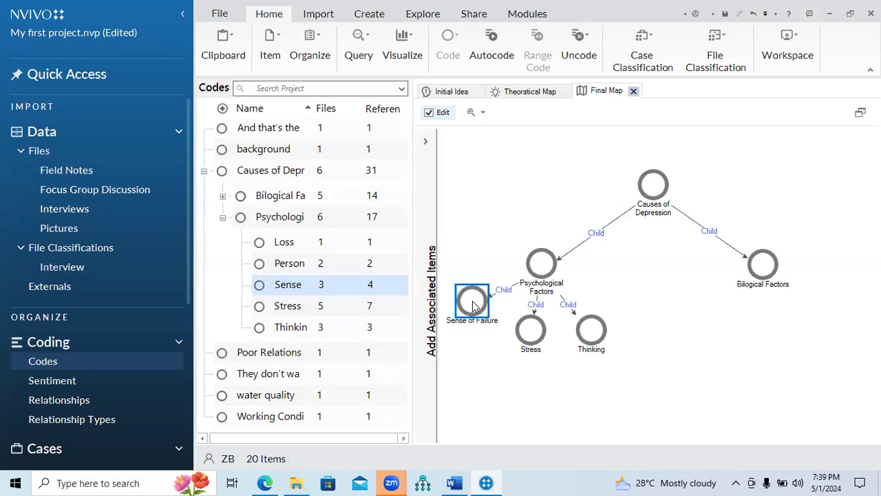
click(296, 270)
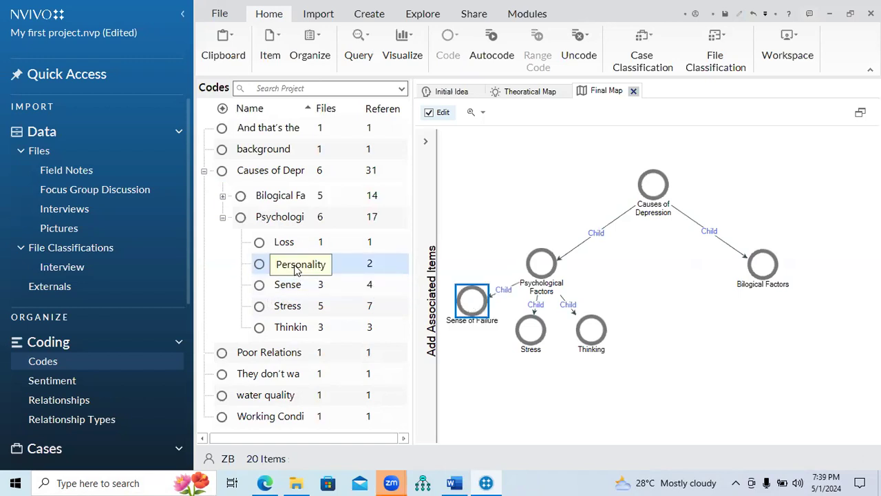
click(224, 283)
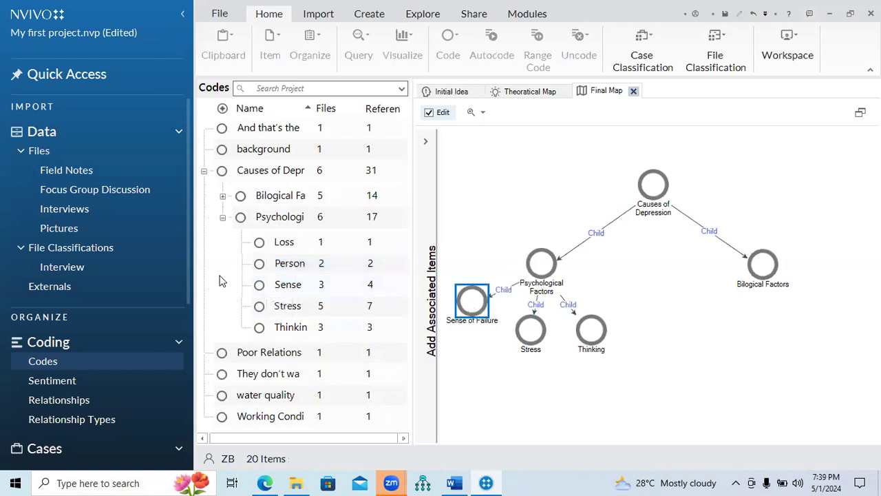
click(287, 267)
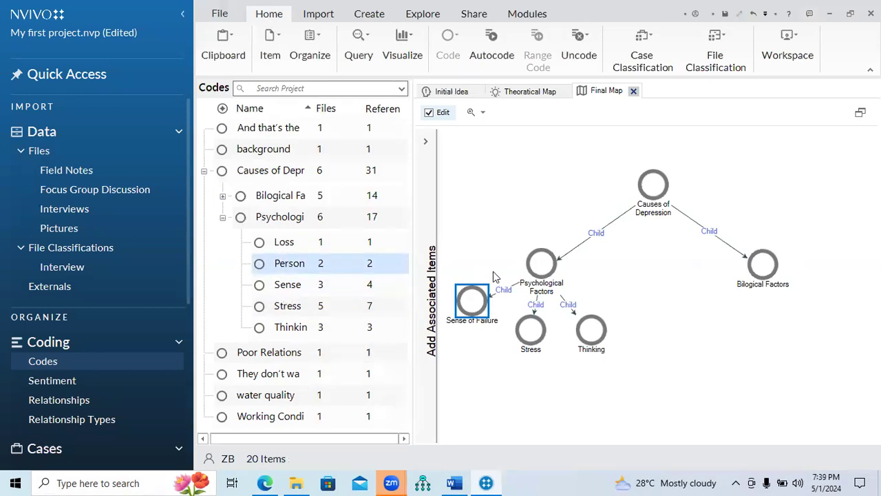
key(shift+Down)
key(shift+Down)
key(shift+Down)
key(shift+Up)
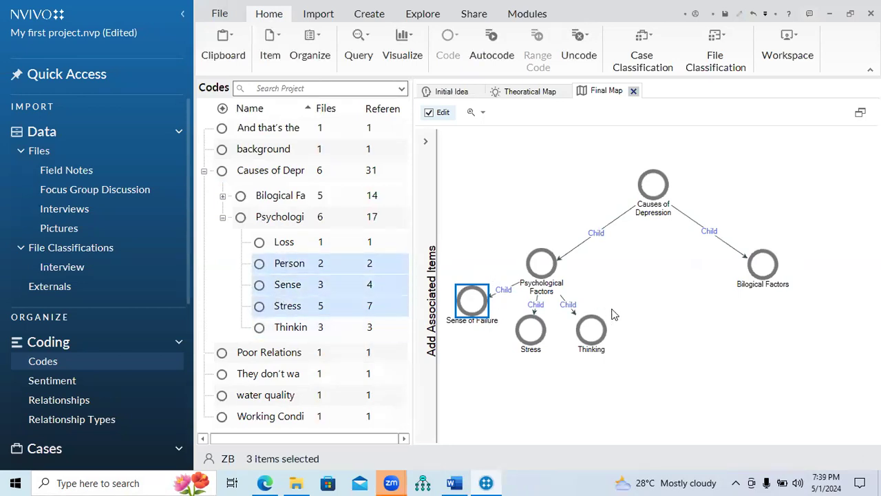
Add the Personality child code to the right of Thinking and raise Psychological Factors further above its child codes
click(320, 268)
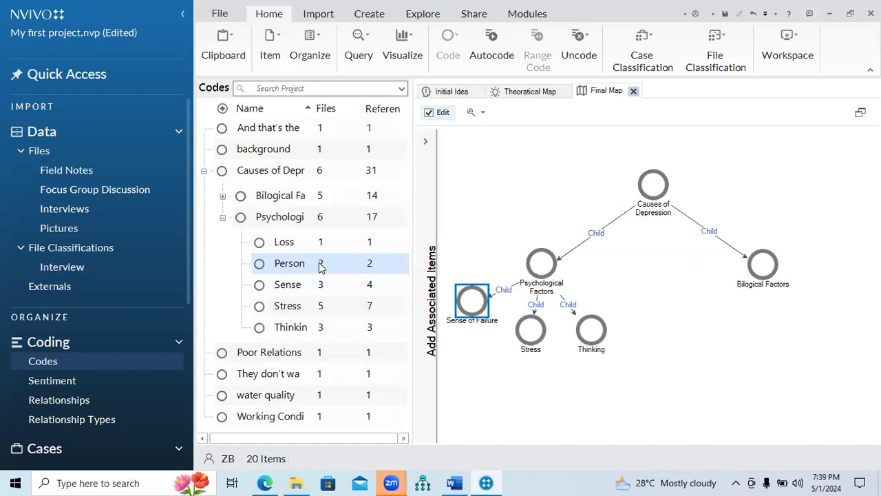
drag(320, 269, 629, 314)
drag(541, 265, 551, 243)
click(604, 379)
drag(471, 307, 477, 313)
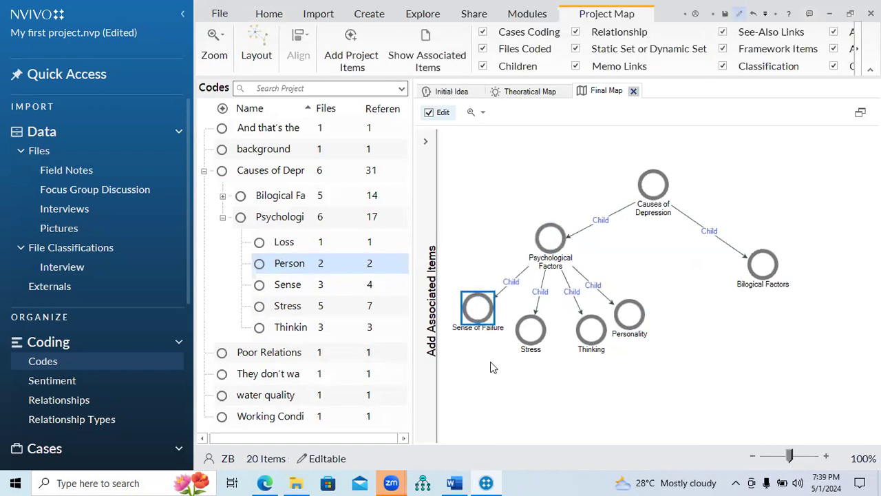
click(525, 360)
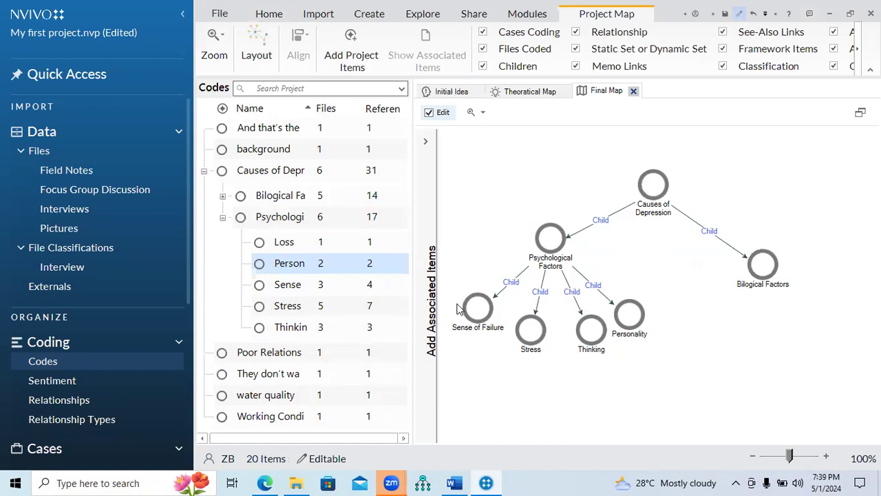
Open the Bilogical Factors image from the Hierarchy charts folder, examine its child codes, and return to NVivo
click(296, 483)
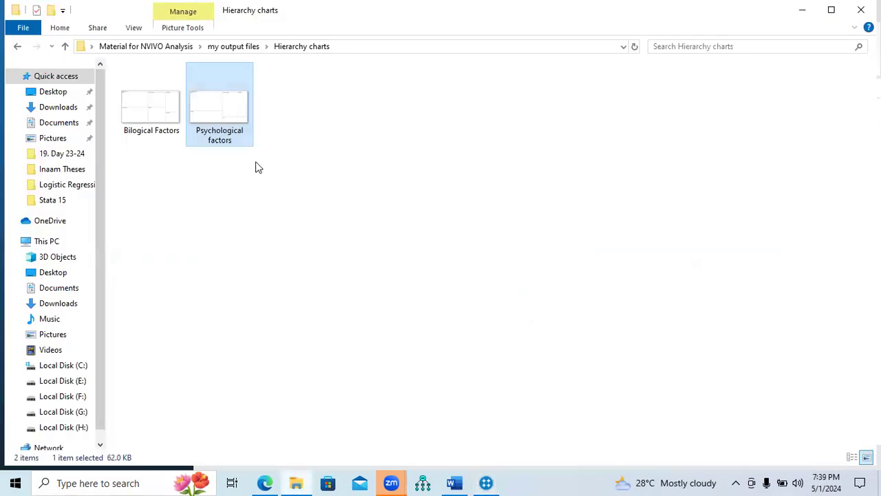
click(164, 124)
double_click(164, 124)
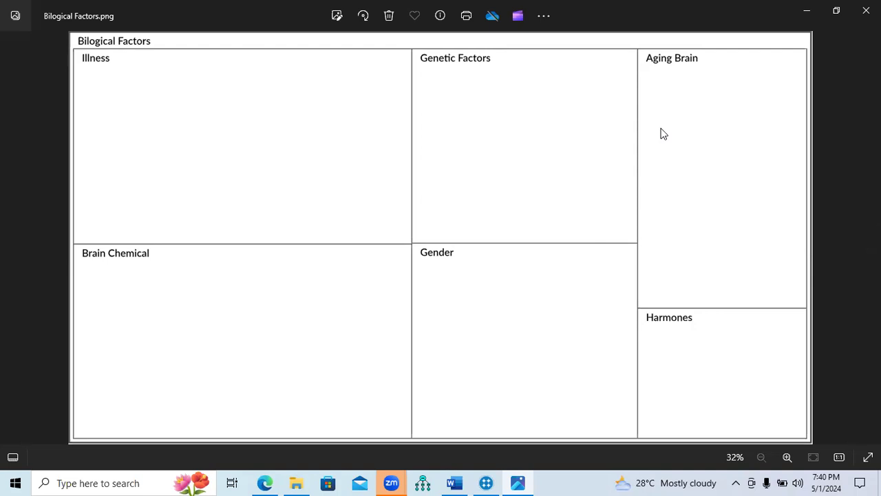
click(807, 13)
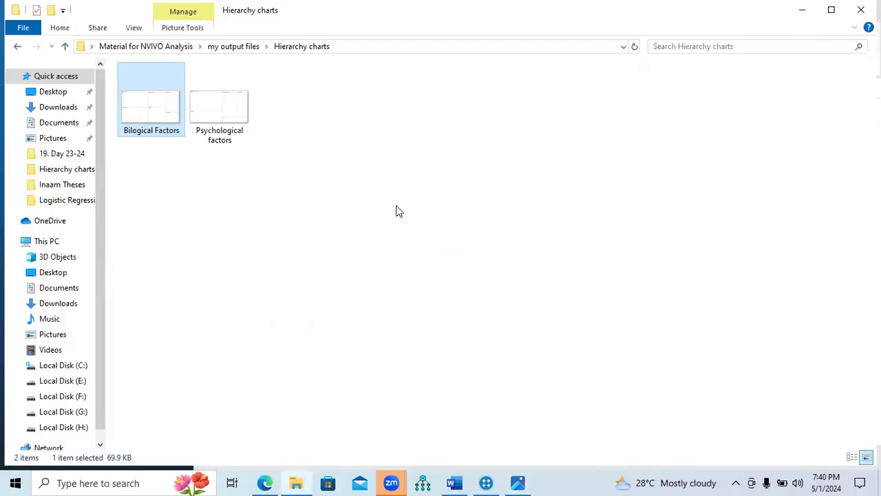
key(alt+Tab)
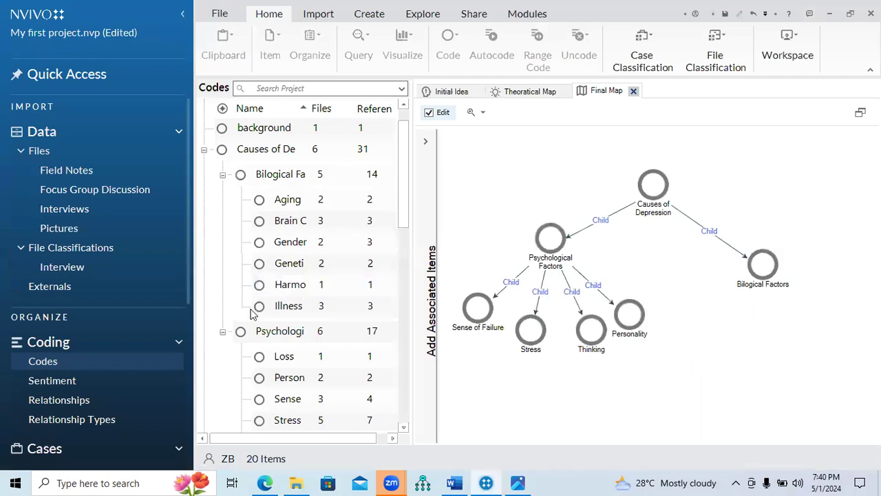
Add the Aging Brain and Brain Chemical child codes to the Final Map, side by side below Bilogical Factors
click(275, 206)
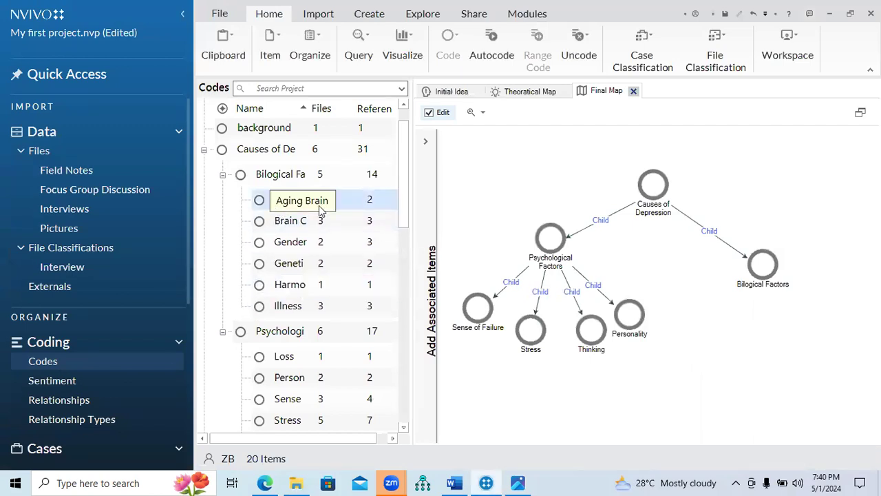
drag(353, 200, 748, 313)
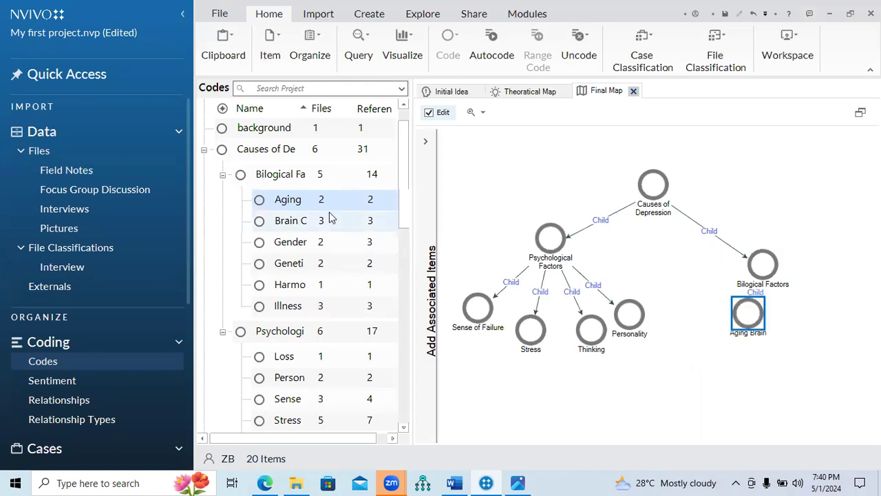
drag(317, 220, 792, 317)
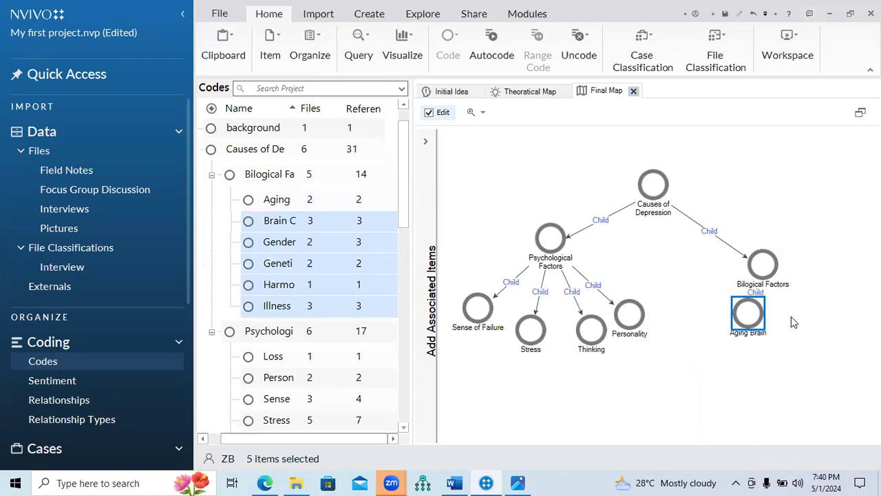
click(352, 227)
drag(313, 220, 793, 311)
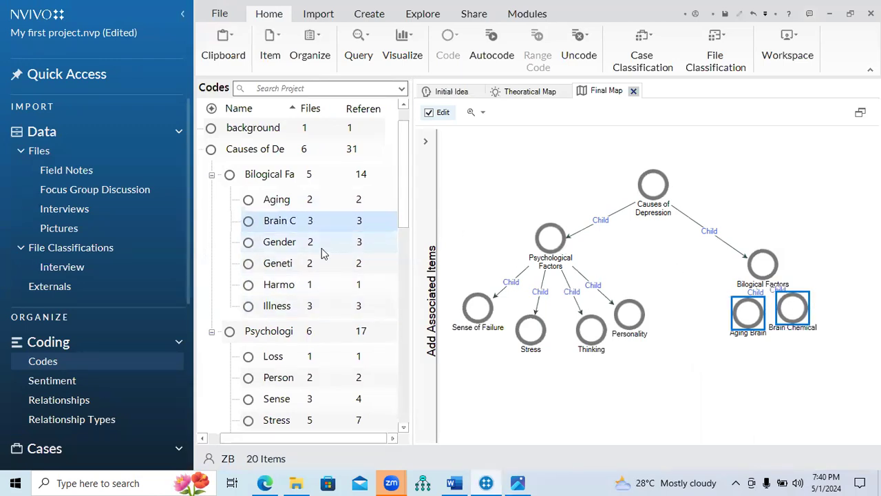
Add the Gender and Genetic Factors child codes left of Aging Brain, and Illness to the right of Brain Chemical
click(299, 248)
drag(299, 248, 713, 292)
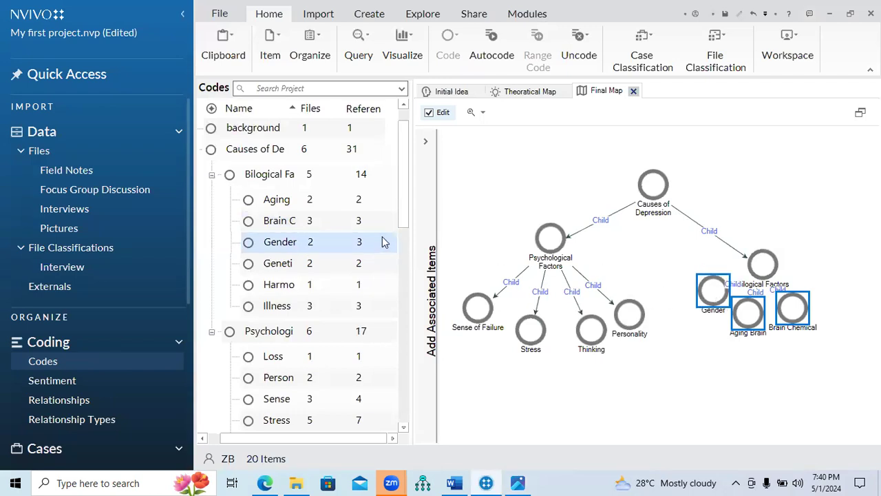
click(315, 265)
drag(315, 264, 698, 323)
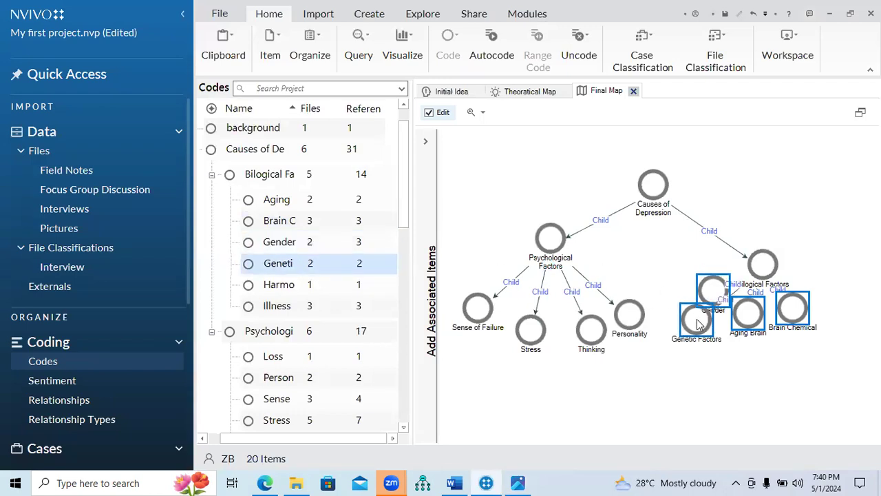
click(296, 307)
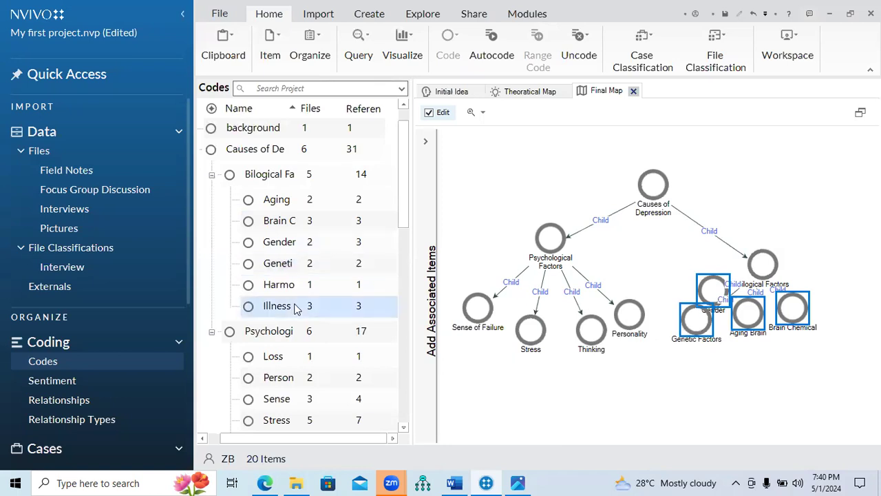
drag(296, 308, 845, 330)
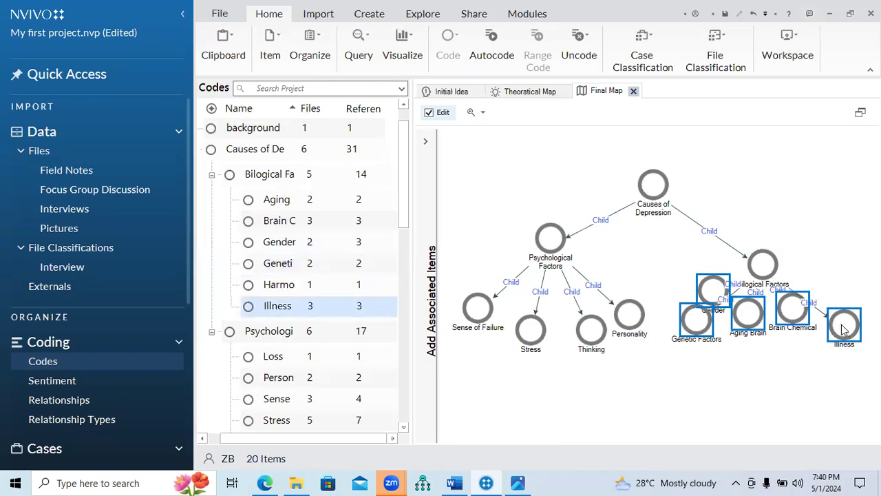
Raise Bilogical Factors, widen the map area by narrowing the code list, and spread its child codes apart
drag(762, 260, 771, 227)
drag(706, 289, 674, 282)
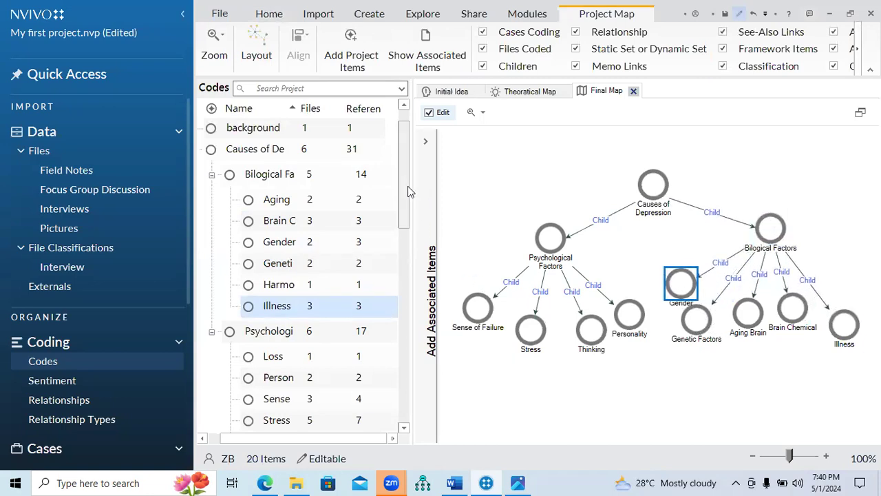
drag(412, 187, 339, 187)
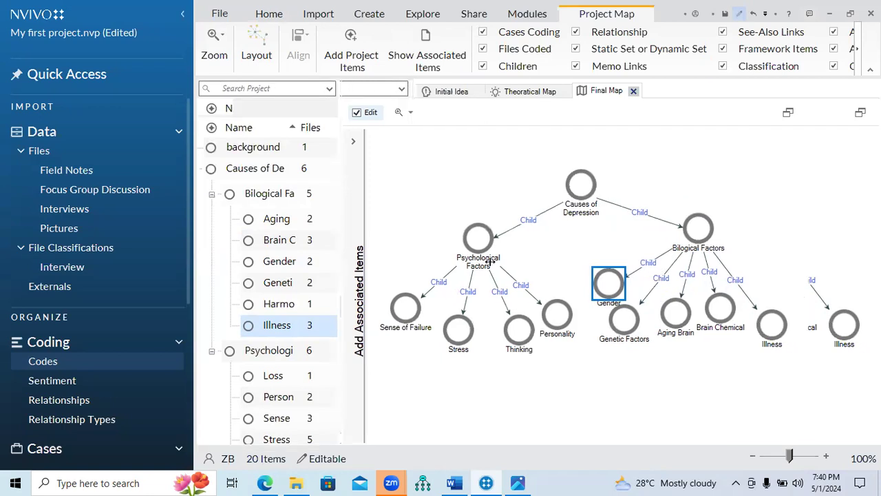
drag(772, 334, 832, 320)
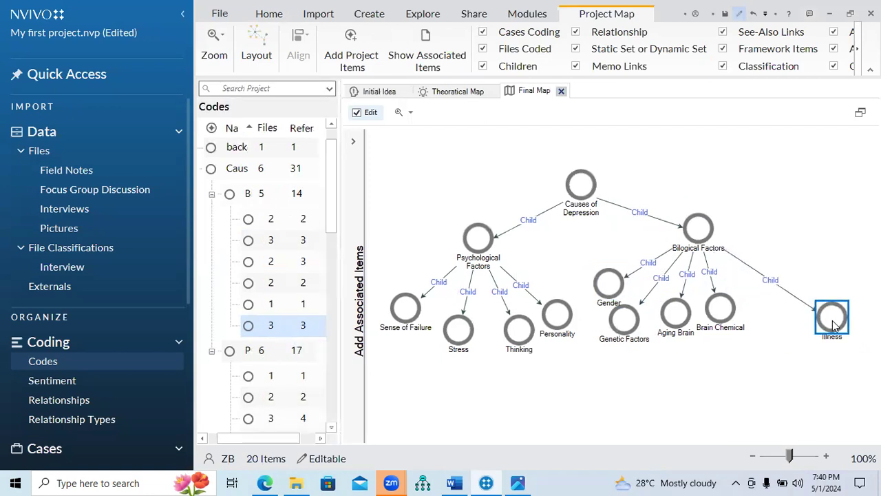
drag(729, 318, 776, 336)
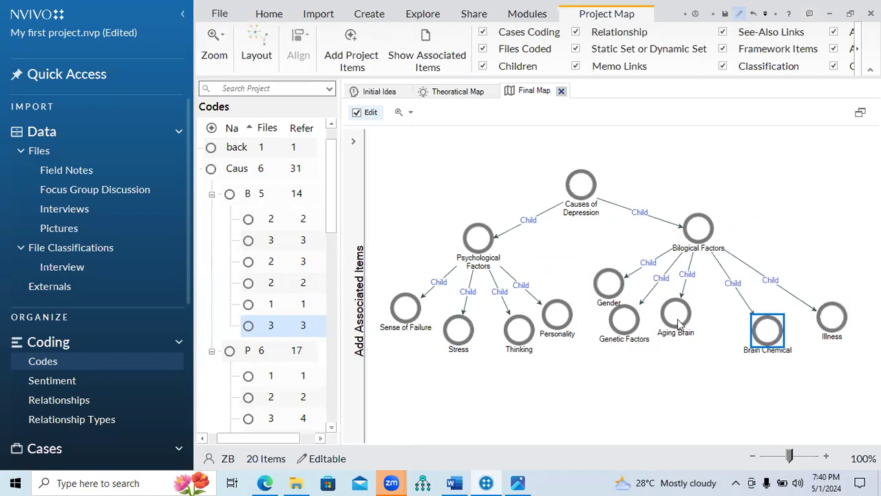
drag(680, 325, 713, 344)
drag(629, 329, 655, 346)
Line up Gender, Genetic Factors, Aging Brain, Brain Chemical and Illness in one lower row beneath Bilogical Factors
drag(601, 301, 584, 374)
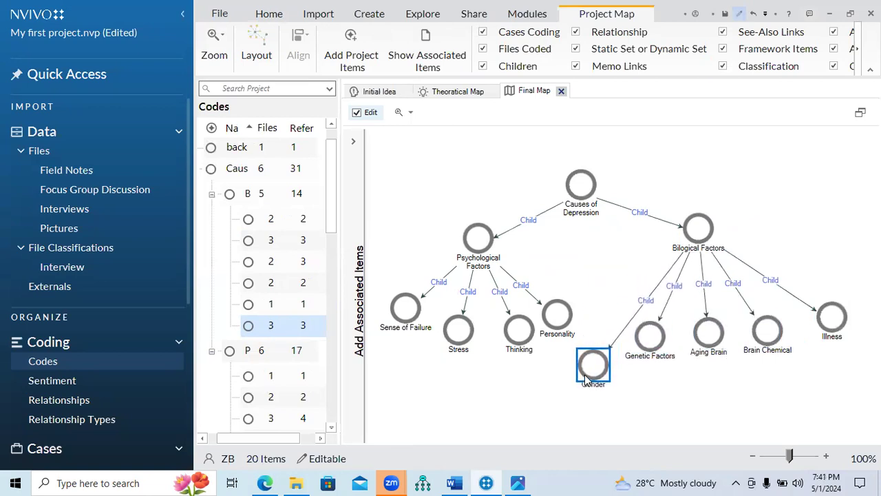
drag(649, 363, 647, 391)
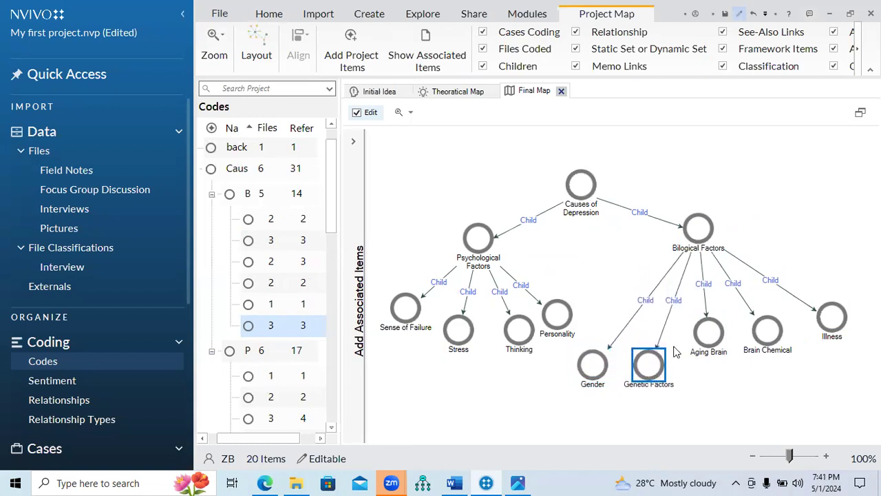
drag(702, 340, 696, 369)
drag(765, 354, 761, 370)
drag(830, 331, 826, 371)
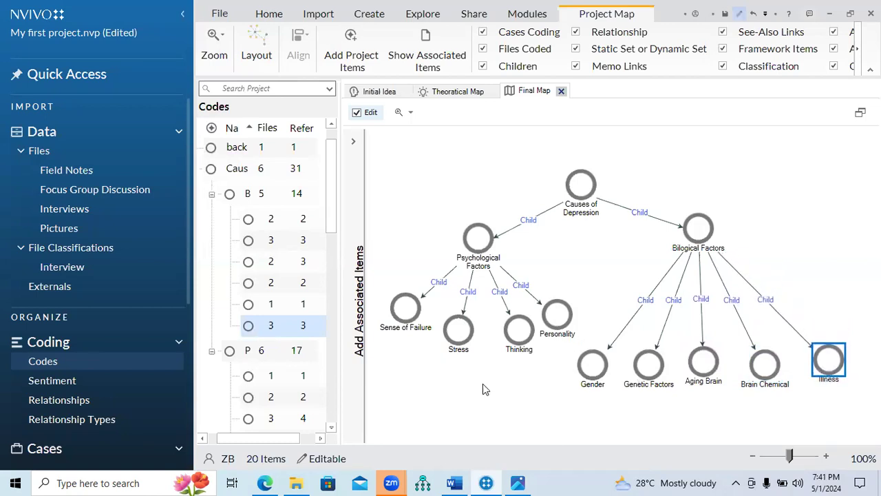
Raise Psychological Factors slightly so it sits about level with Bilogical Factors in the Final Map
click(580, 421)
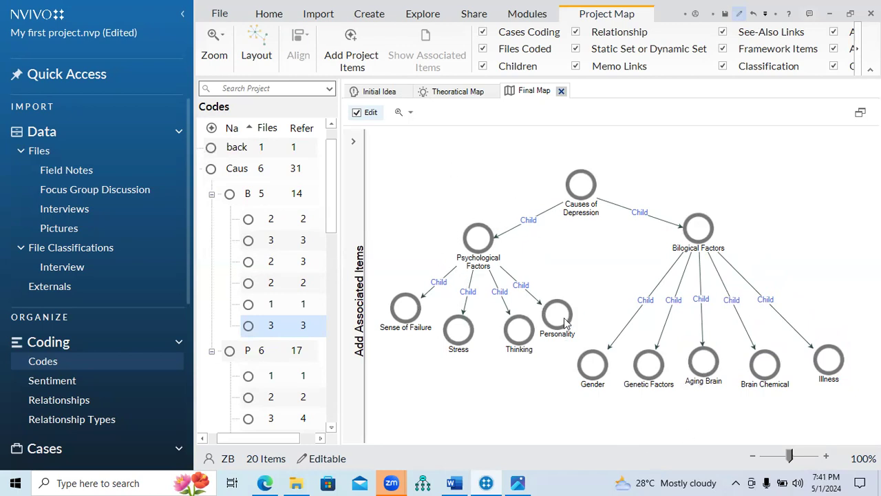
drag(477, 238, 480, 231)
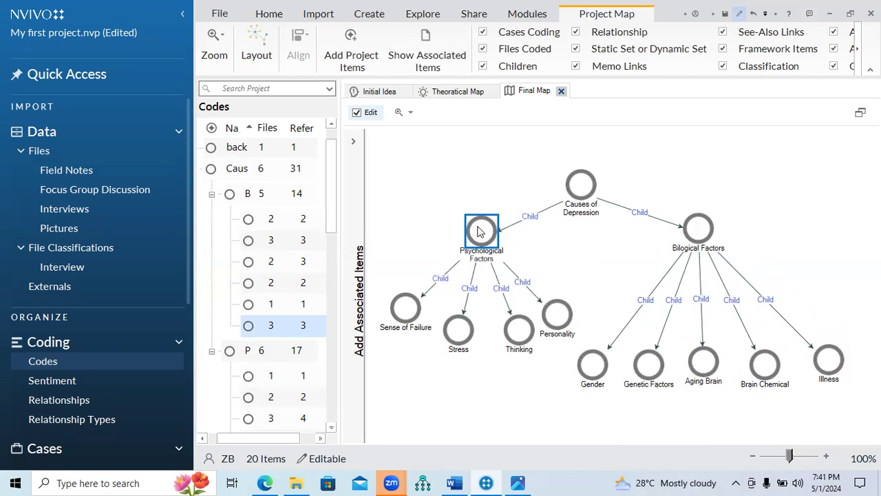
Apply the Layered Directed Graph layout to the Final Map and move Causes of Depression farther left from its two factors
click(257, 57)
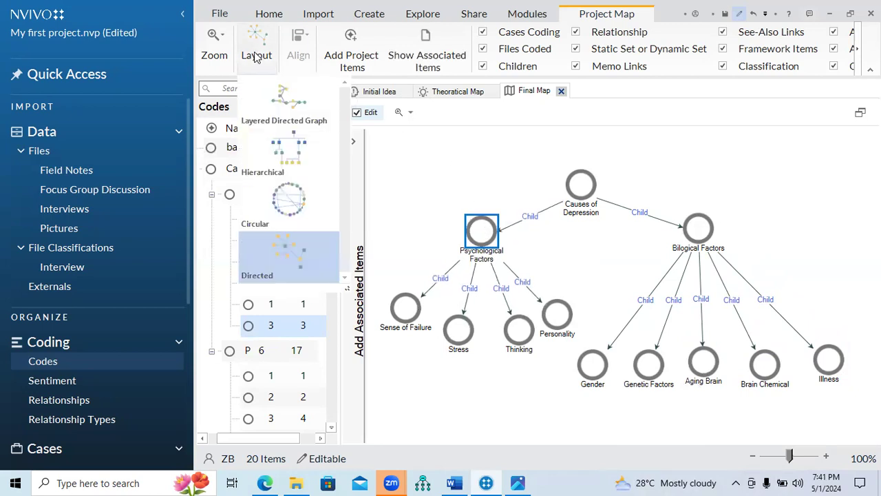
click(288, 103)
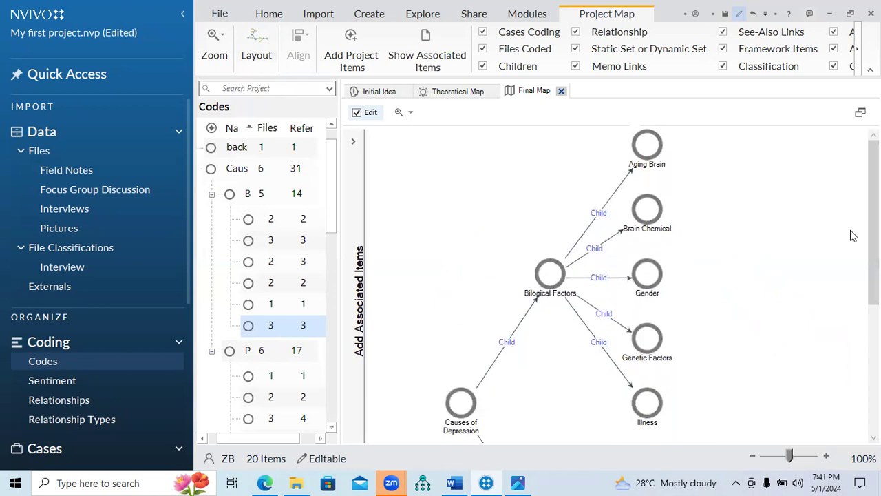
drag(873, 241, 873, 294)
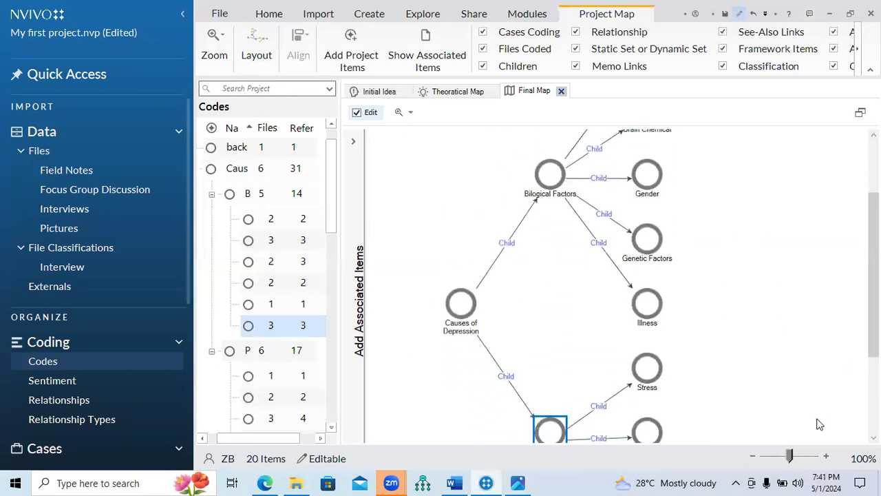
scroll(791, 456, down, 5)
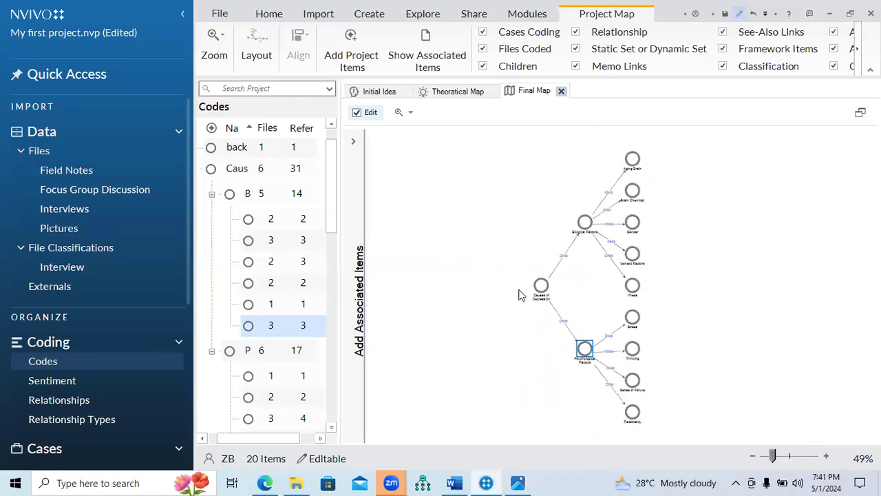
drag(537, 291, 474, 292)
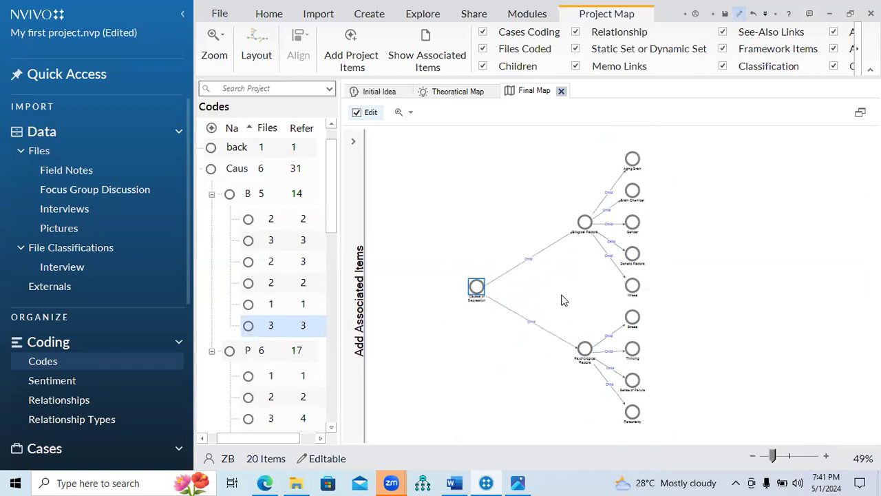
Rearrange the Final Map with the Hierarchical layout and switch it to the Circular layout
click(254, 54)
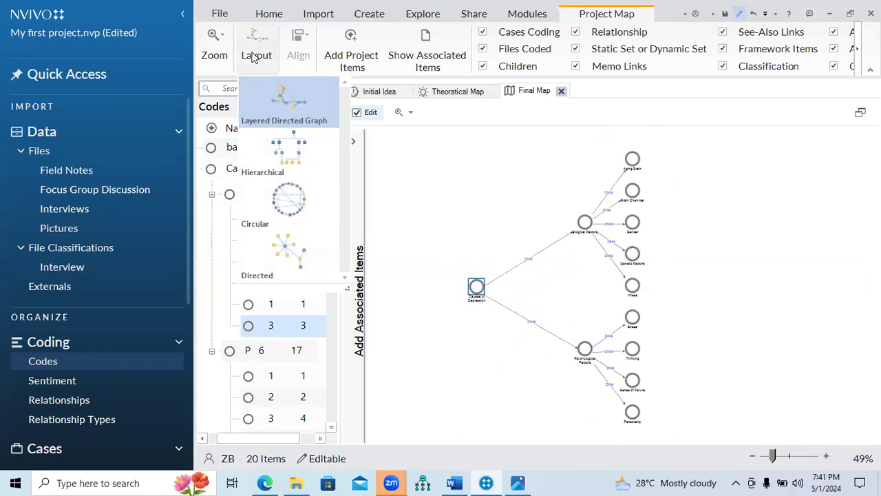
click(253, 125)
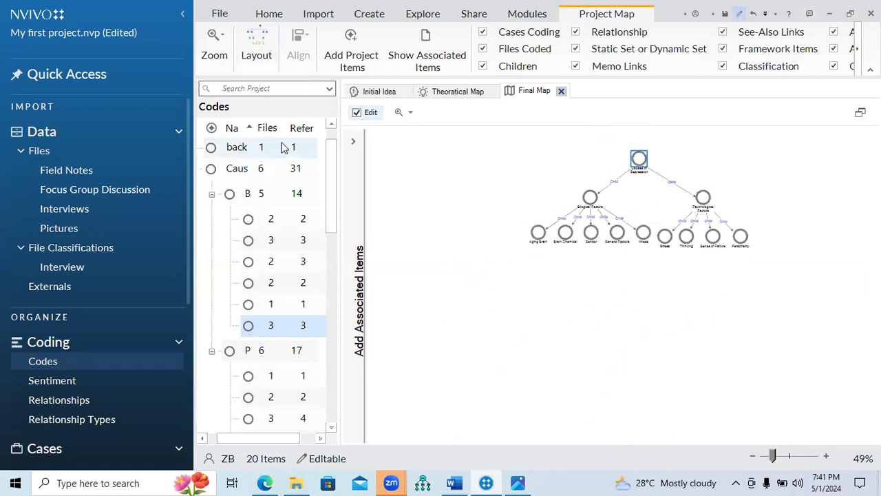
click(263, 65)
click(278, 199)
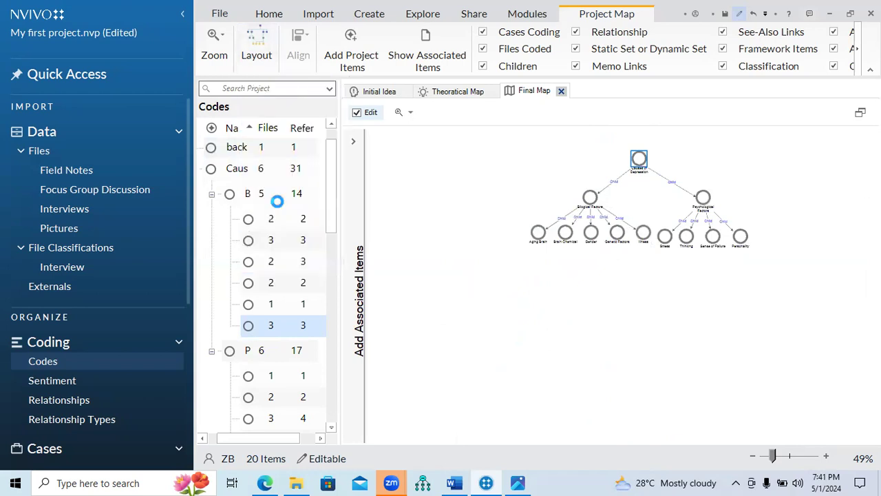